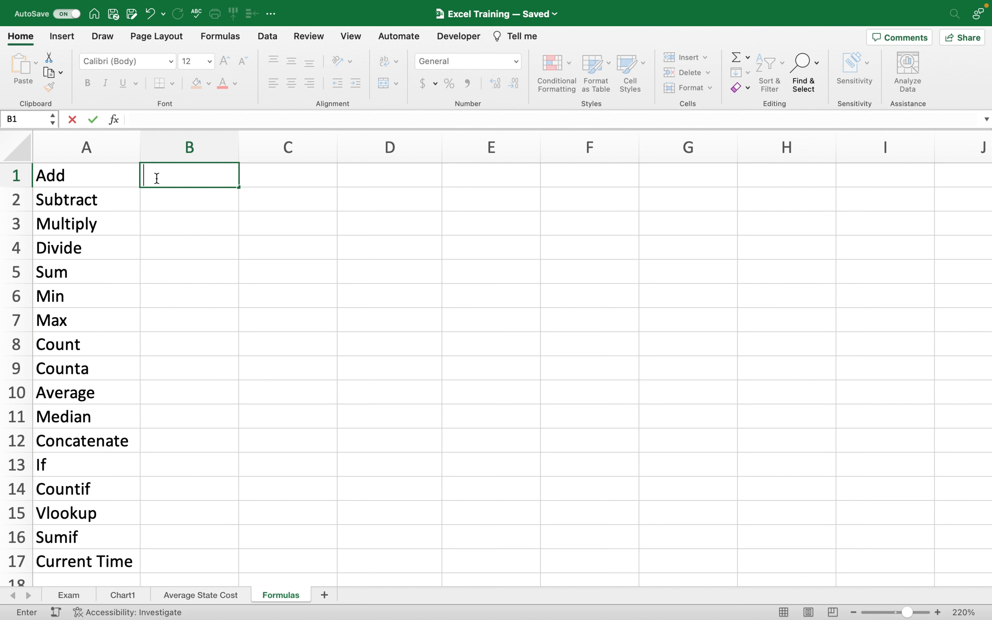
# Enter 5 in B1 and 1 in C1, and put =5+1 in D1.
pyautogui.write('5')
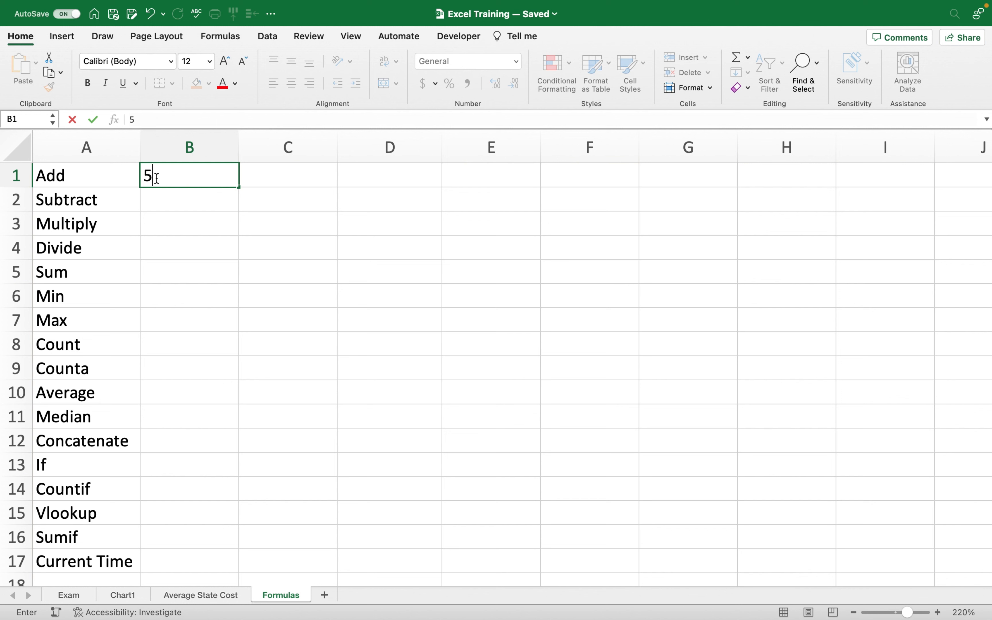
pyautogui.click(277, 171)
pyautogui.write('1')
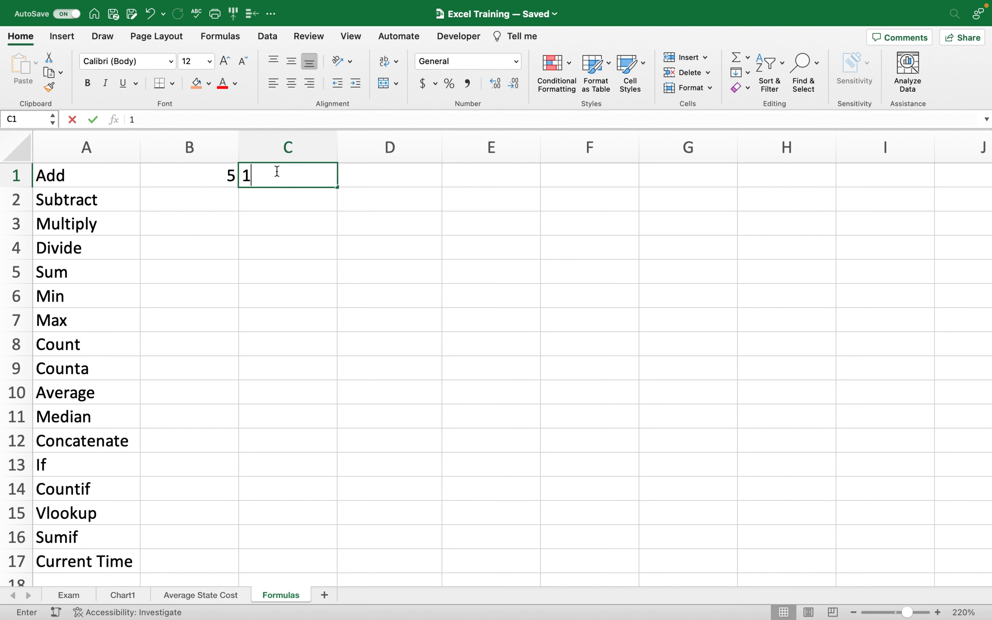
pyautogui.click(278, 223)
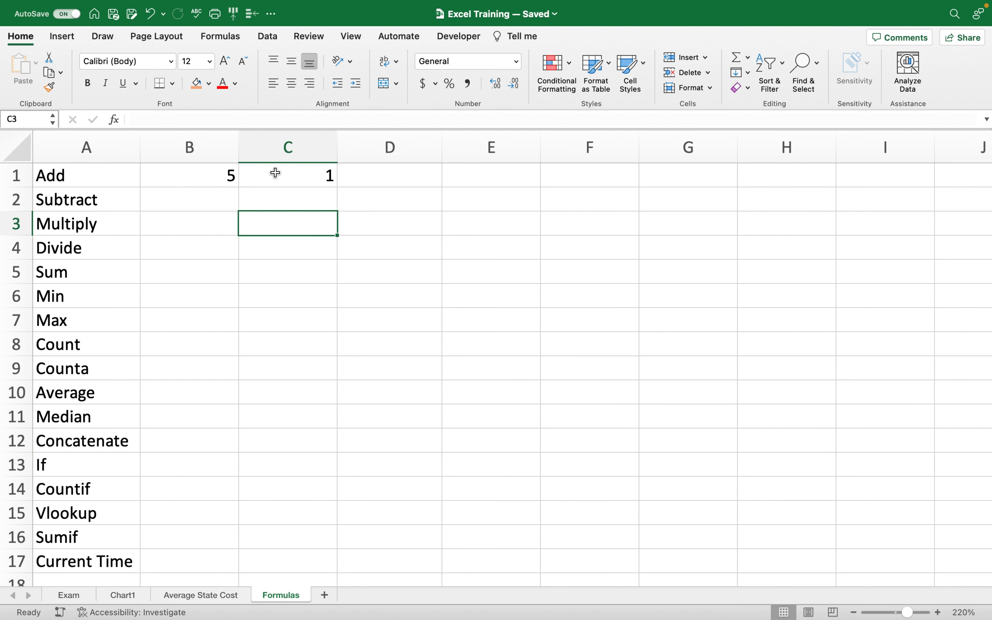
pyautogui.click(373, 175)
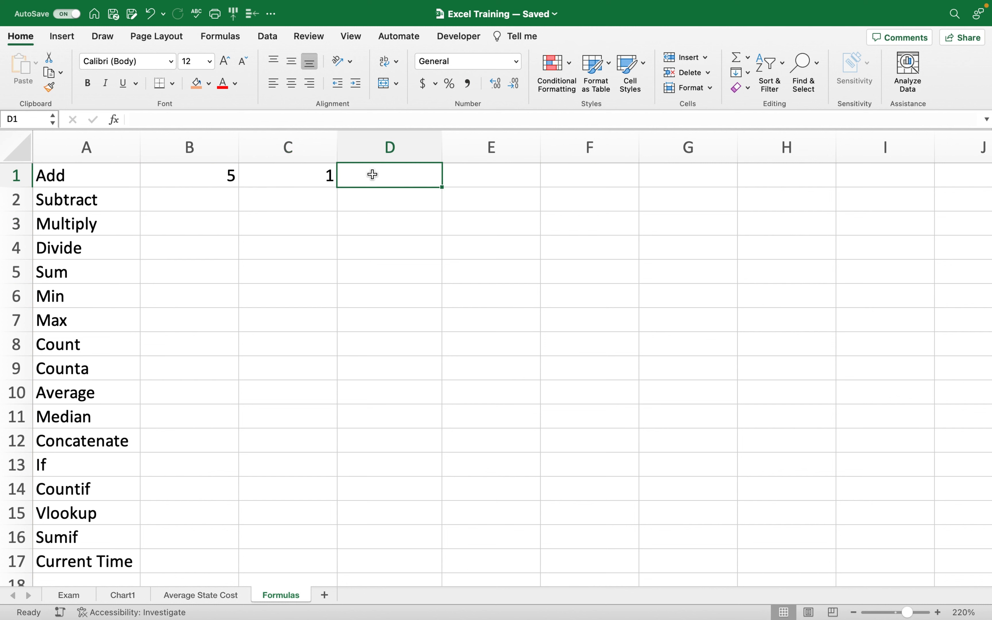
pyautogui.write('=5')
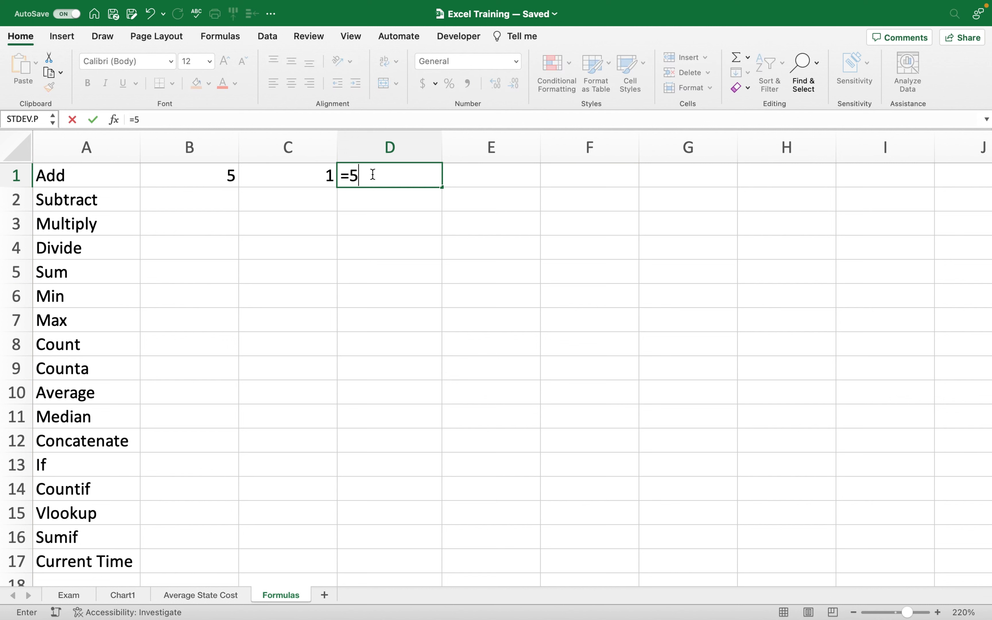
pyautogui.write('+1')
pyautogui.press('Return')
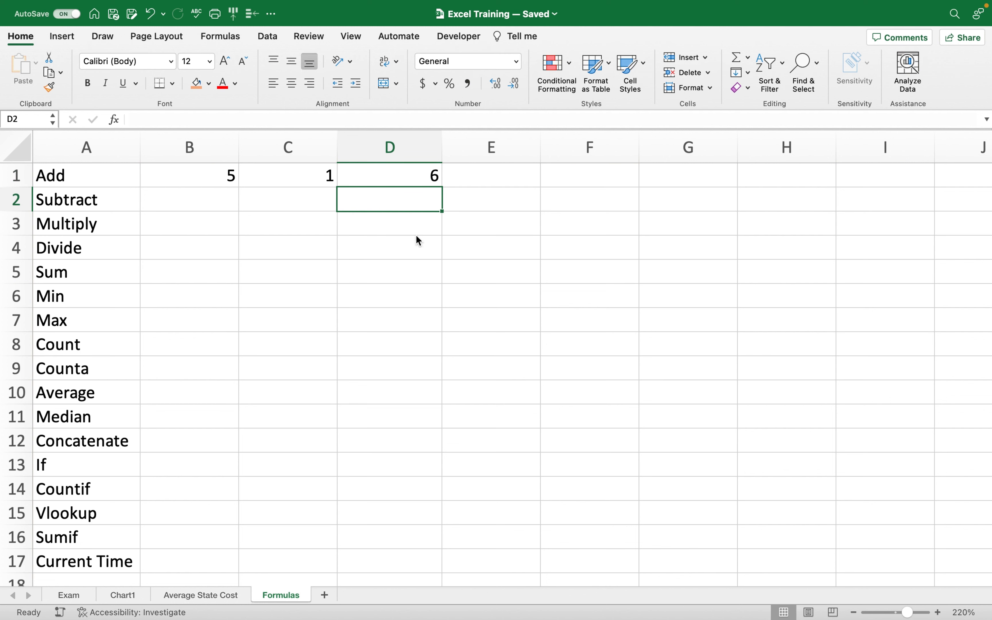
# Rewrite D1's formula as =B1+C1 using cell references.
pyautogui.click(416, 181)
pyautogui.write('=')
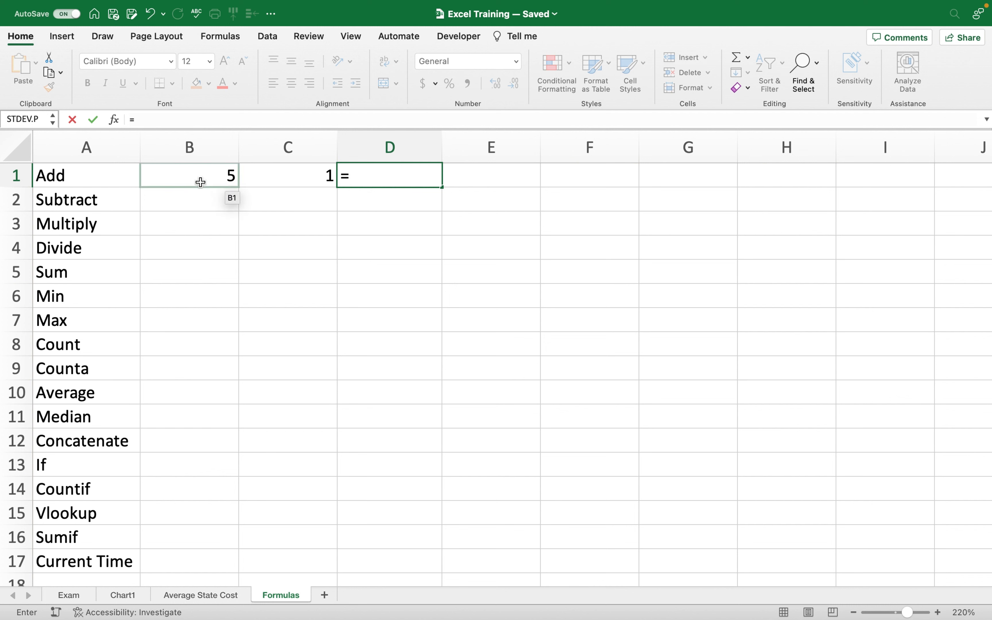
pyautogui.click(182, 177)
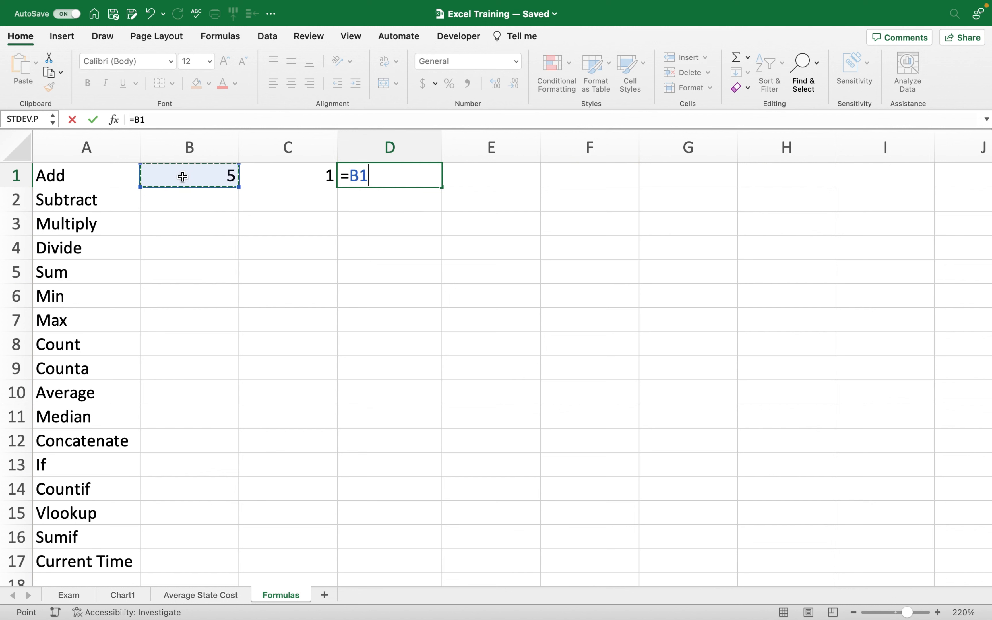
pyautogui.write('+')
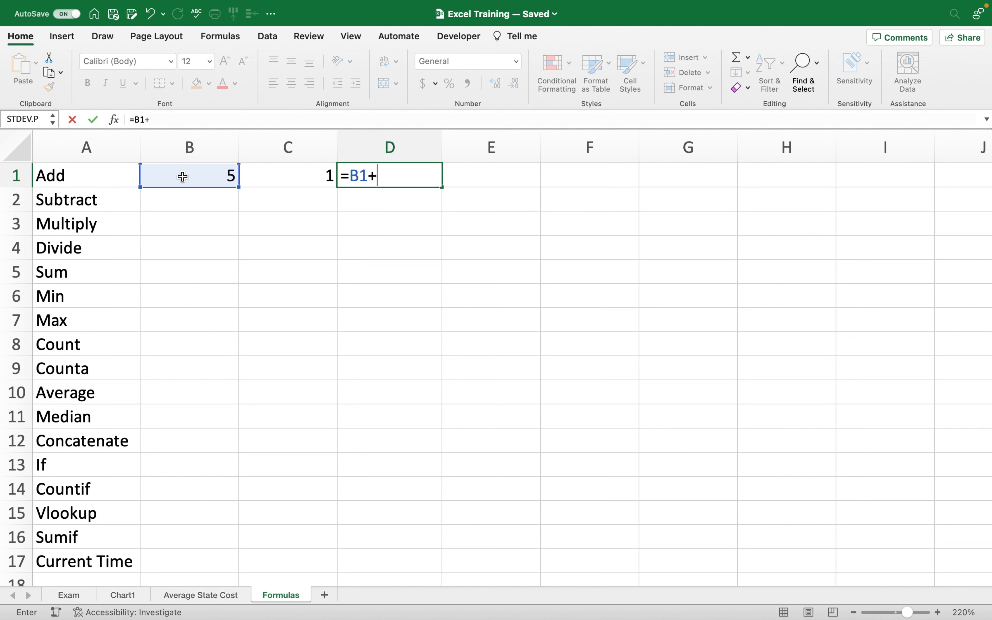
pyautogui.click(289, 177)
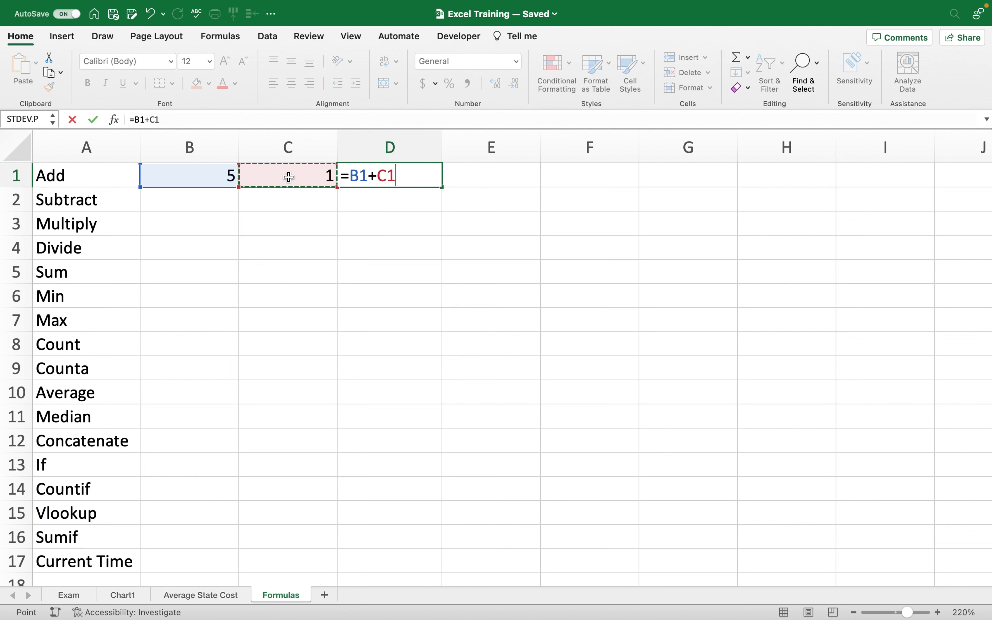
pyautogui.press('Return')
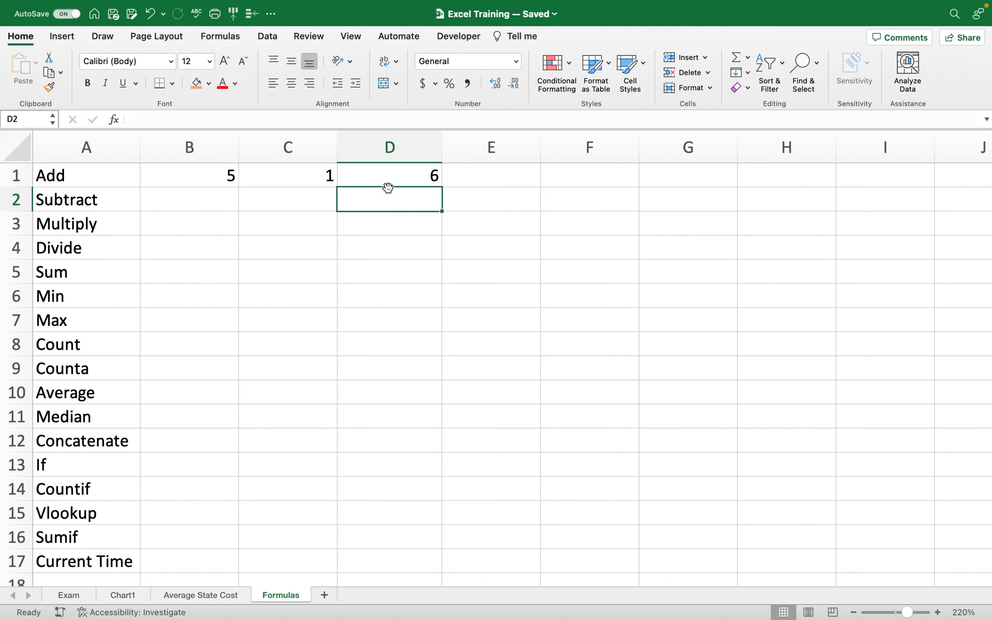
# Change C1 to 2 so D1 recalculates to 7.
pyautogui.click(254, 175)
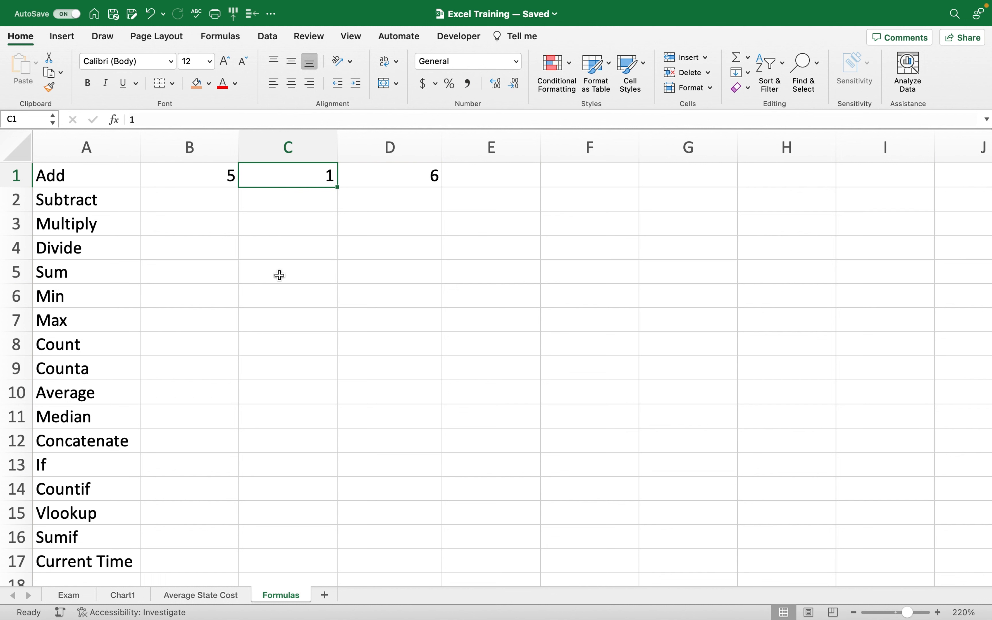
pyautogui.write('2')
pyautogui.press('Return')
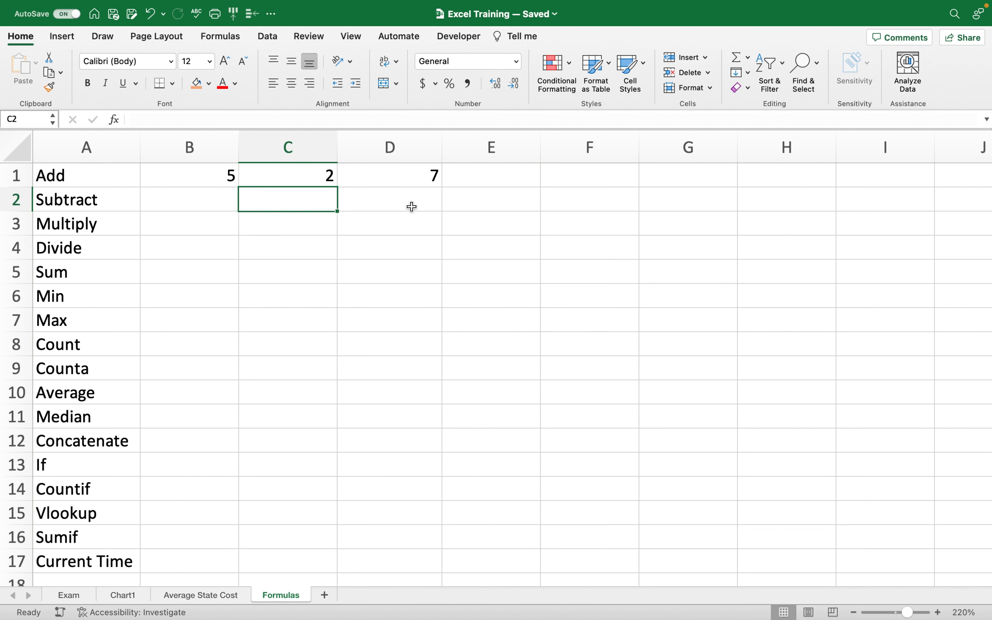
pyautogui.click(153, 210)
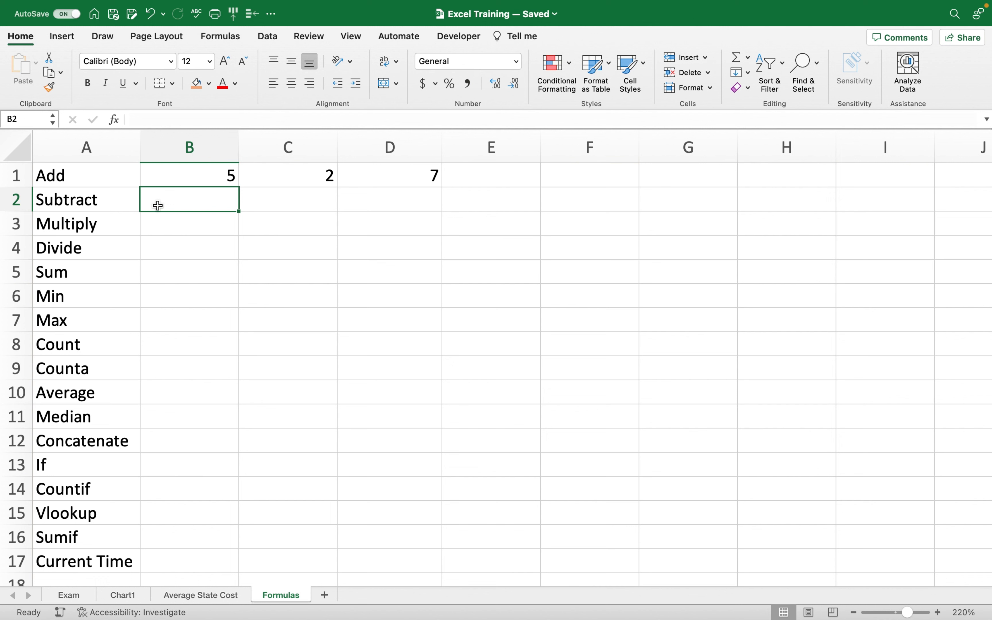
# Enter 4 in B2, 2 in C2, and the formula =B2-C2 in D2.
pyautogui.write('4')
pyautogui.click(256, 203)
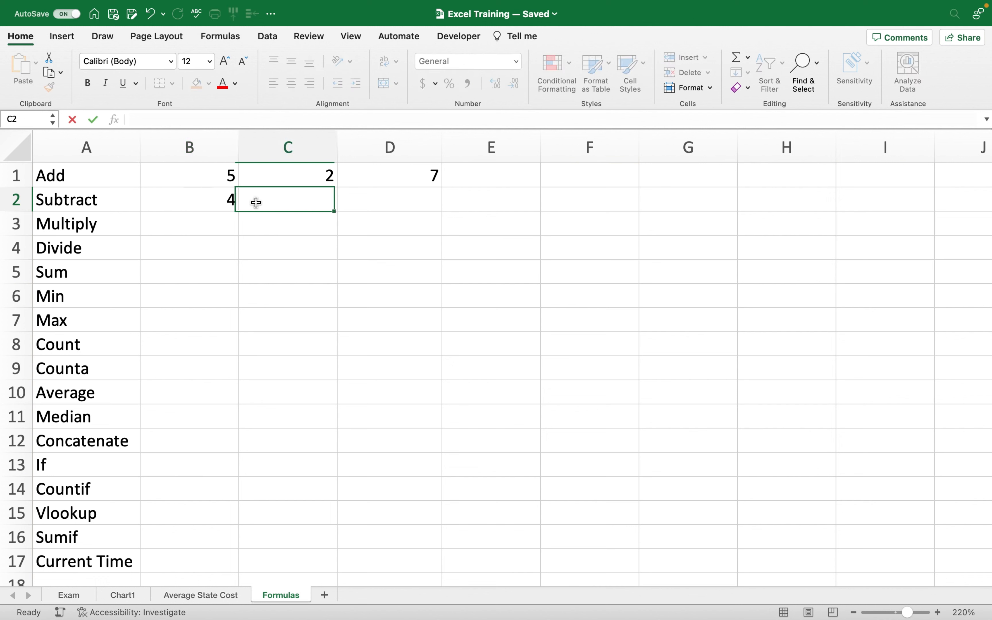
pyautogui.write('2')
pyautogui.click(379, 199)
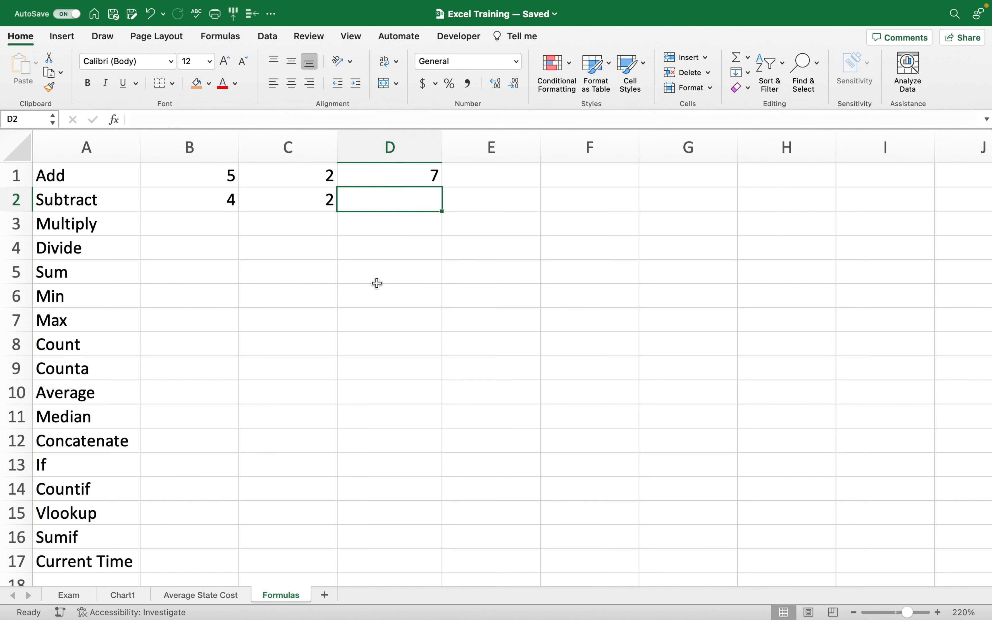
pyautogui.write('=')
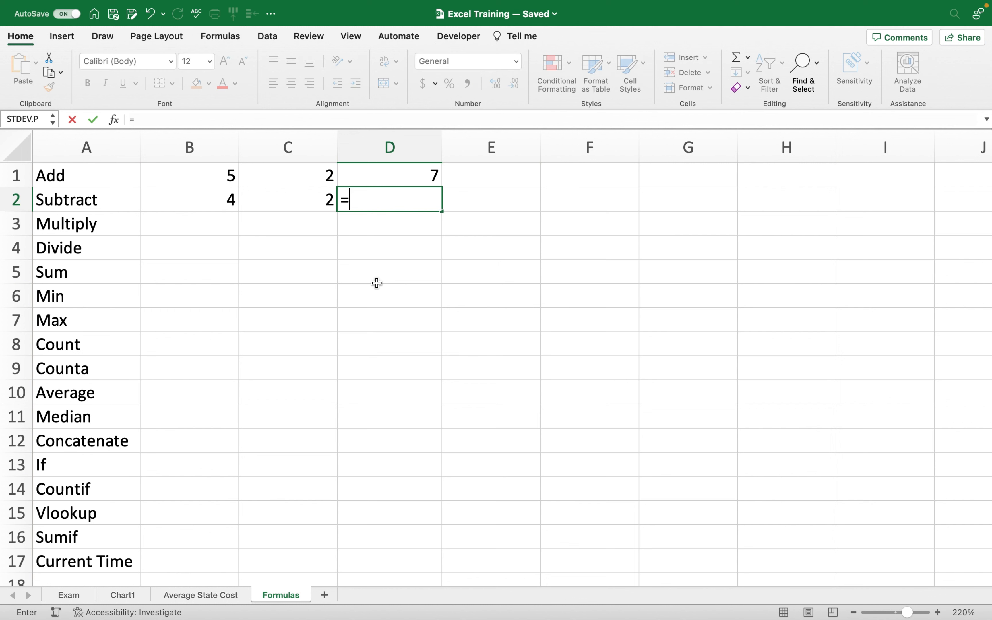
pyautogui.click(193, 202)
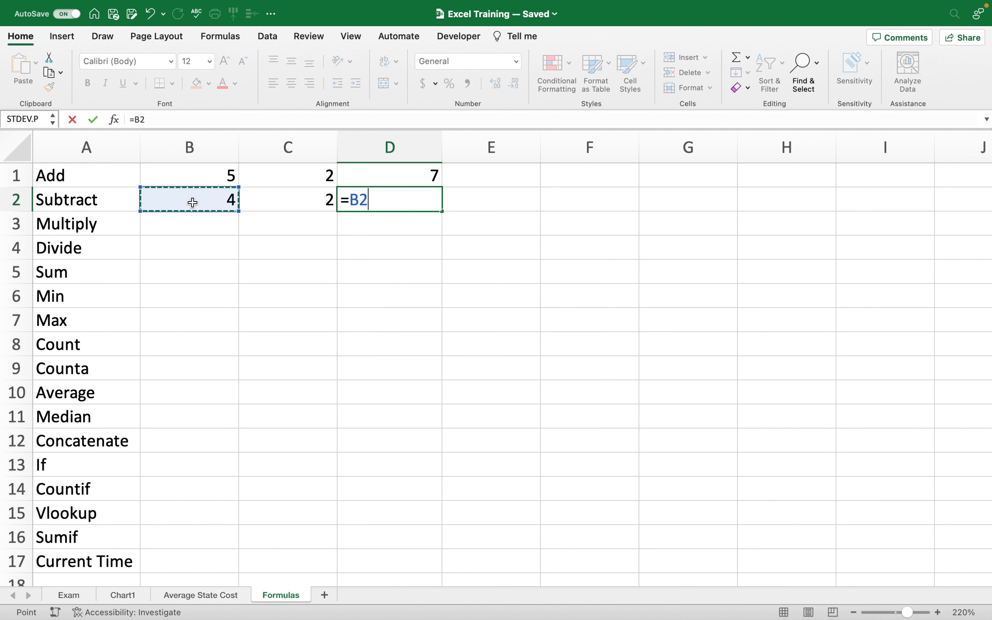
pyautogui.write('-')
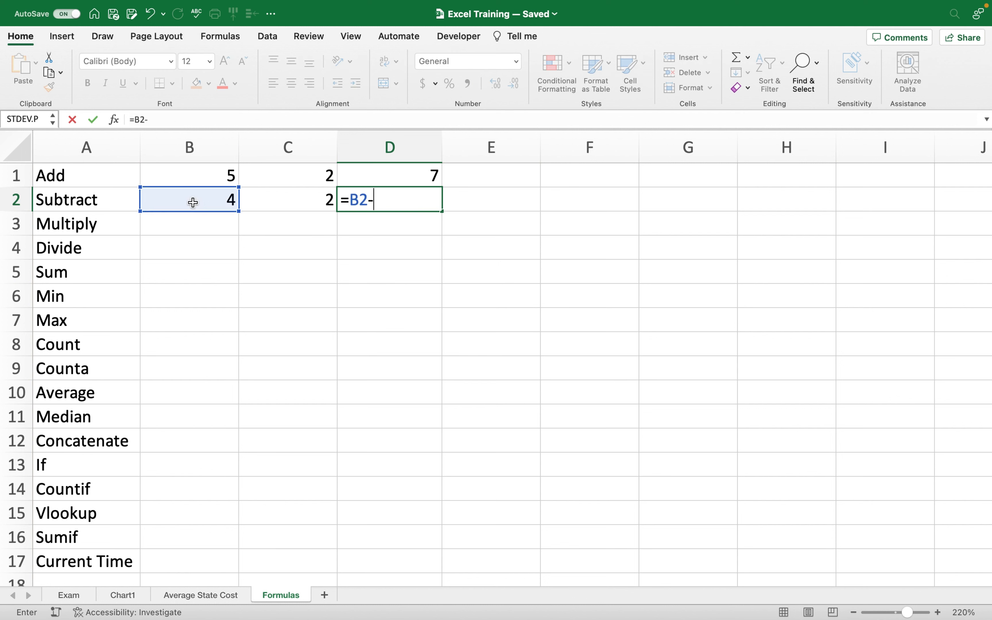
pyautogui.click(267, 197)
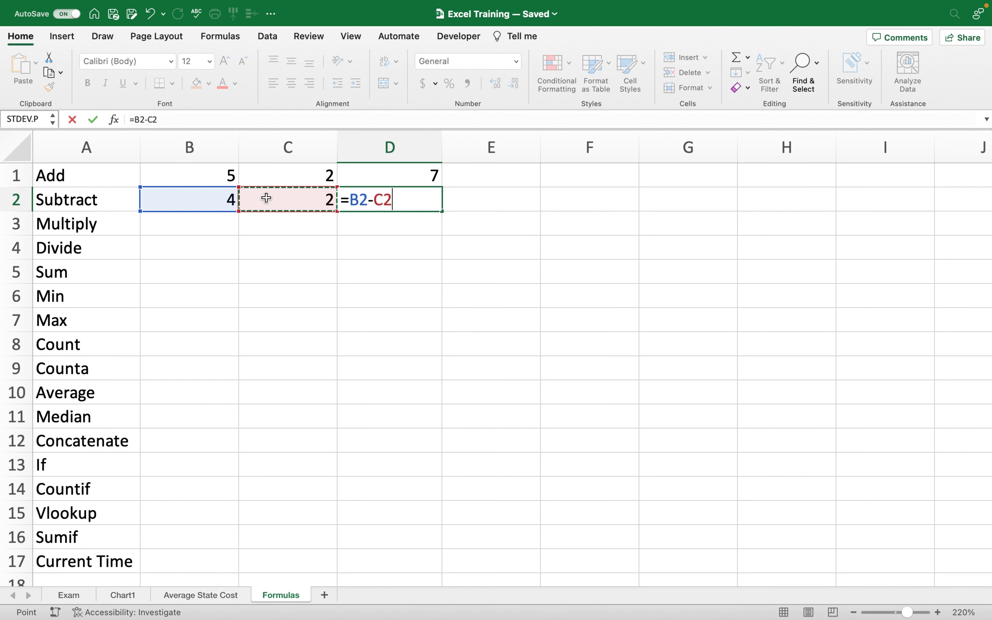
pyautogui.press('Return')
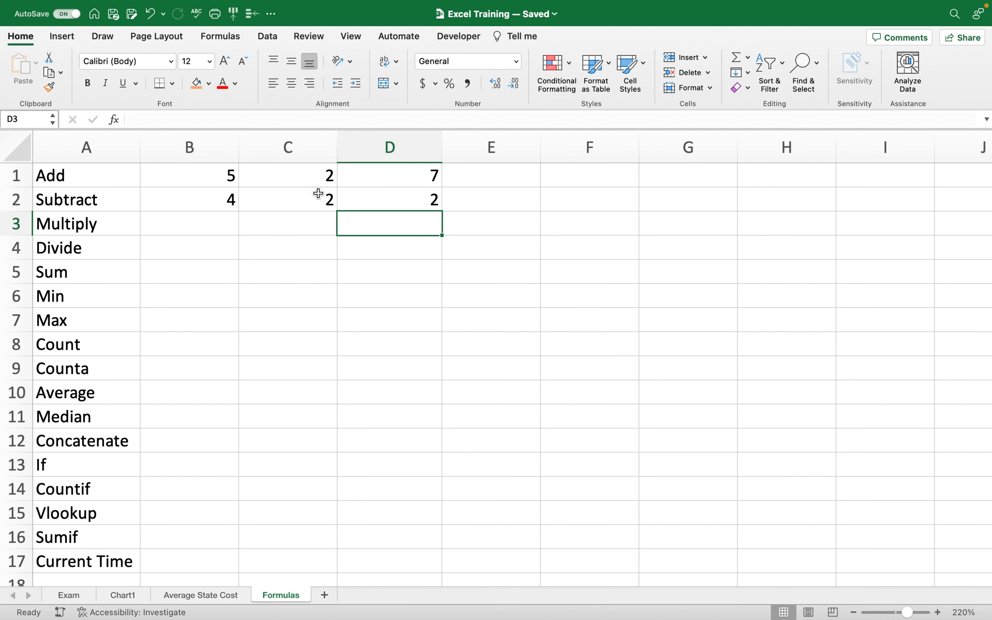
# Change C2 to 3 so D2 shows 1.
pyautogui.click(319, 201)
pyautogui.write('3')
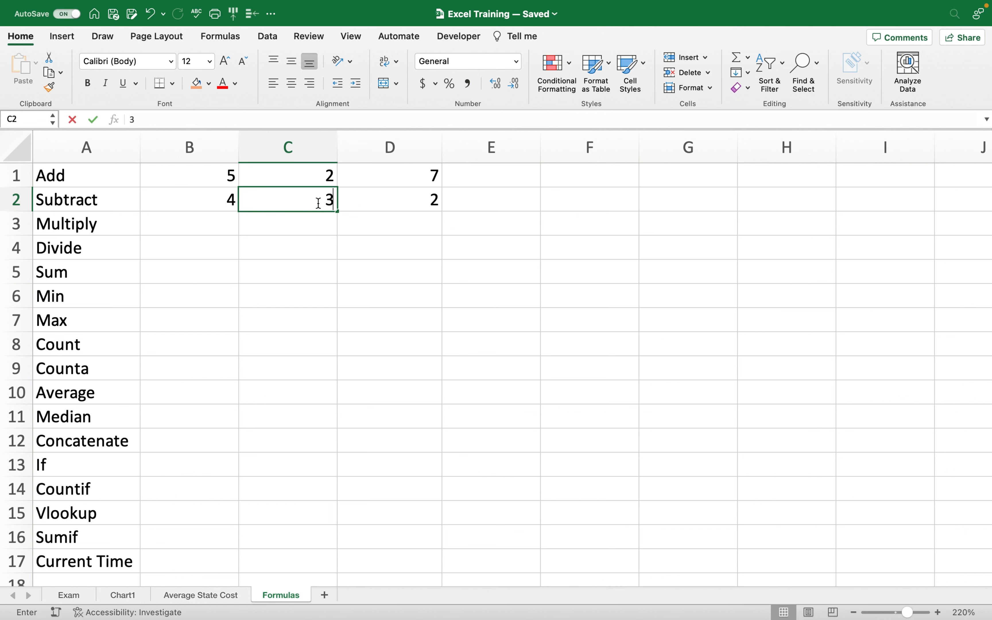
pyautogui.press('Return')
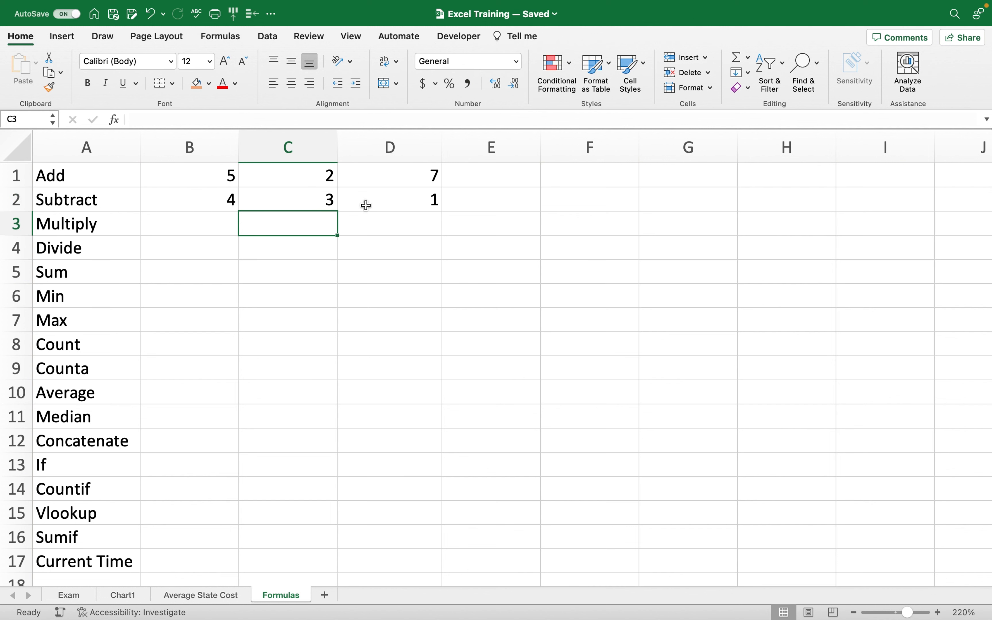
pyautogui.click(210, 223)
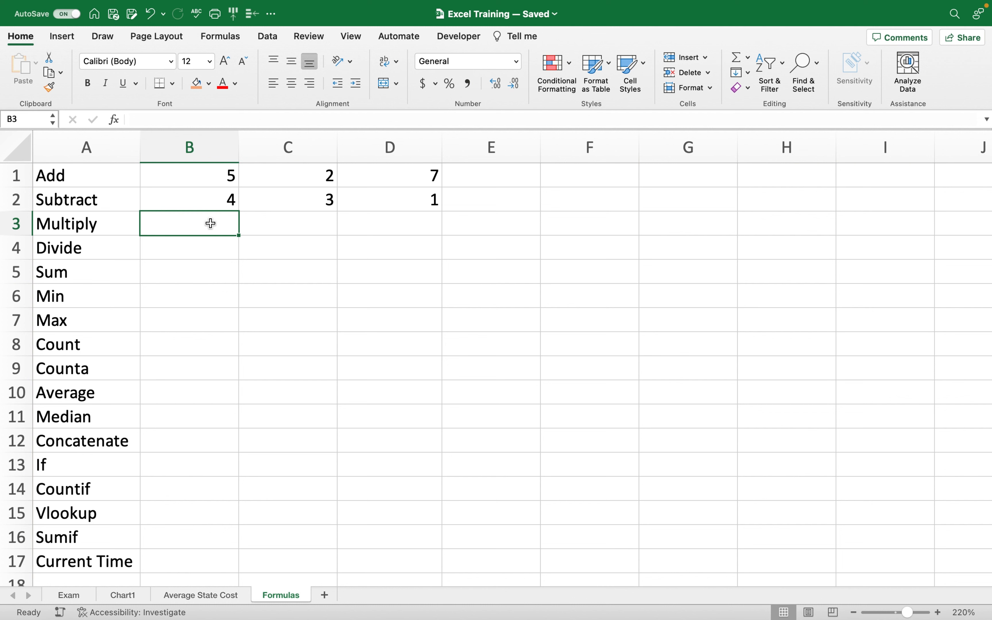
# Enter 2 in B3 and 5 in C3 for the Multiply row.
pyautogui.write('2')
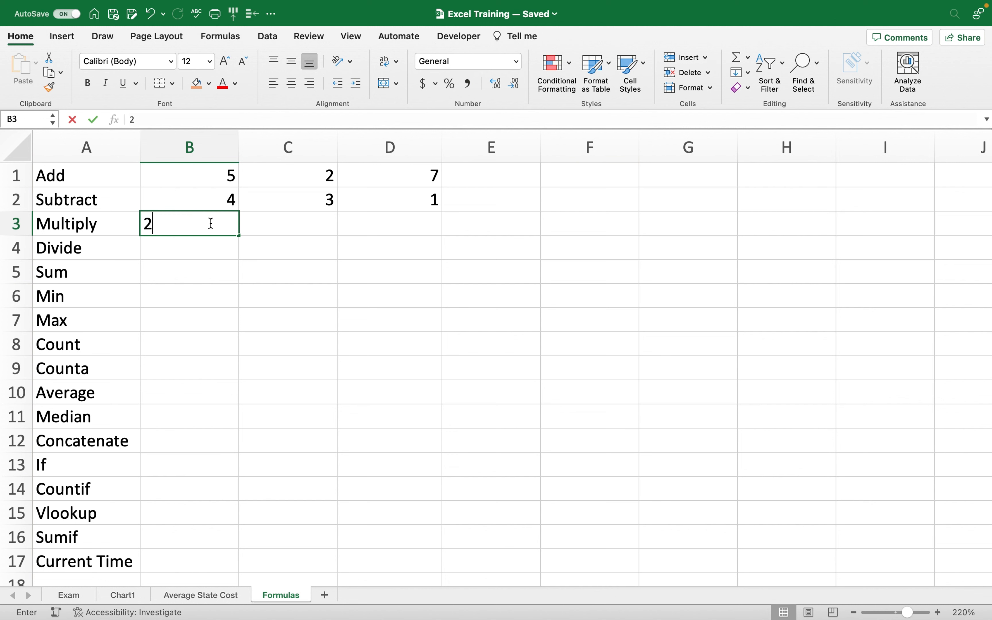
pyautogui.click(271, 221)
pyautogui.write('5')
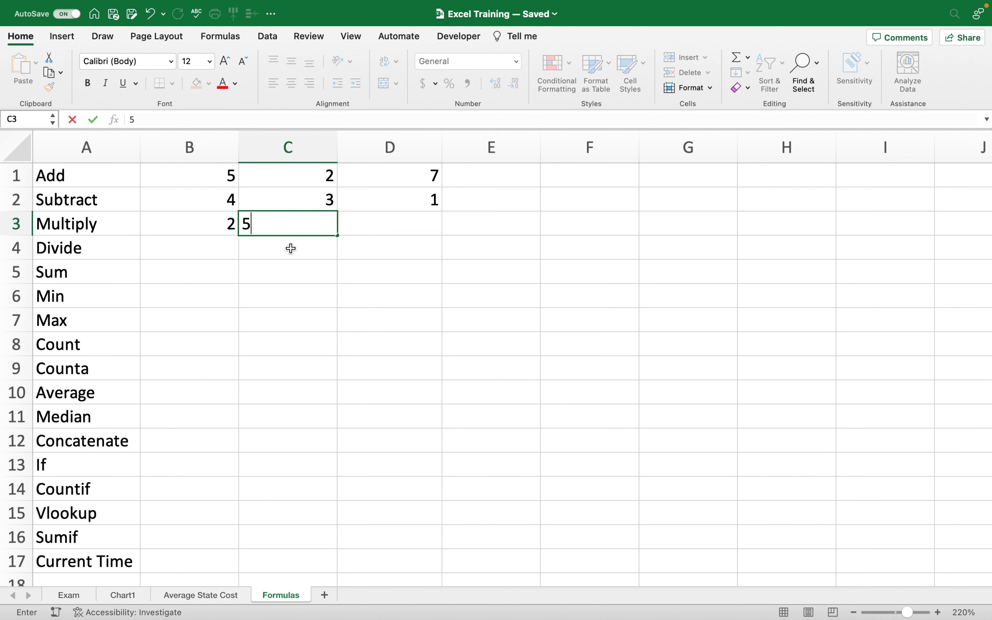
pyautogui.click(296, 291)
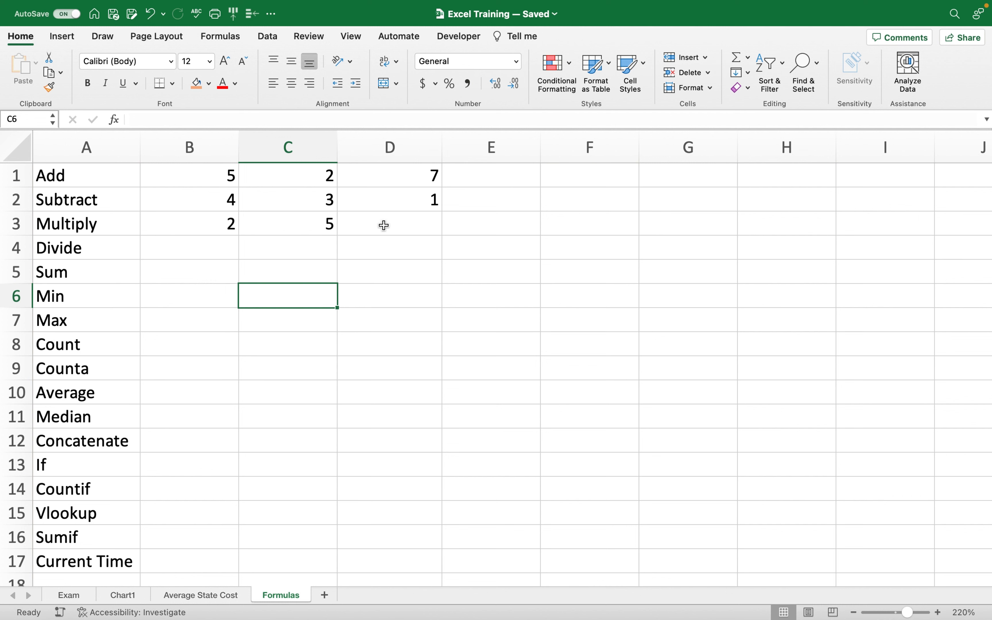
# Put =B3*C3 in D3, giving 10, and check its formula.
pyautogui.click(370, 227)
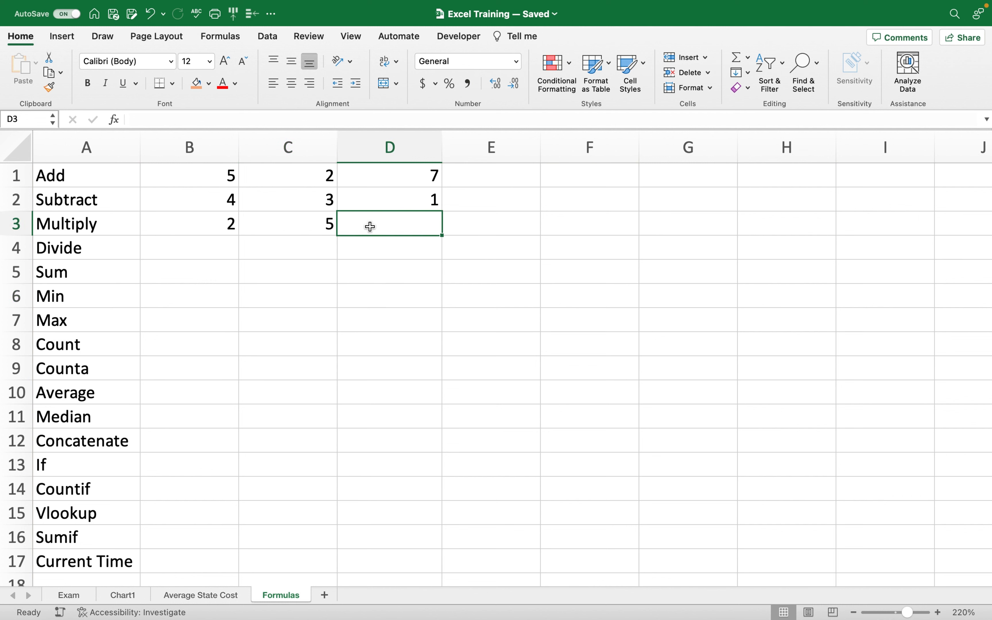
pyautogui.write('=')
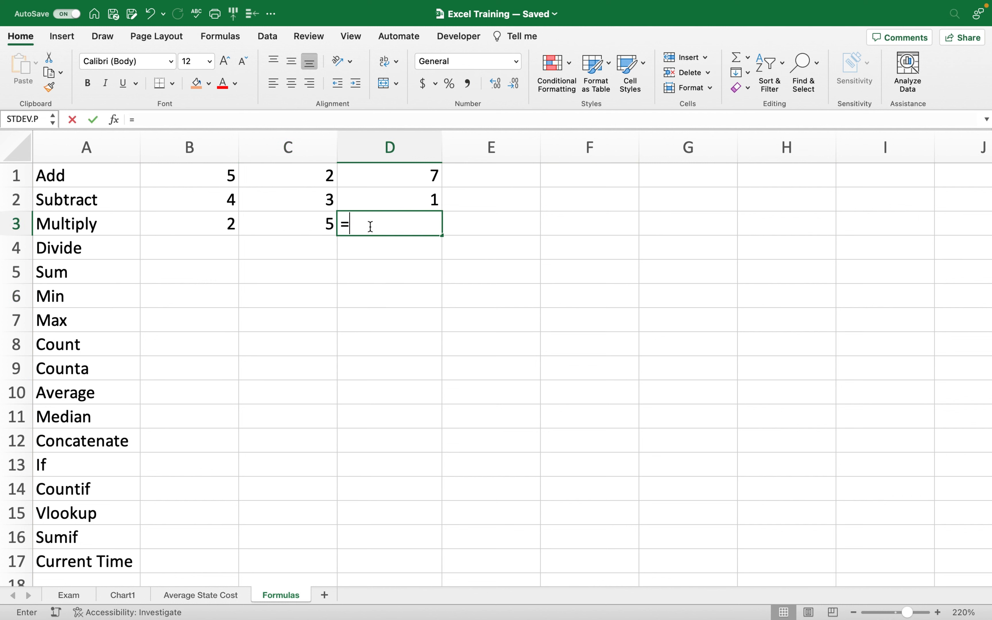
pyautogui.click(205, 223)
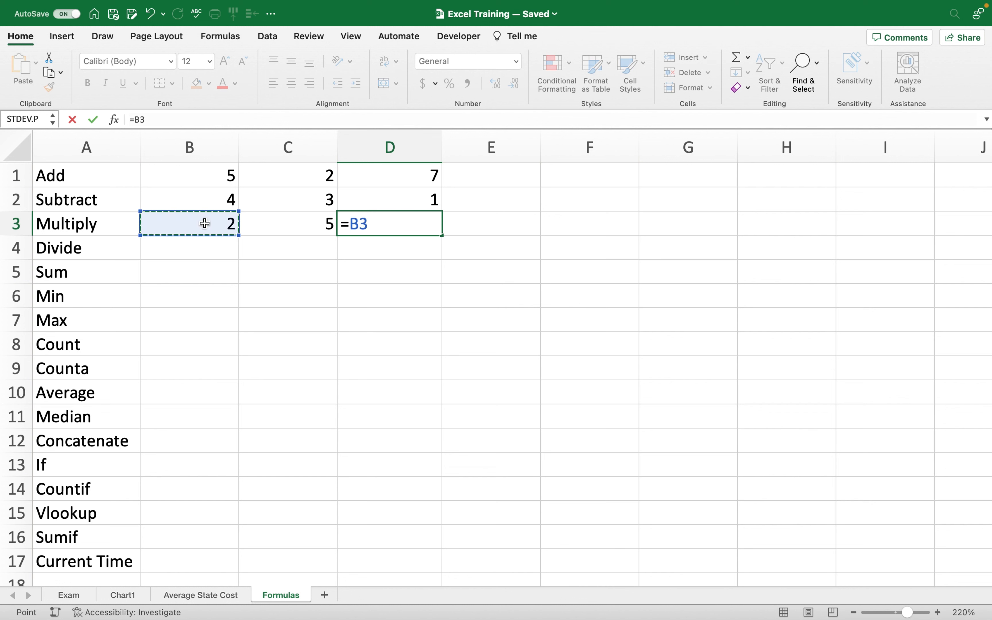
pyautogui.write('*')
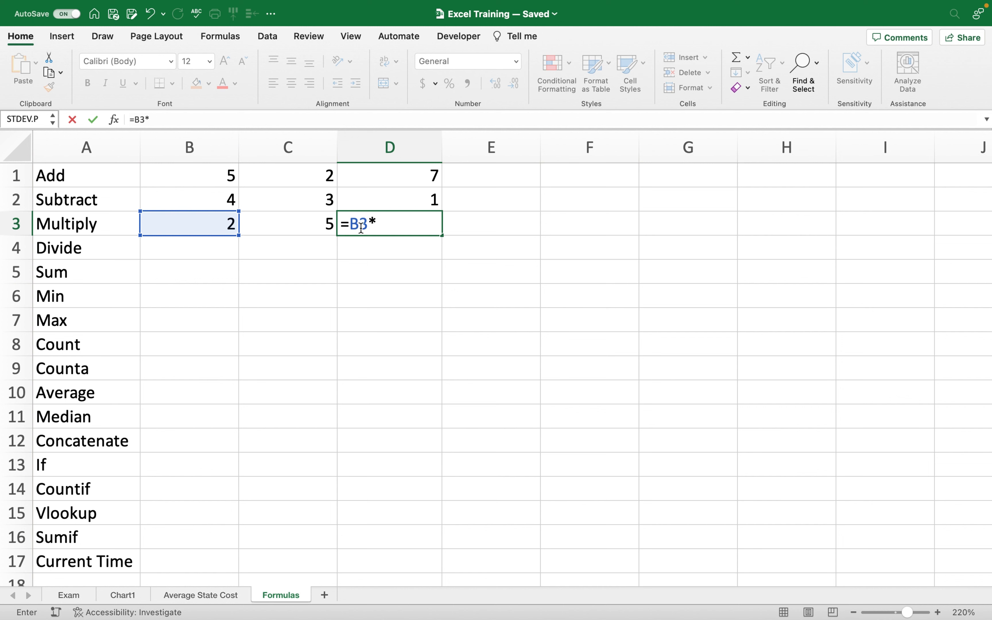
pyautogui.click(301, 227)
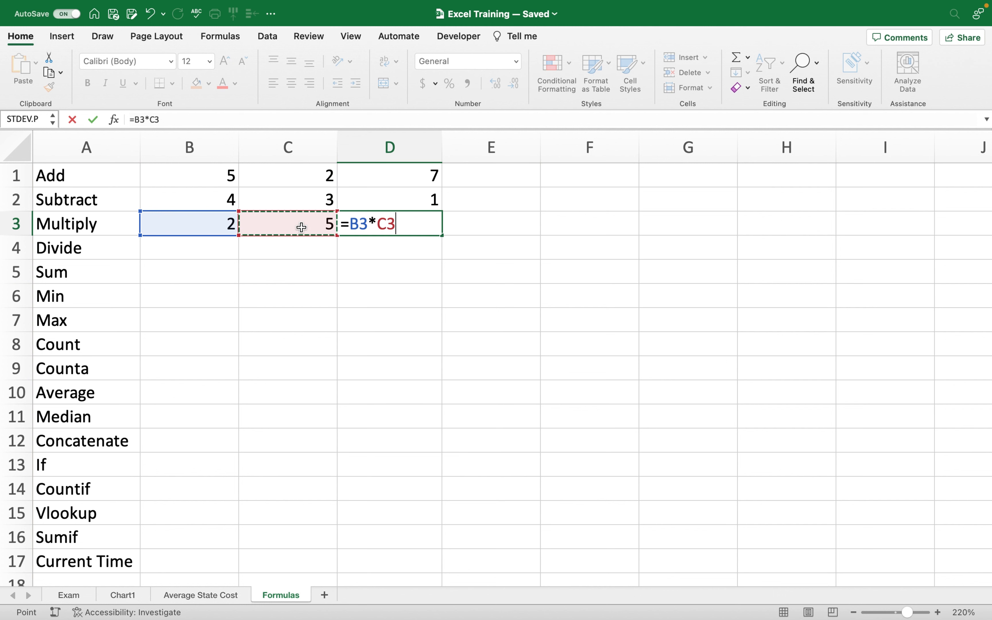
pyautogui.press('Return')
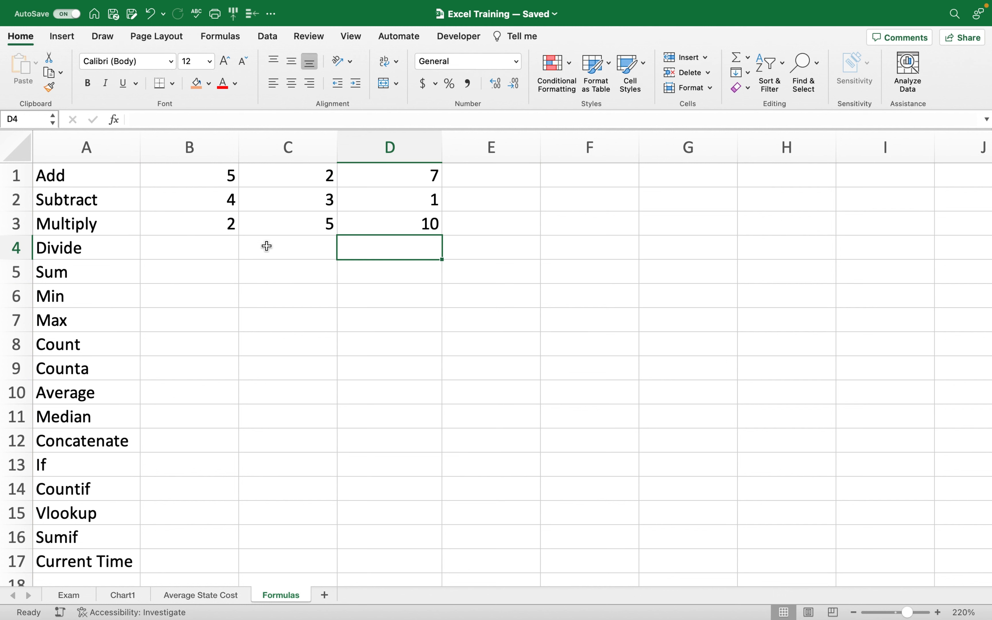
pyautogui.click(385, 227)
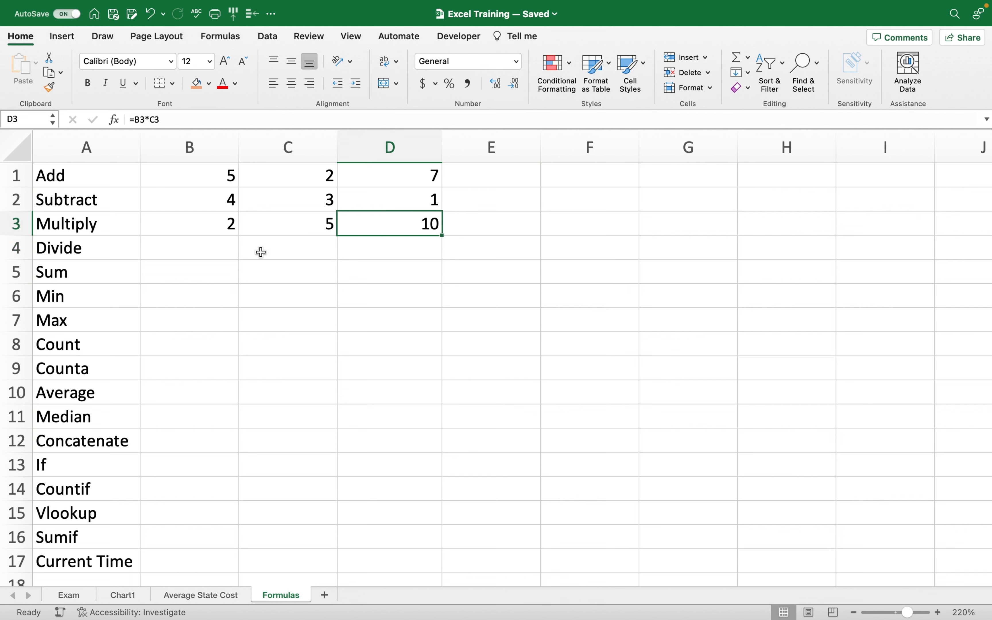
pyautogui.click(201, 255)
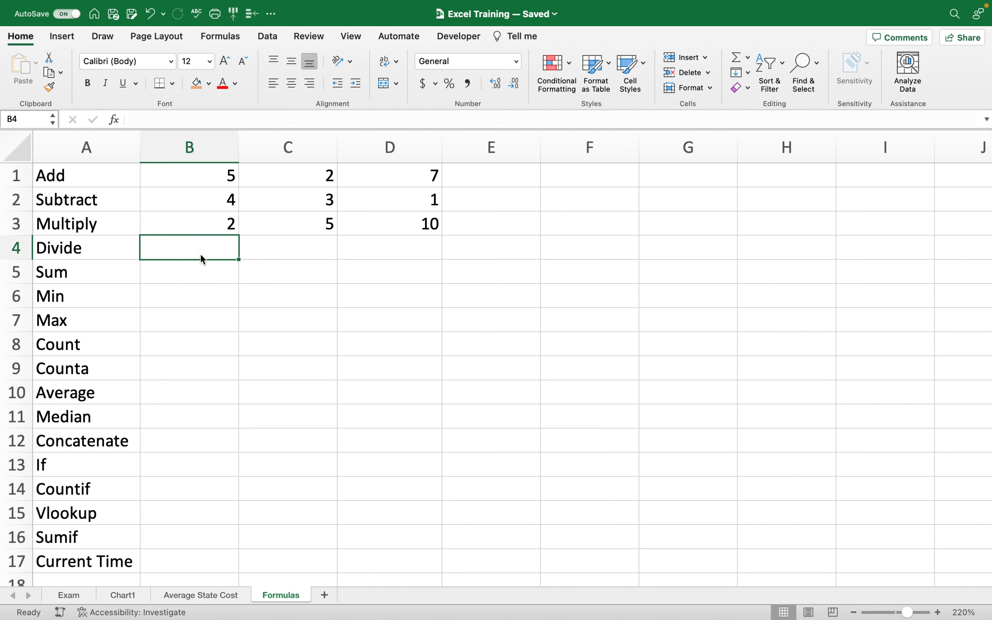
# Enter 6 in B4 and 3 in C4 for the Divide row.
pyautogui.write('6')
pyautogui.click(303, 249)
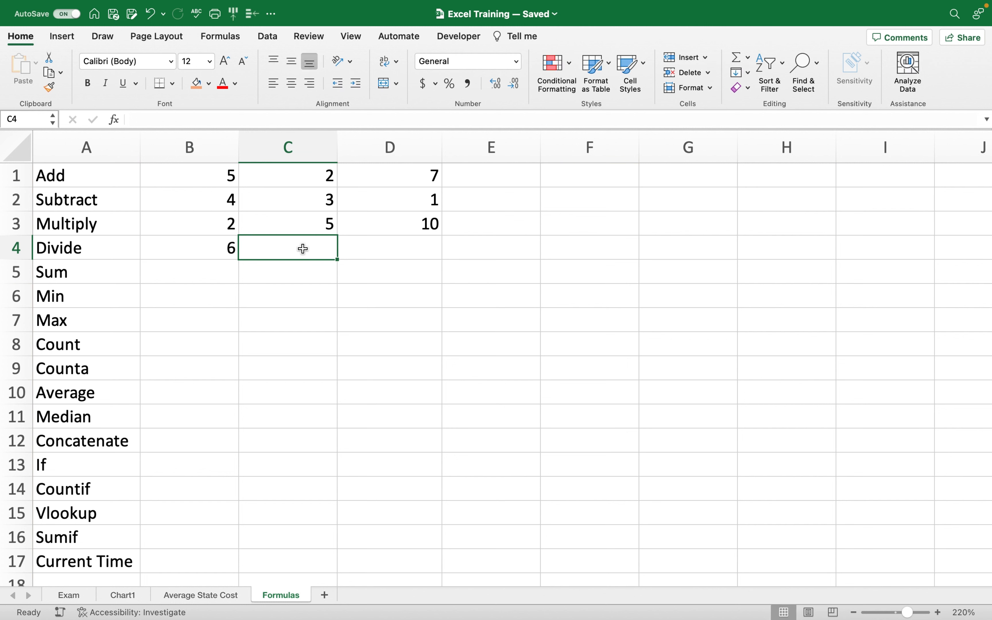
pyautogui.write('3')
pyautogui.click(301, 284)
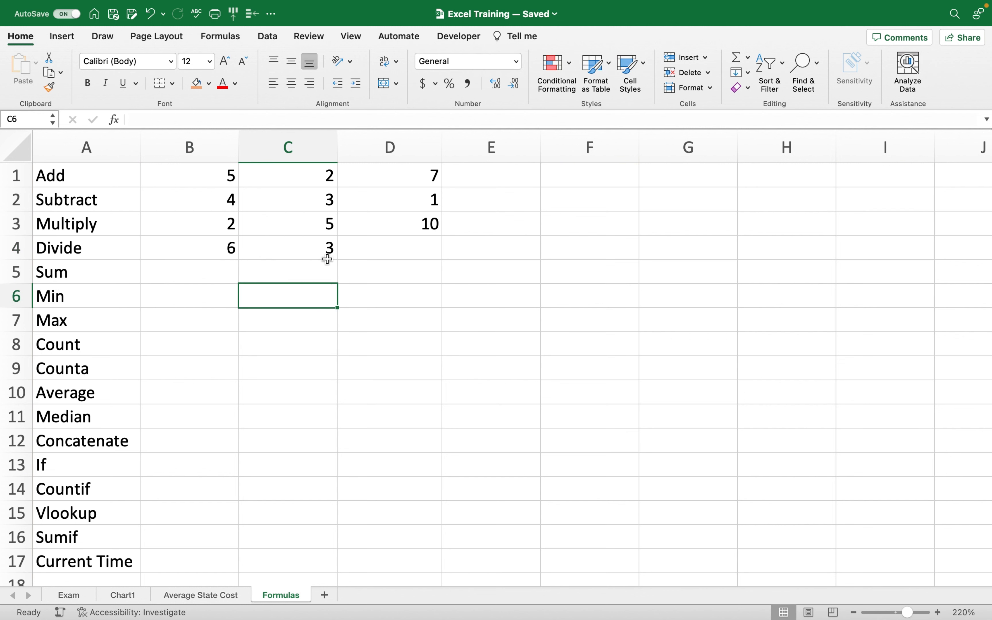
# Put =B4/C4 in D4, giving 2, and check its formula.
pyautogui.click(341, 255)
pyautogui.write('=')
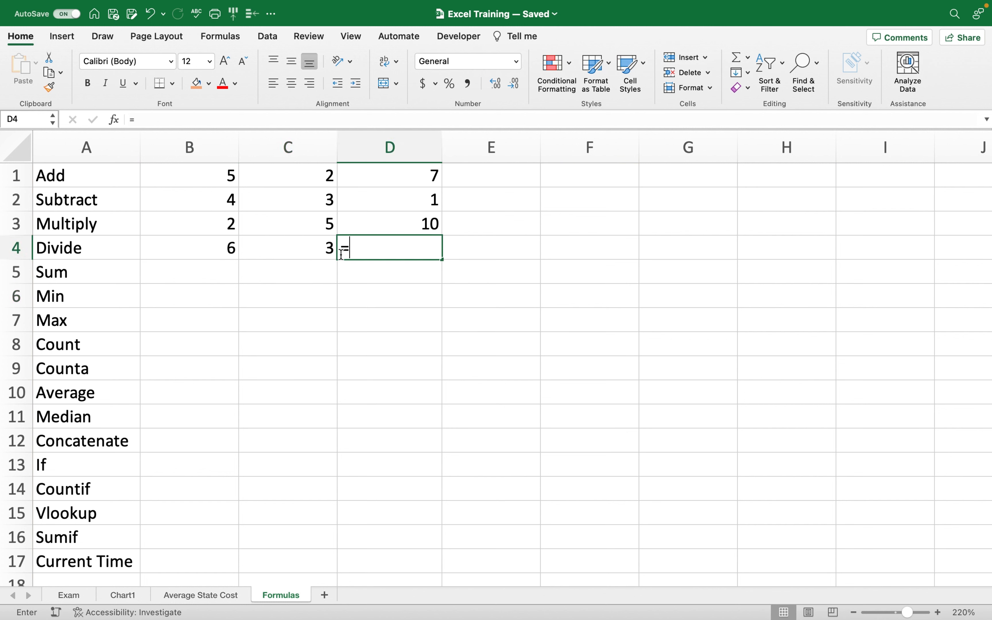
pyautogui.click(217, 245)
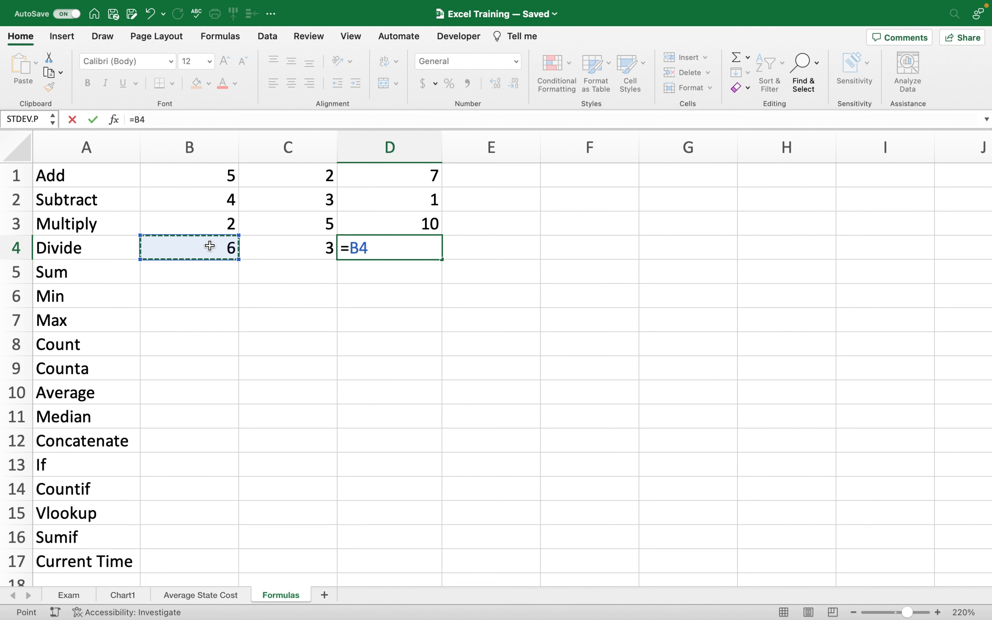
pyautogui.write('/')
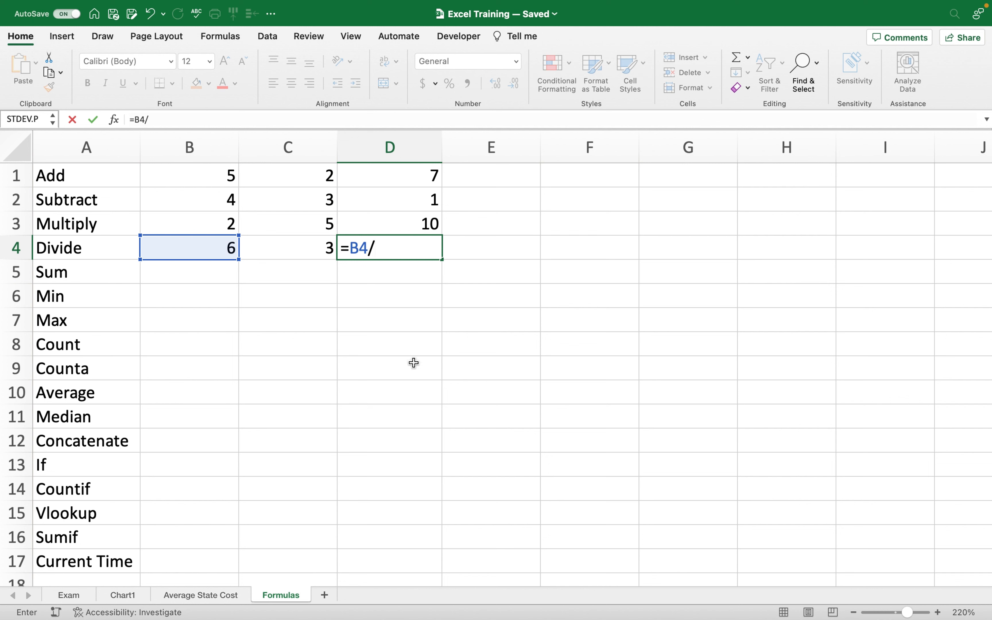
pyautogui.click(289, 254)
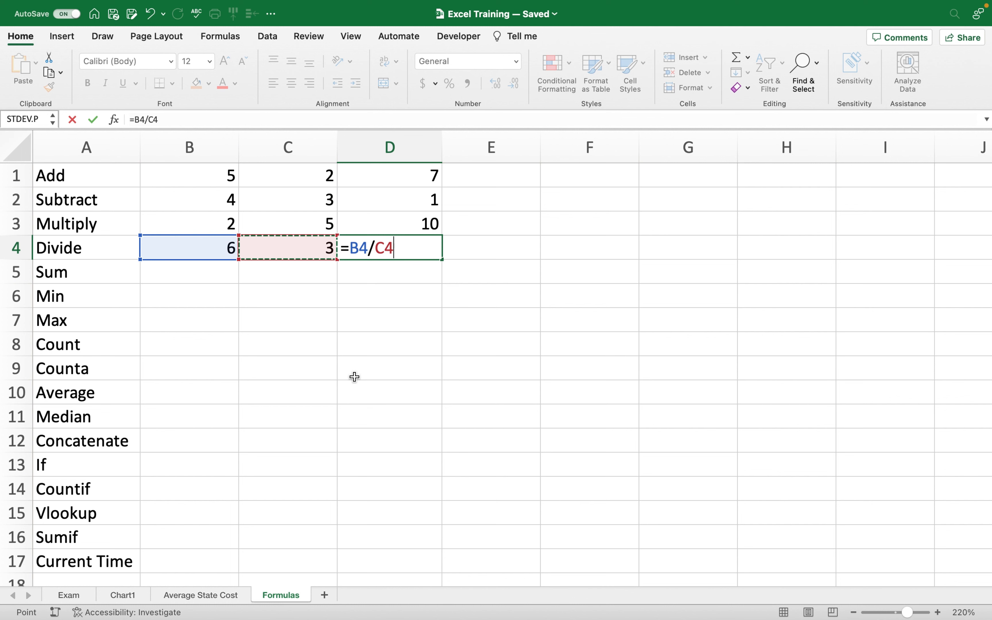
pyautogui.press('Return')
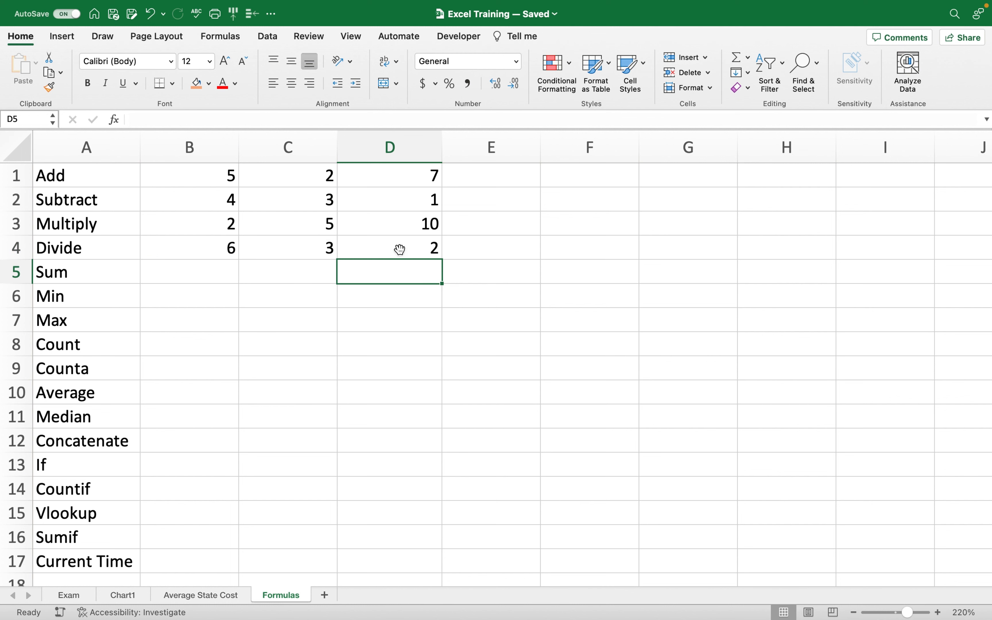
pyautogui.press('Up')
pyautogui.click(173, 275)
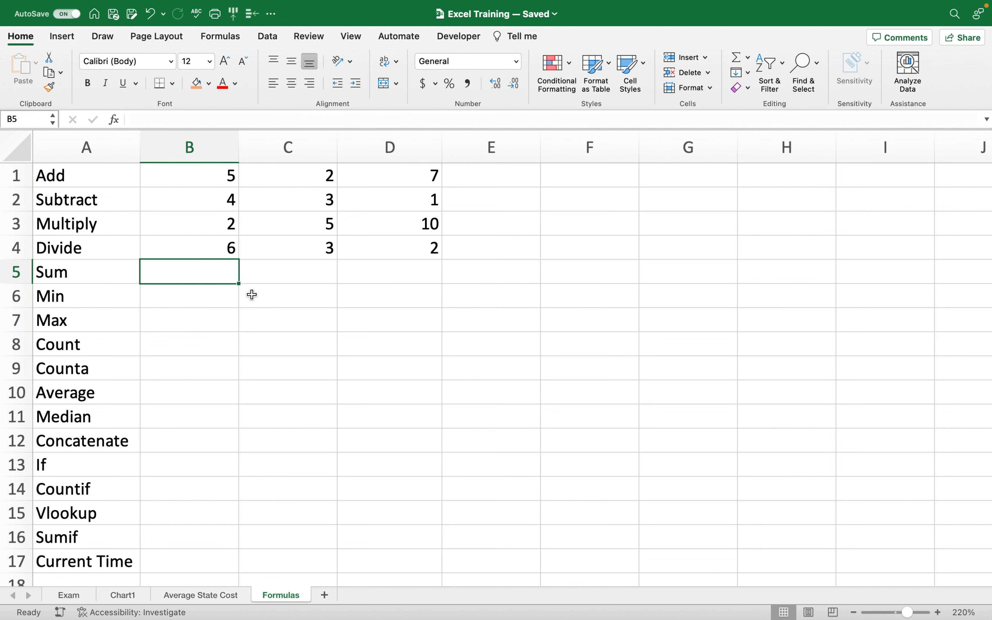
# Type 5 in B5 and 5 in C5, leaving D5 selected for the total.
pyautogui.write('5')
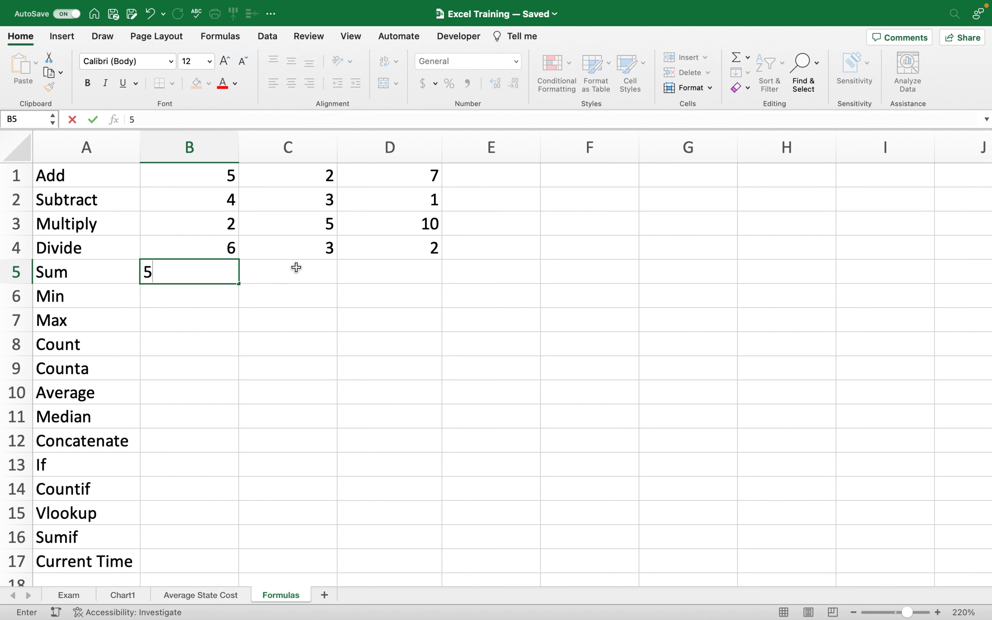
pyautogui.click(295, 267)
pyautogui.write('5')
pyautogui.click(343, 287)
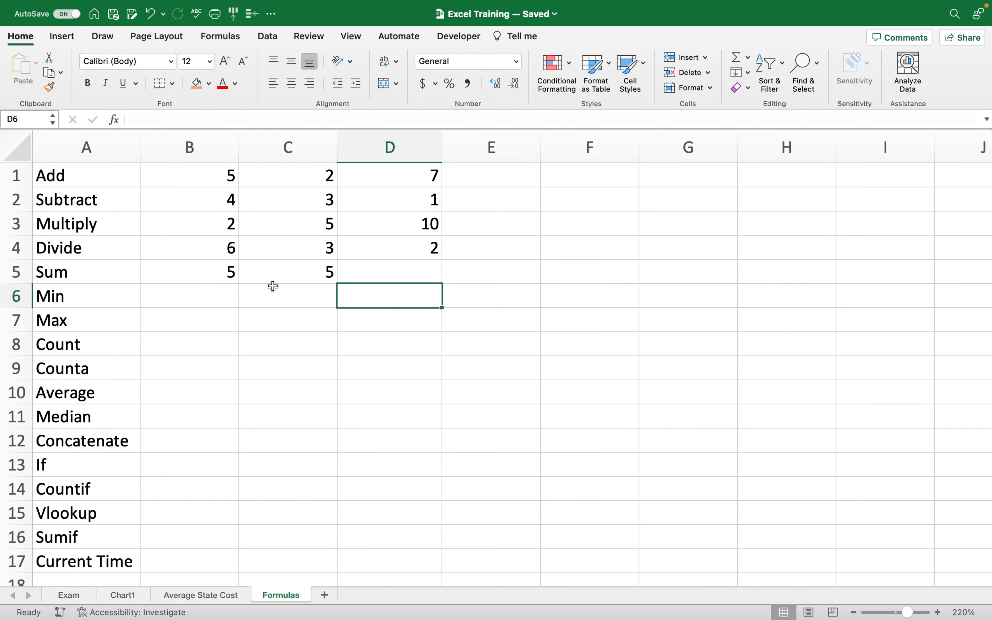
pyautogui.click(358, 270)
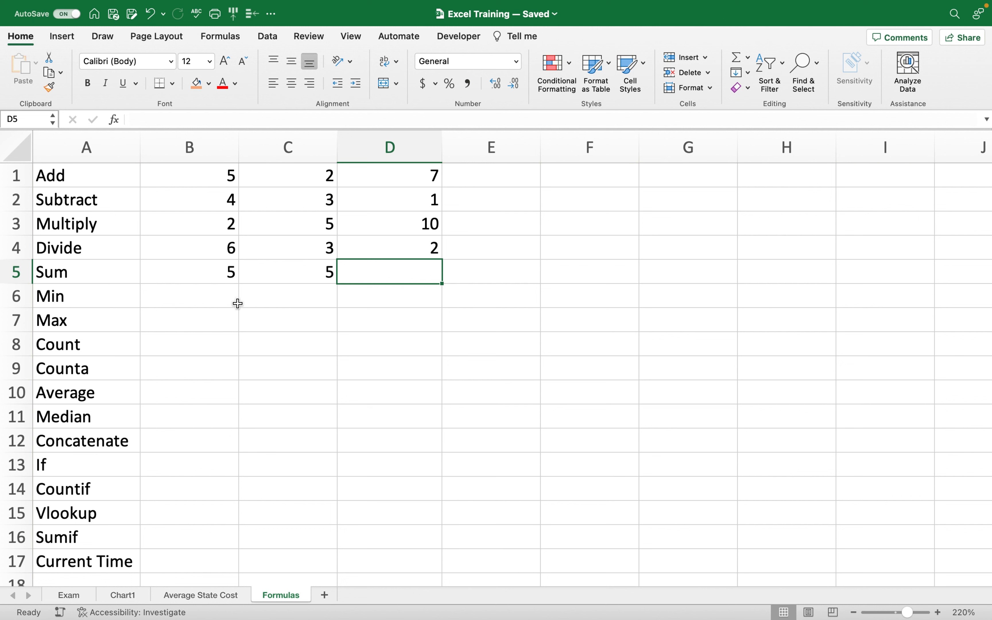
# Enter the formula =B5+C5 in D5 so it shows 10.
pyautogui.write('=')
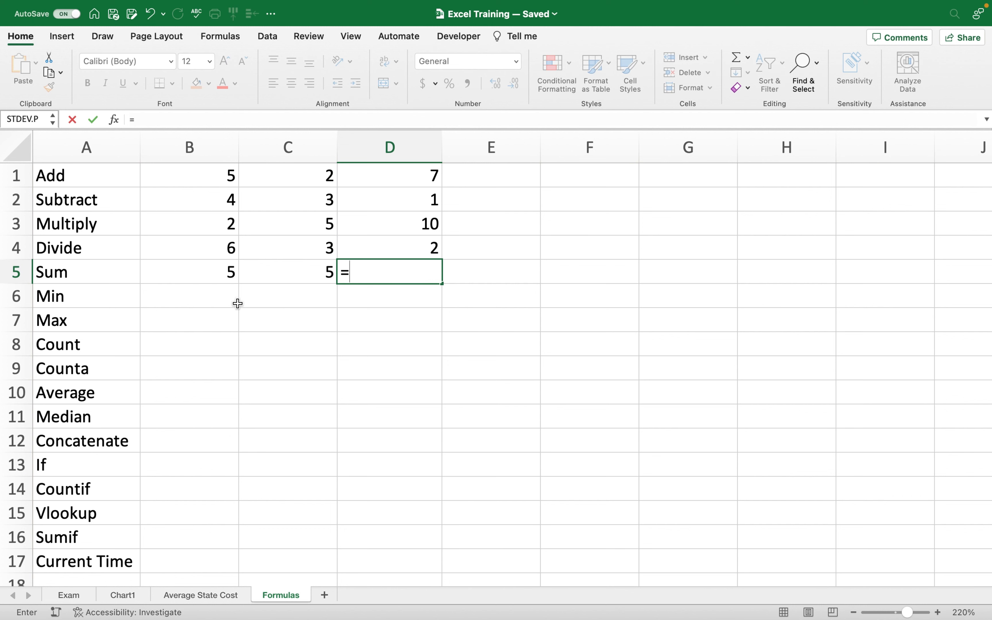
pyautogui.click(184, 276)
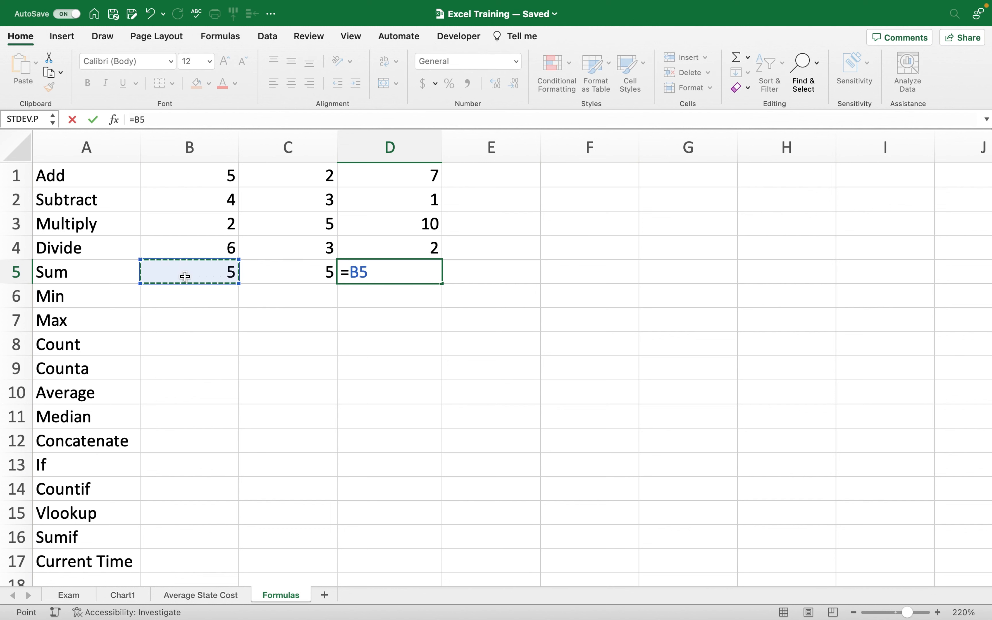
pyautogui.write('+')
pyautogui.click(261, 273)
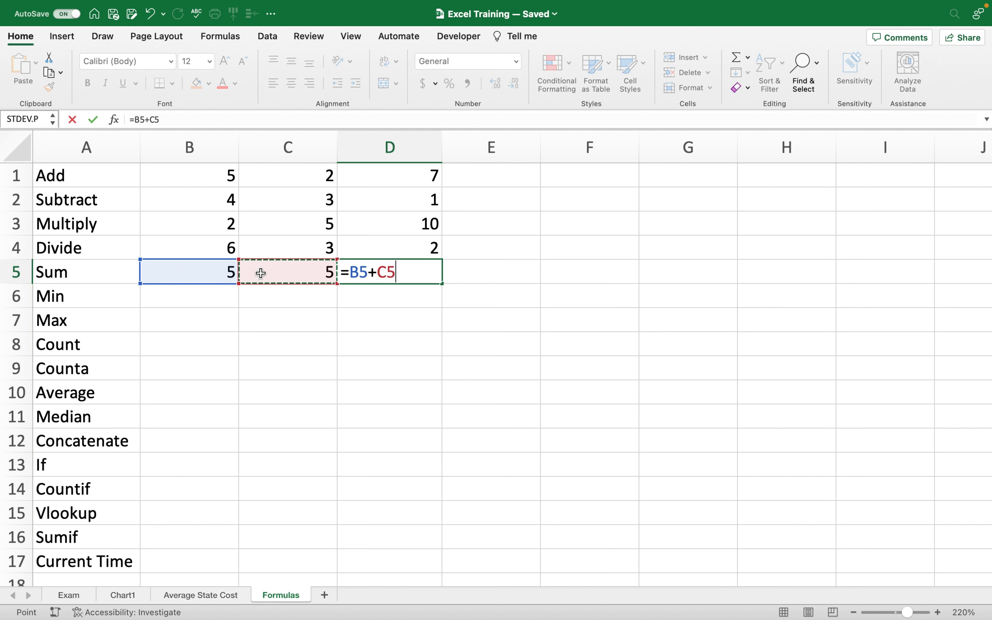
pyautogui.press('Return')
pyautogui.click(388, 273)
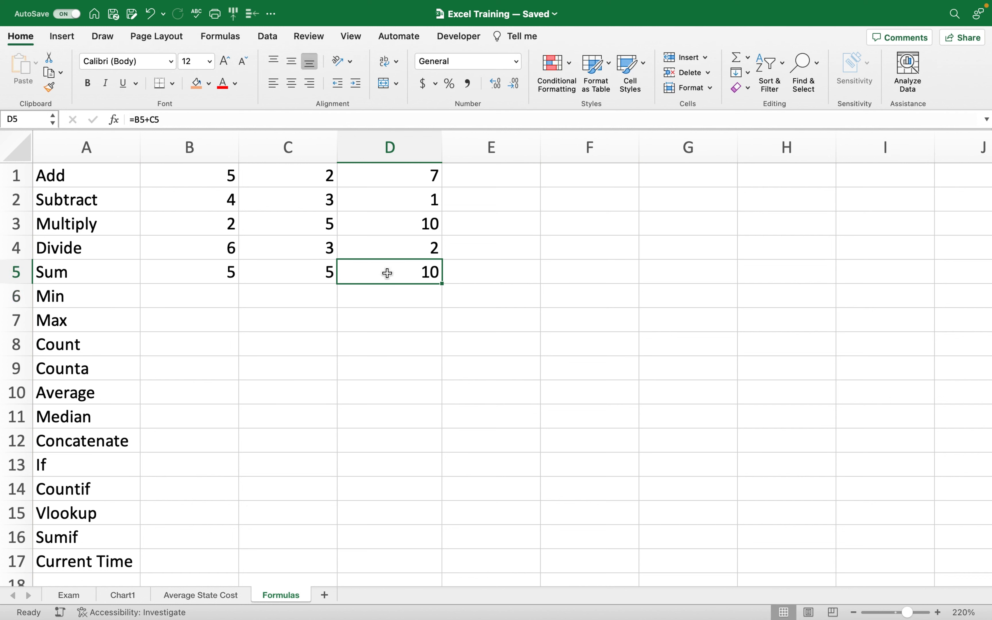
pyautogui.write('=')
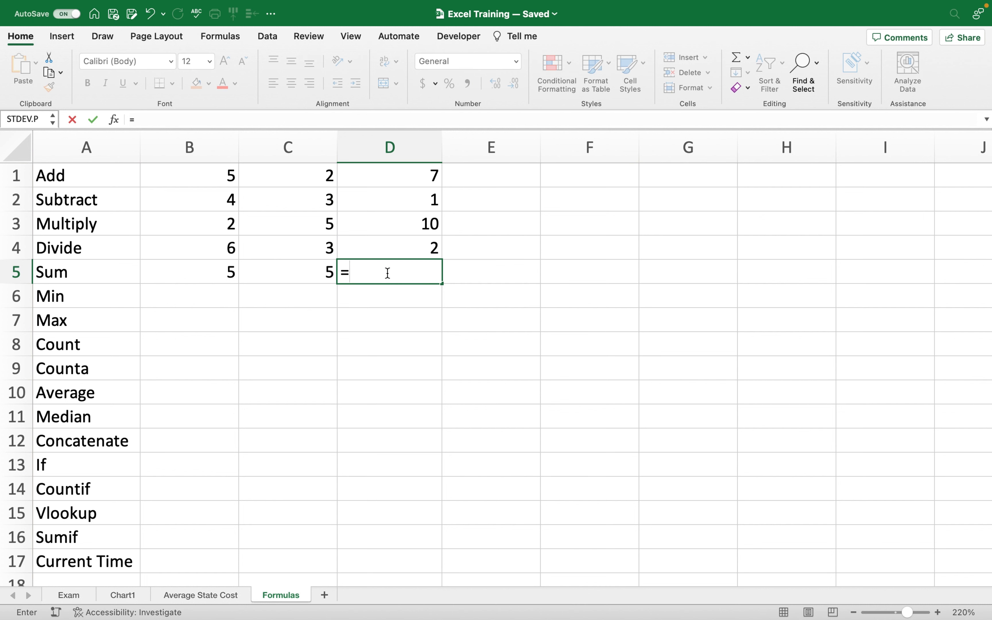
pyautogui.write('su')
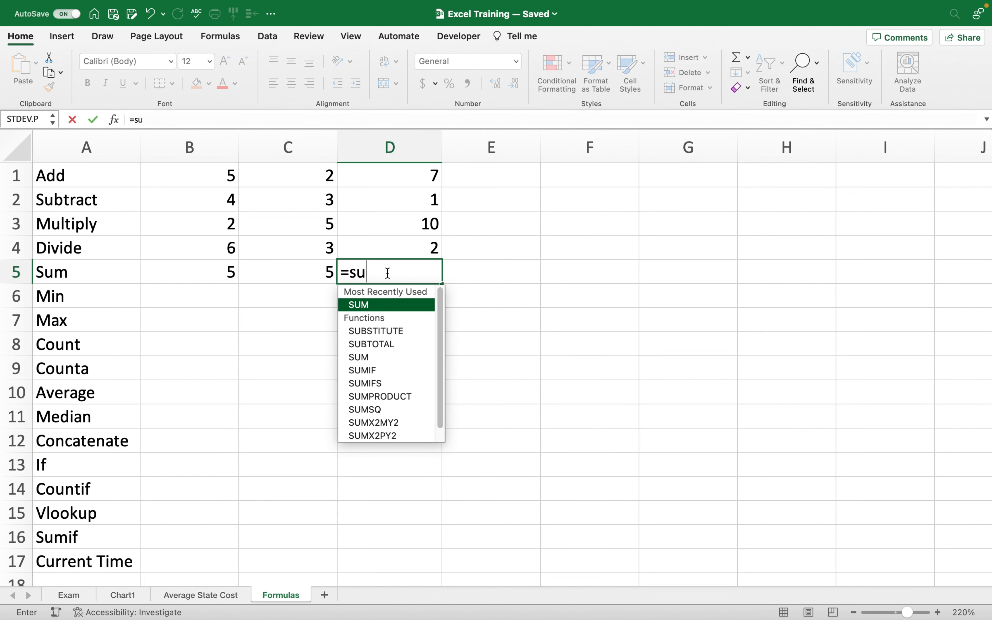
pyautogui.write('m')
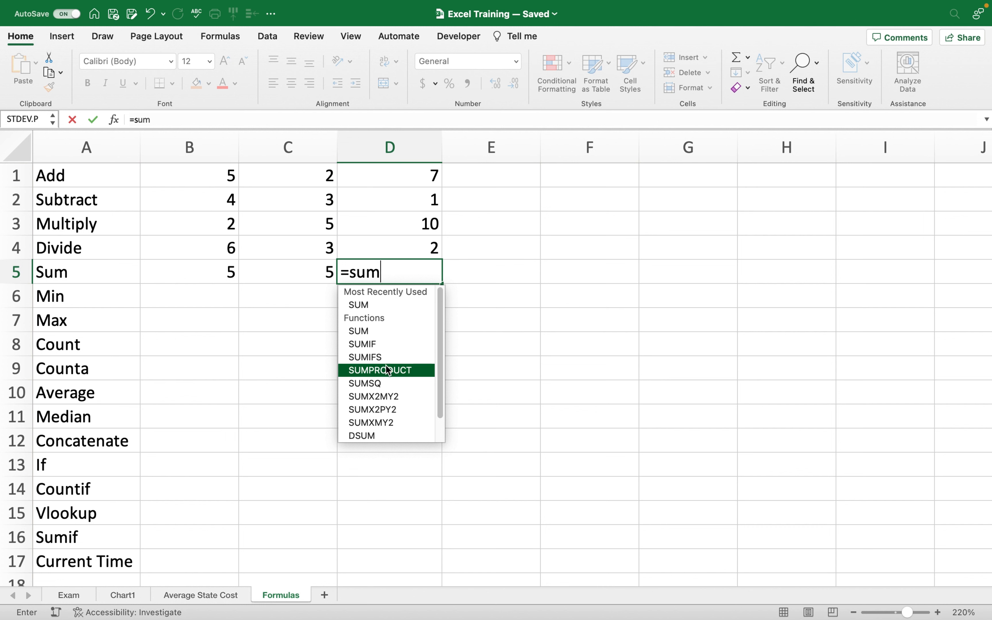
# Rewrite D5 as =SUM(B5,C5), still showing 10.
pyautogui.doubleClick(386, 305)
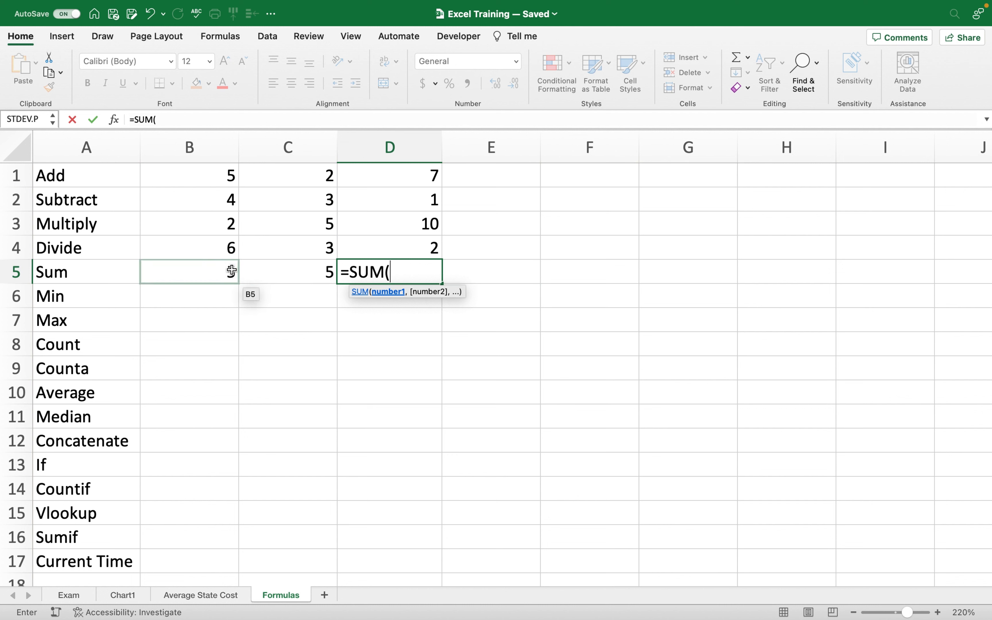
pyautogui.click(224, 268)
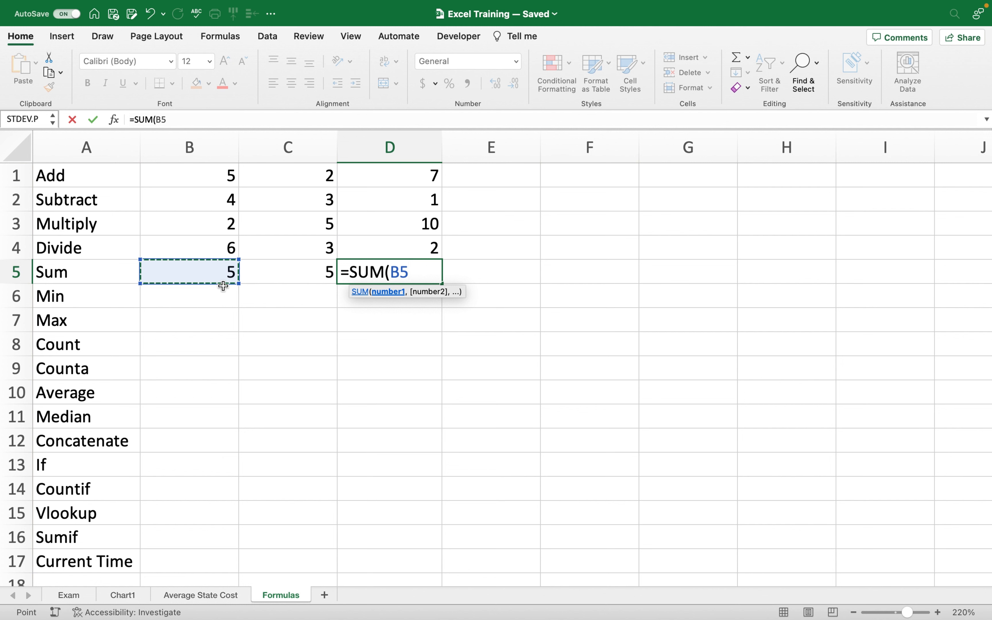
pyautogui.write(',')
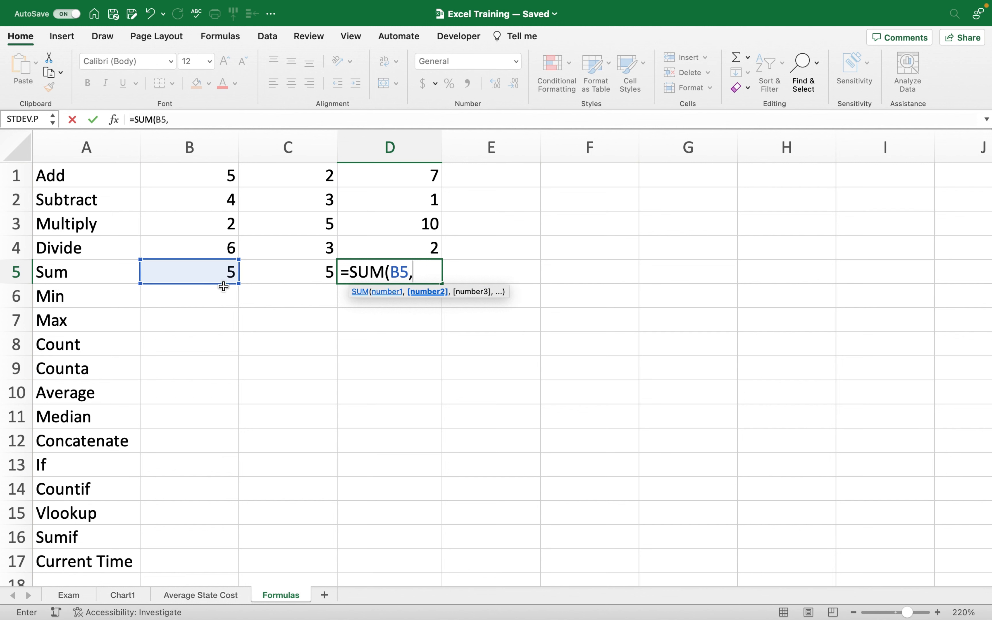
pyautogui.click(287, 275)
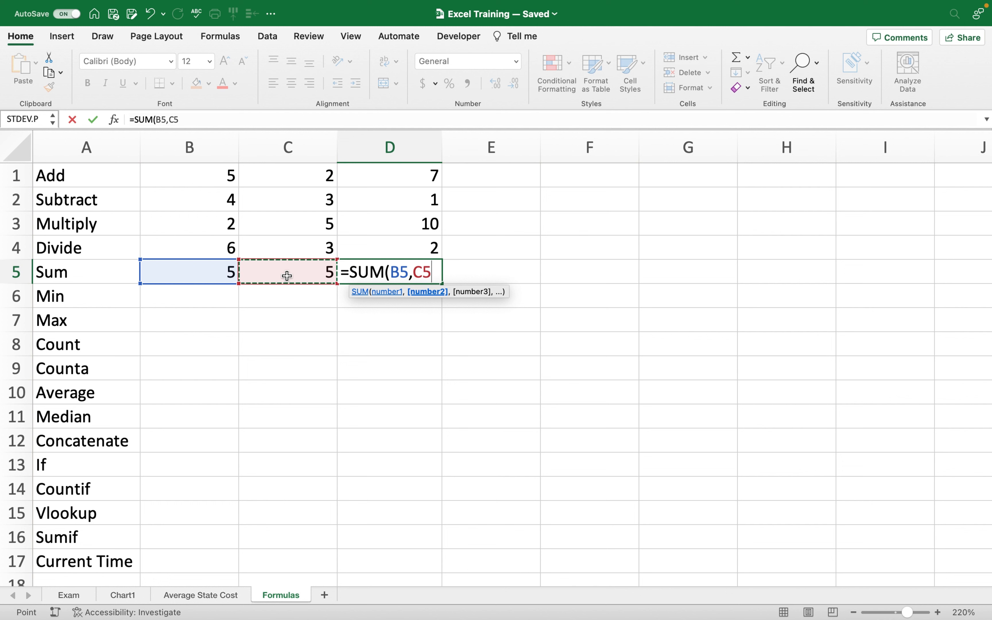
pyautogui.write(')')
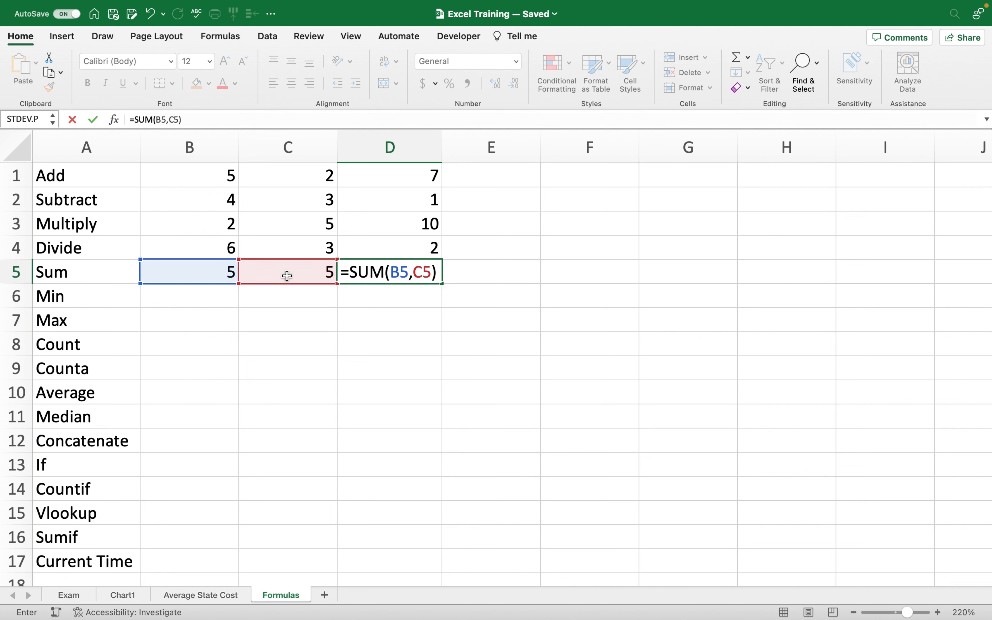
pyautogui.press('Return')
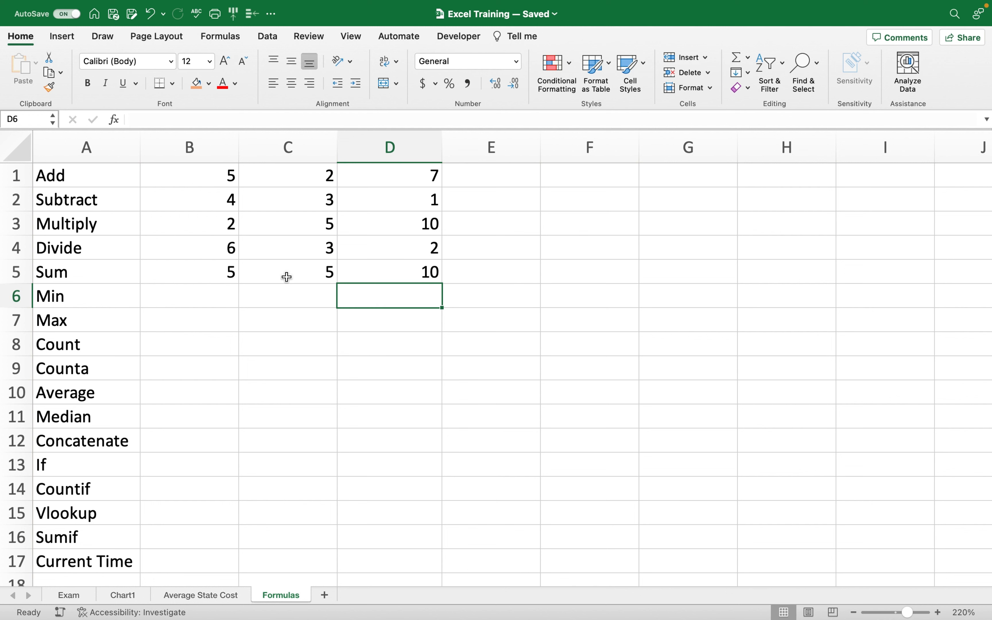
pyautogui.click(416, 277)
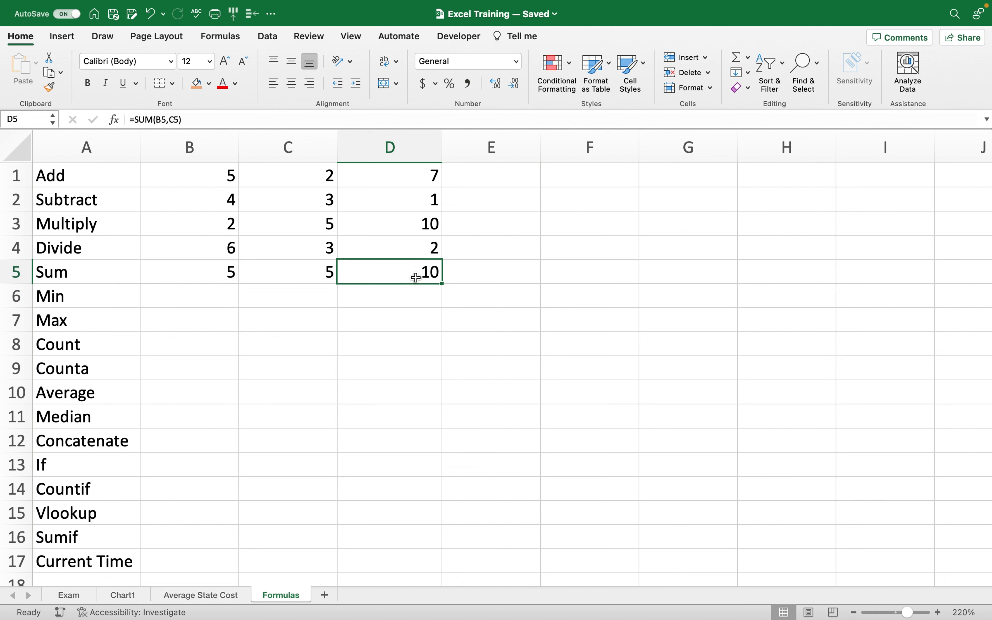
# Enter =SUM(B5:C5) in D5 by dragging across B5 and C5.
pyautogui.write('=')
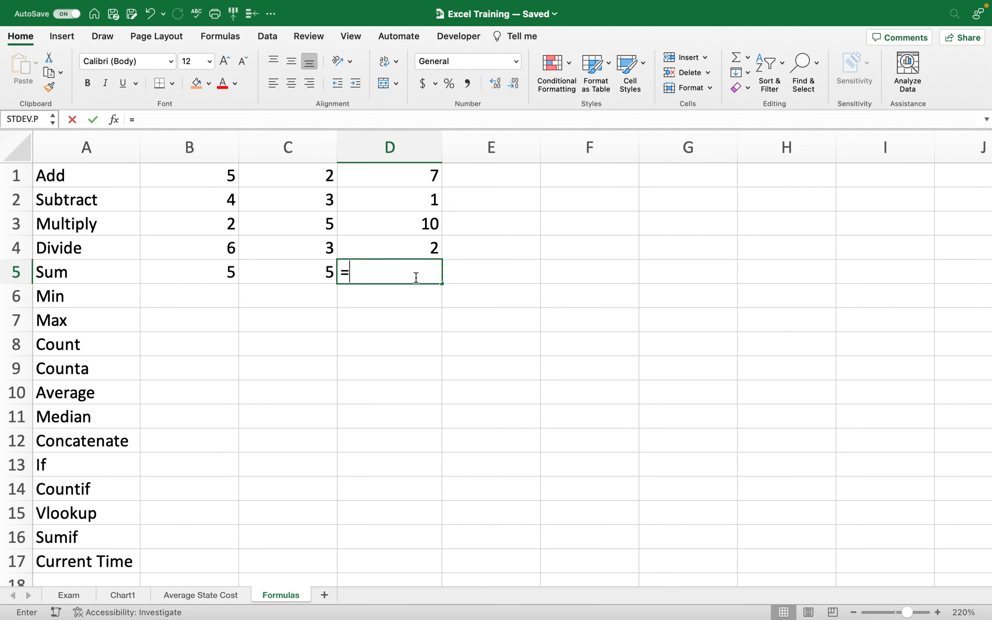
pyautogui.write('sum')
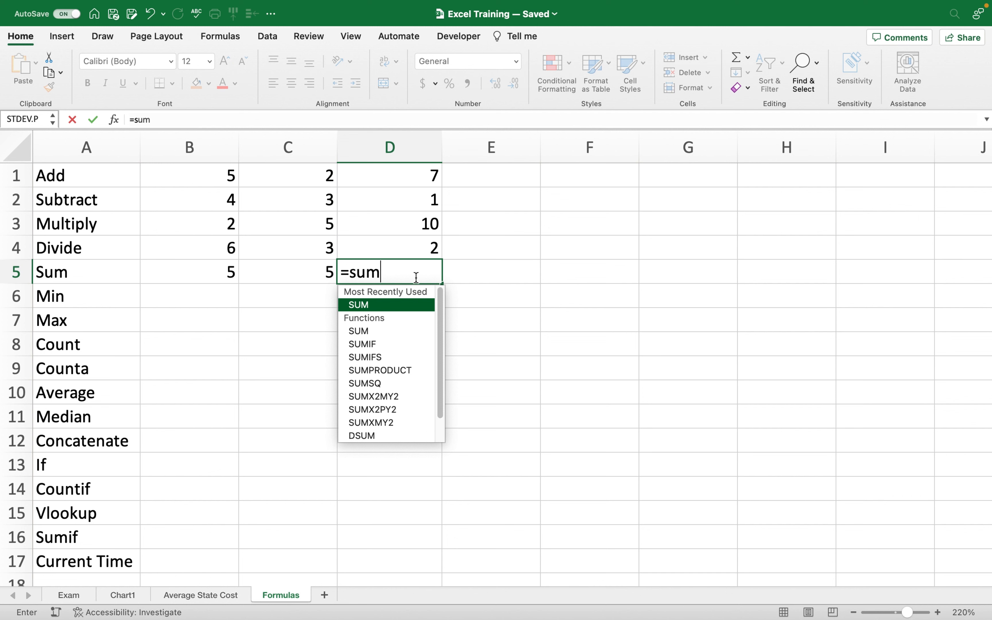
pyautogui.doubleClick(421, 306)
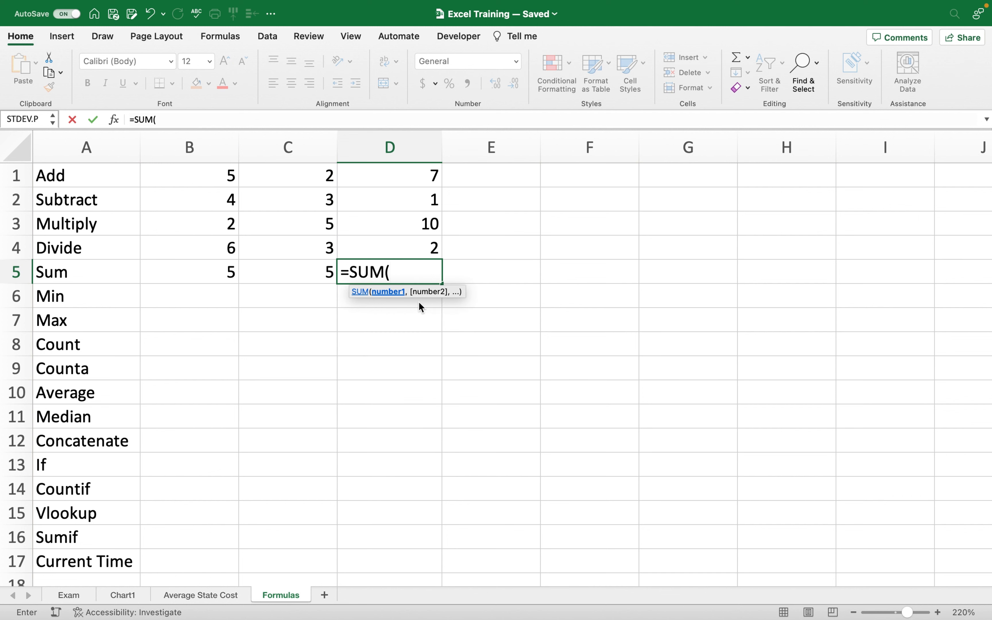
pyautogui.click(206, 270)
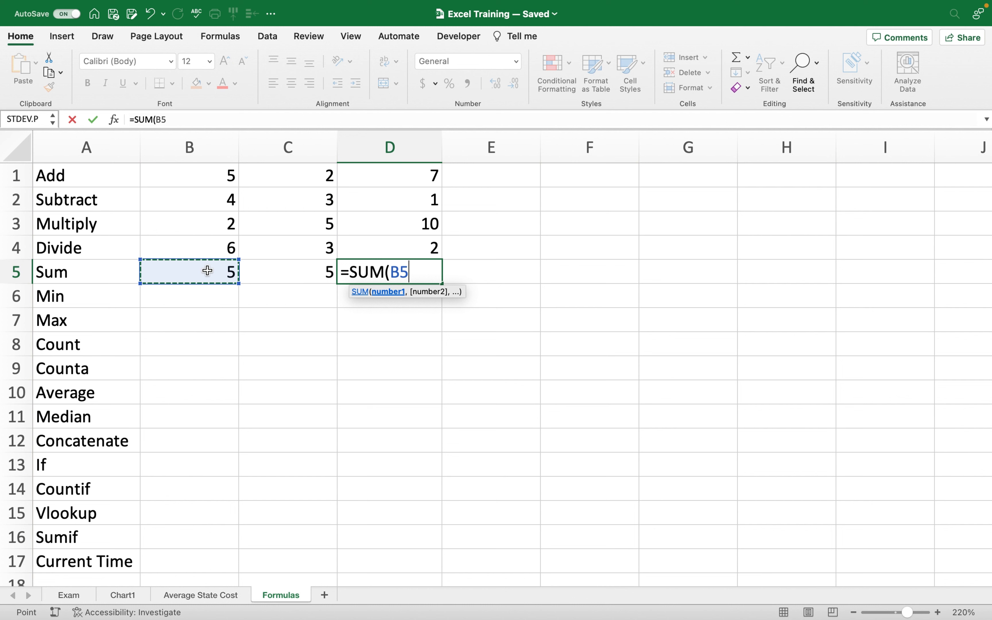
pyautogui.moveTo(230, 272); pyautogui.dragTo(252, 275)
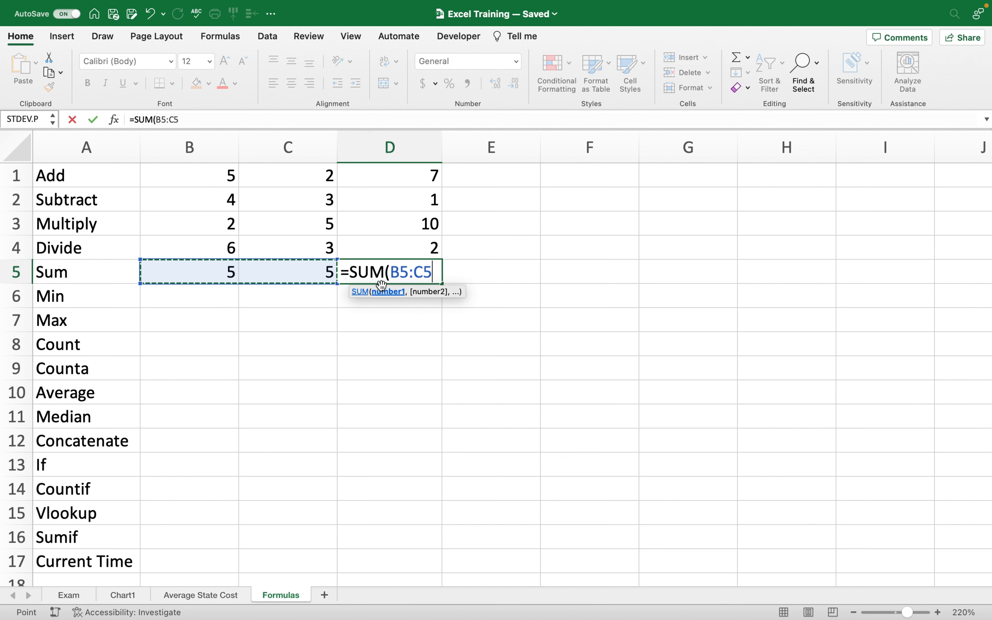
pyautogui.write(')')
pyautogui.press('Return')
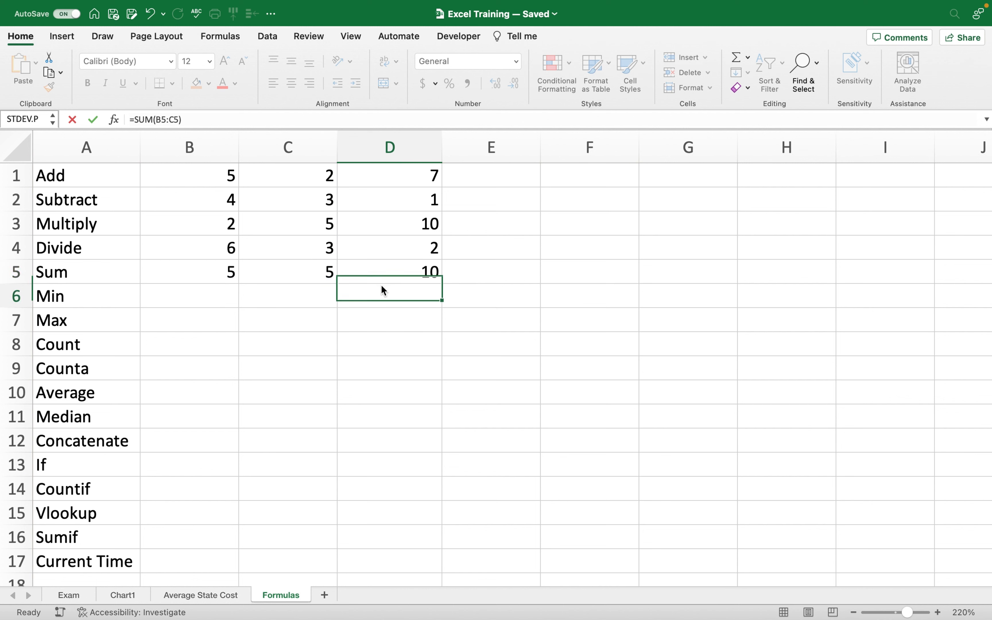
# Re-enter the SUM over B5:C5 in D5 and verify it still totals 10.
pyautogui.click(424, 270)
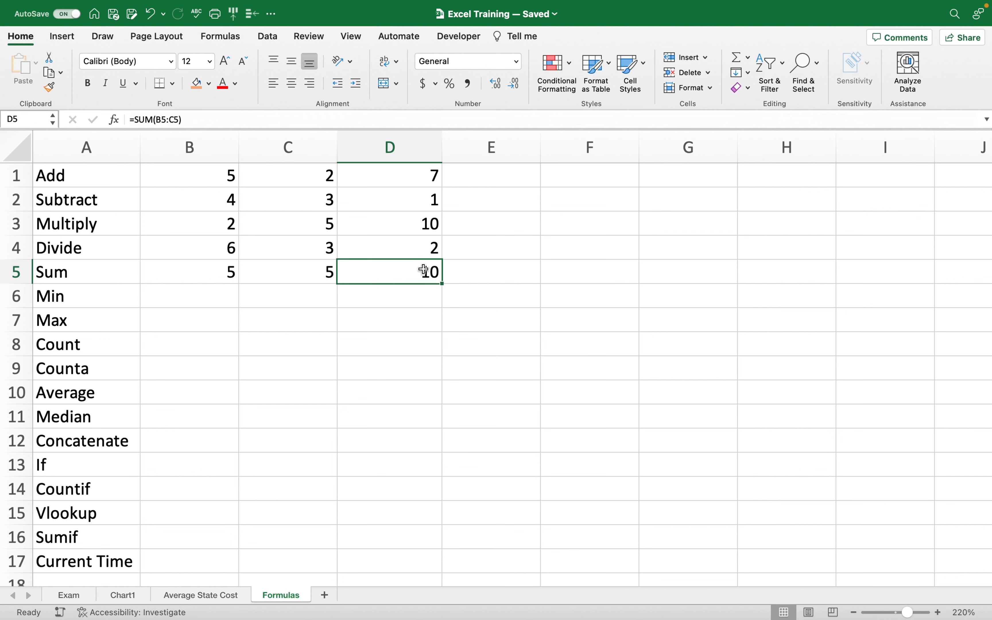
pyautogui.write('=')
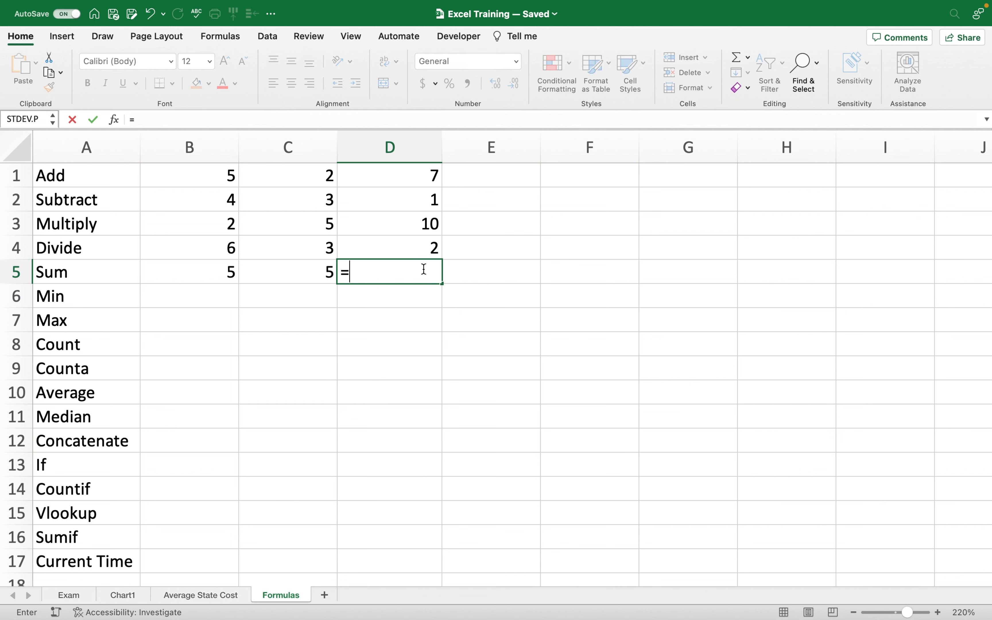
pyautogui.write('sum')
pyautogui.doubleClick(382, 306)
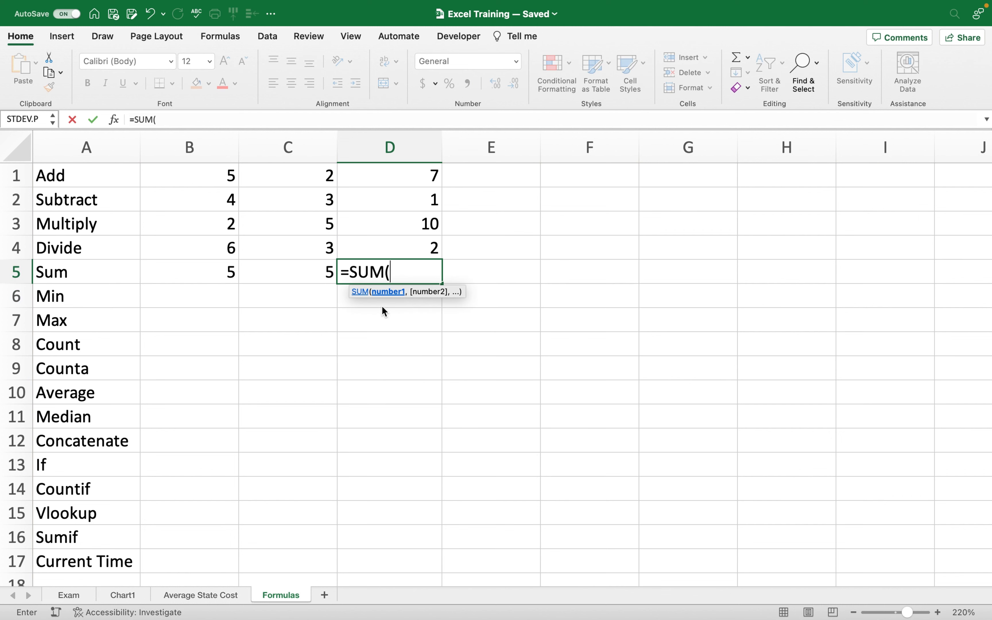
pyautogui.moveTo(204, 278); pyautogui.dragTo(304, 277)
pyautogui.press('Return')
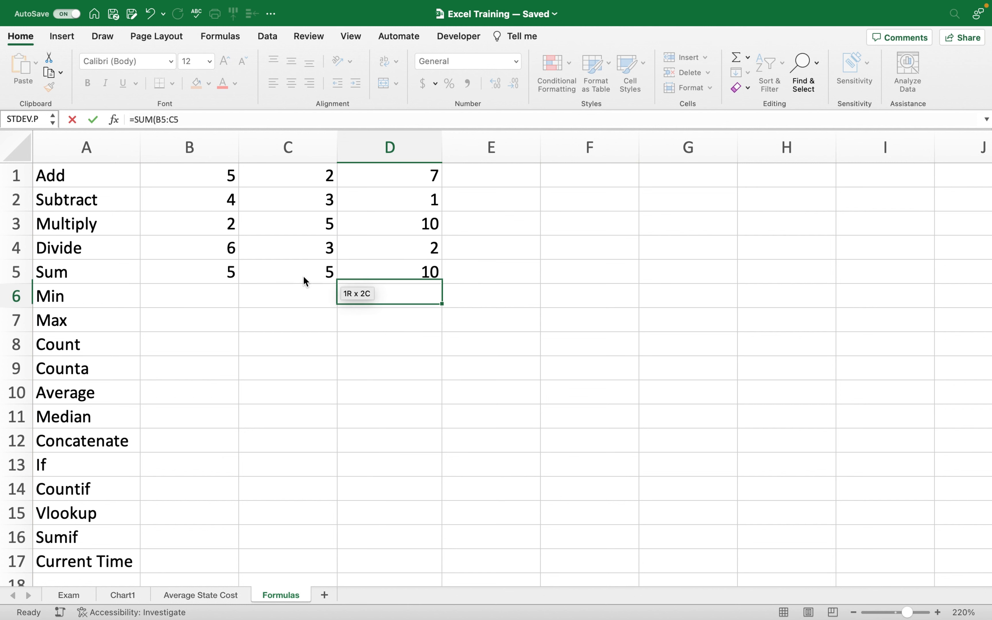
pyautogui.click(427, 274)
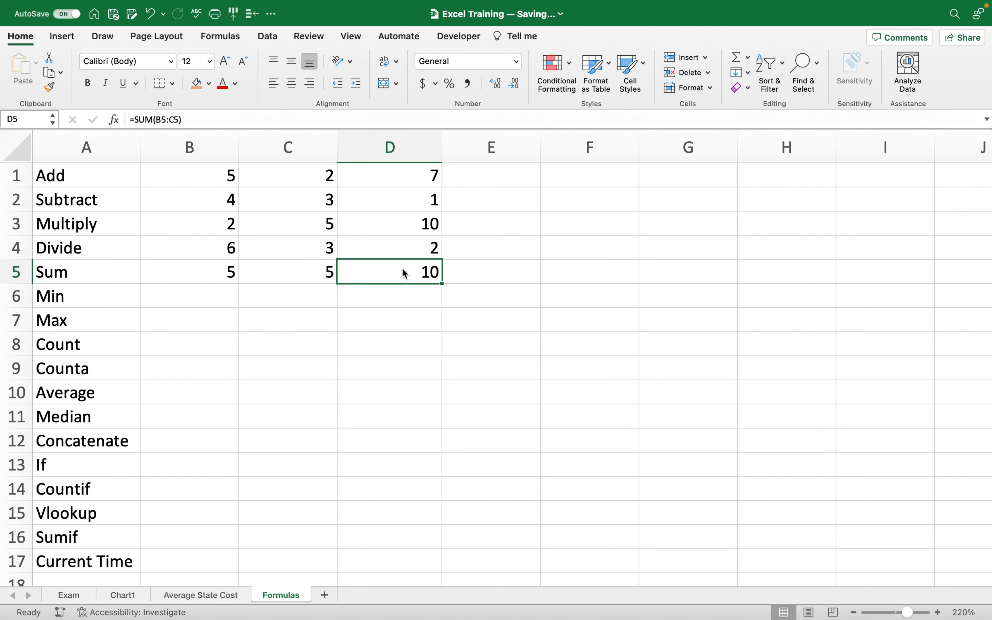
# Enter =MIN(B1:D5) in B6 beside Min, showing 1.
pyautogui.click(171, 295)
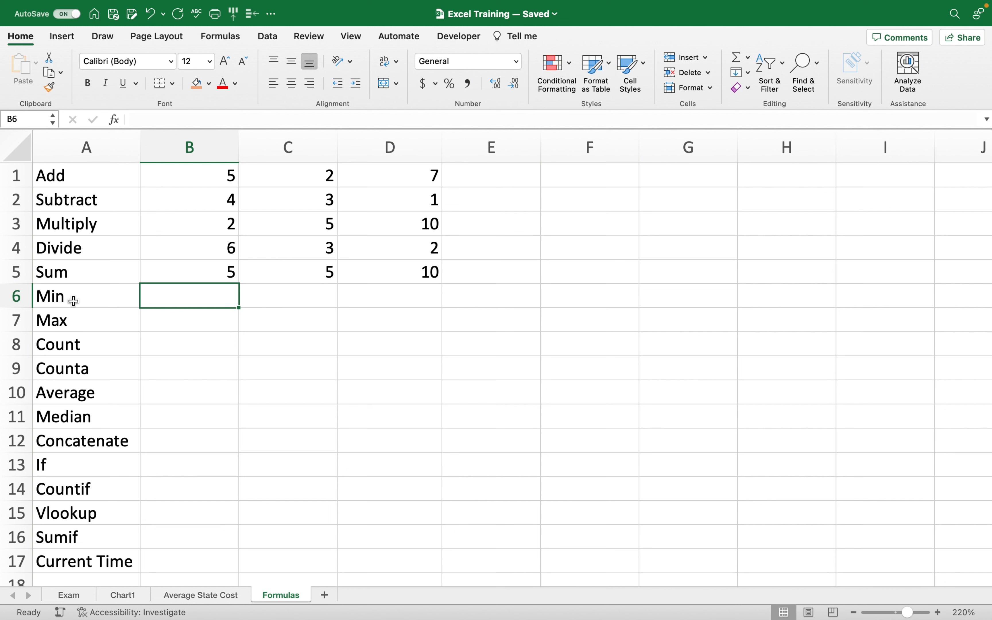
pyautogui.write('=')
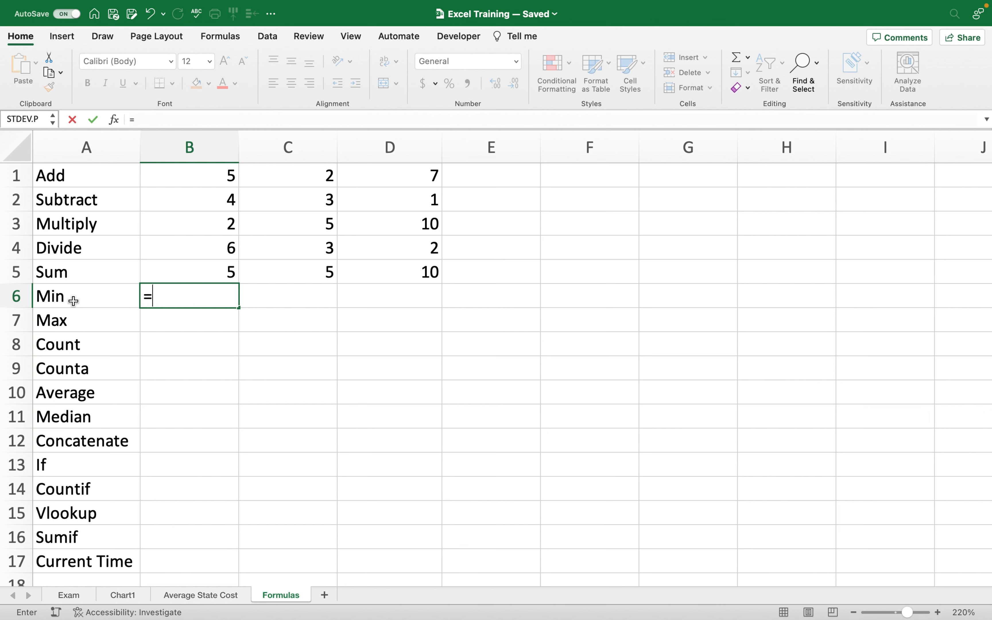
pyautogui.write('min')
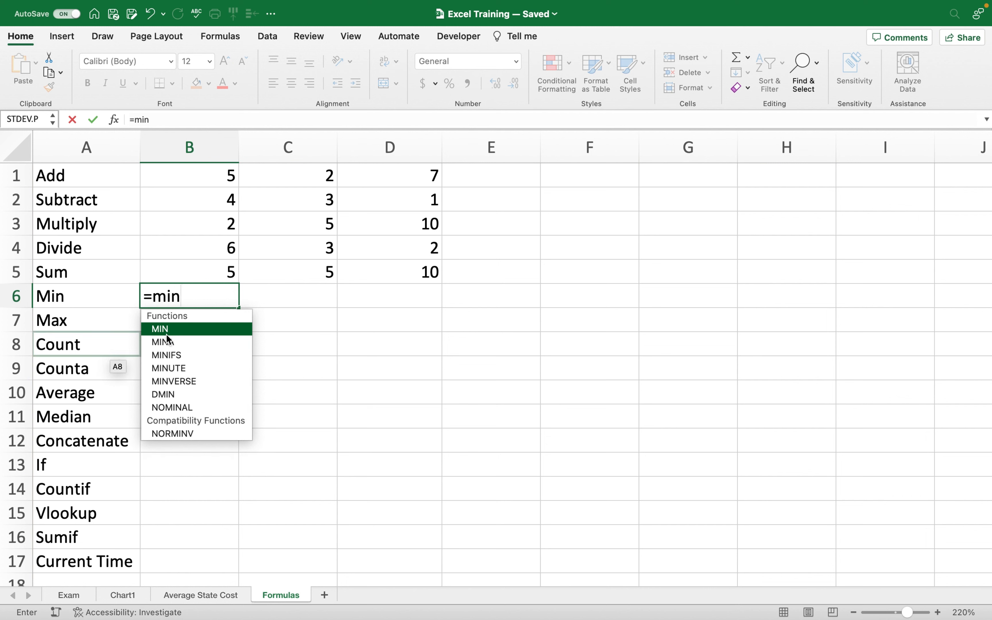
pyautogui.doubleClick(181, 331)
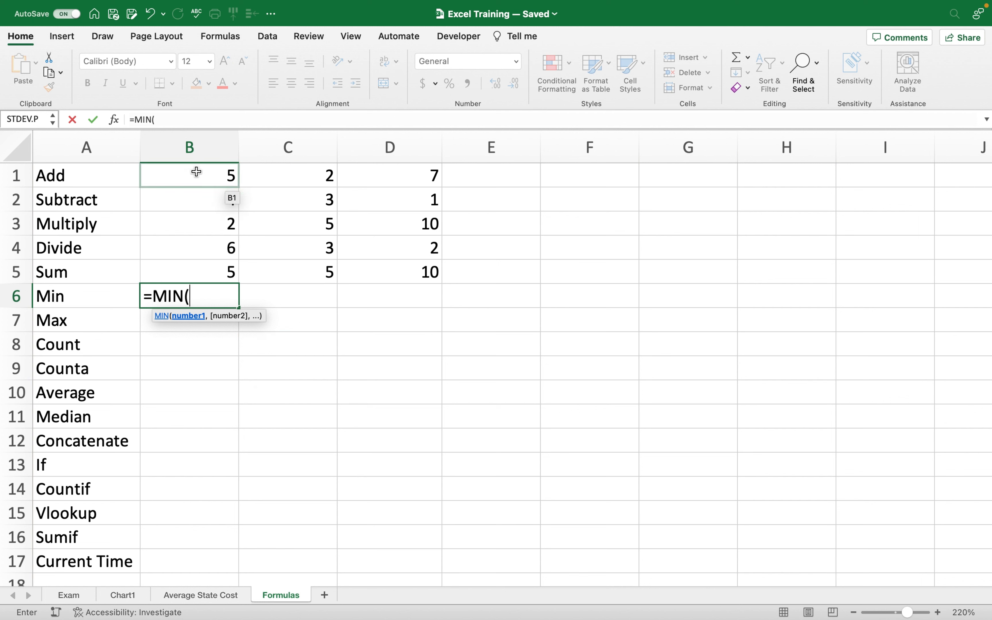
pyautogui.moveTo(196, 171); pyautogui.dragTo(382, 275)
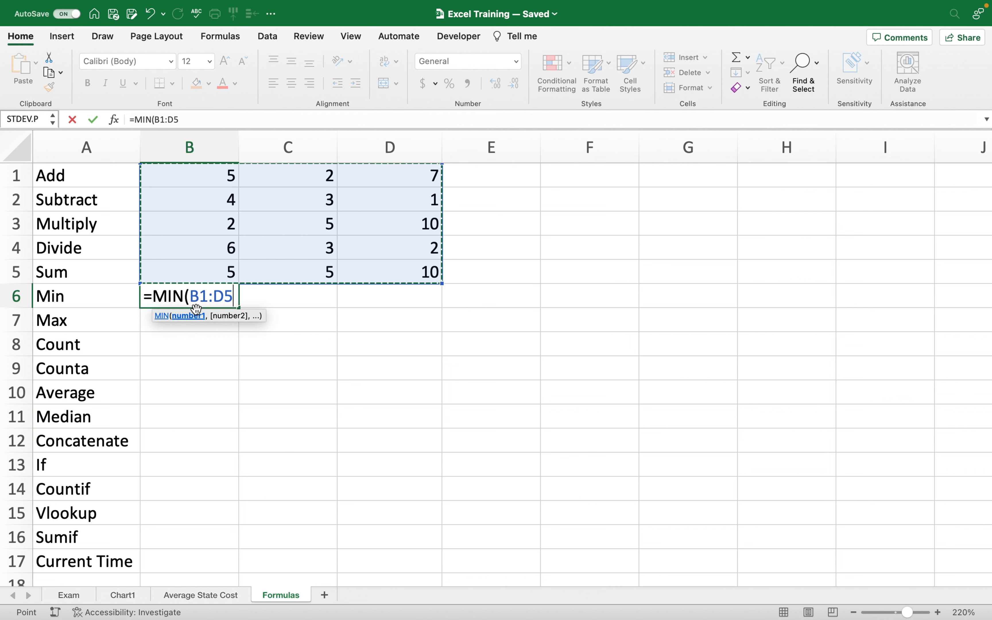
pyautogui.write(')')
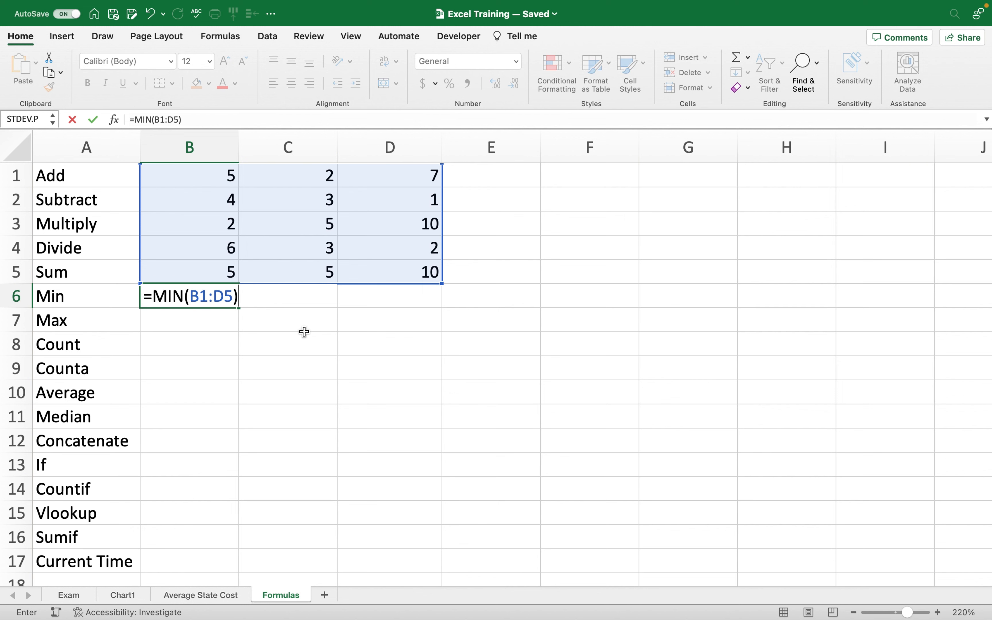
pyautogui.press('Return')
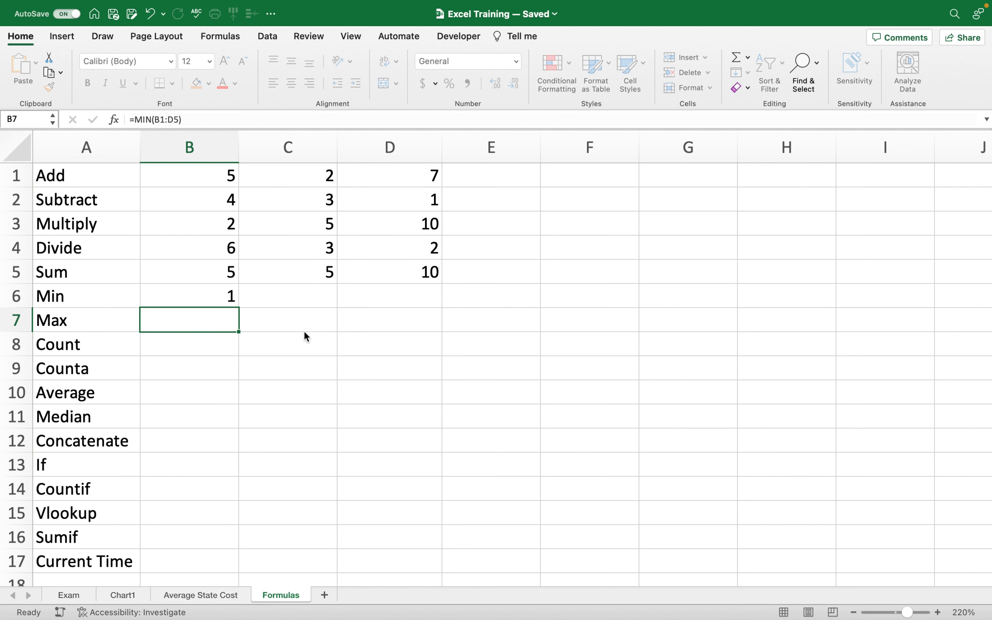
pyautogui.click(433, 205)
# Overwrite D2 with the plain value 4, so B6's minimum becomes 2.
pyautogui.write('4')
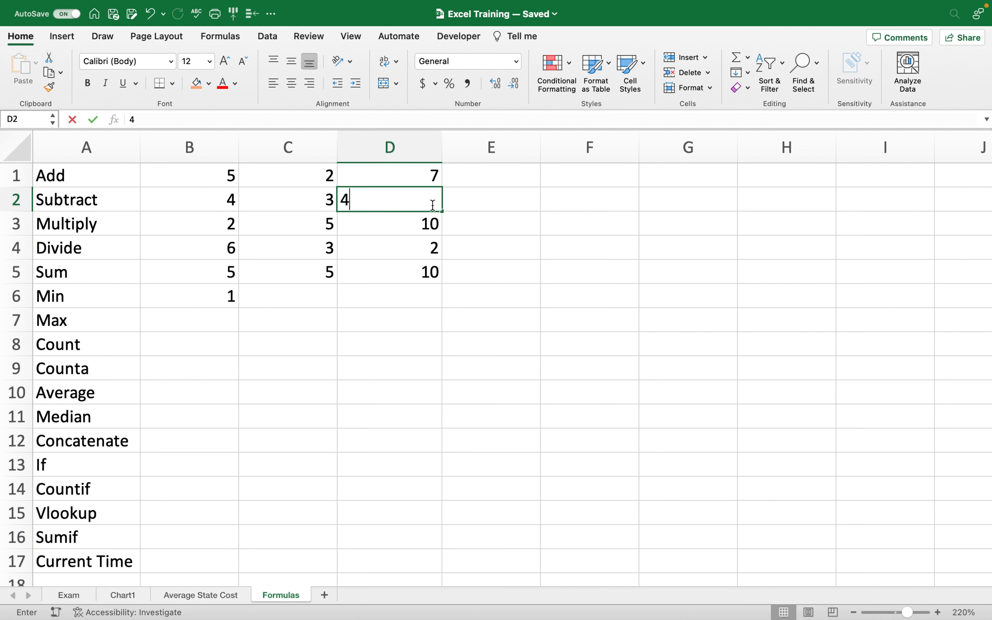
pyautogui.press('Return')
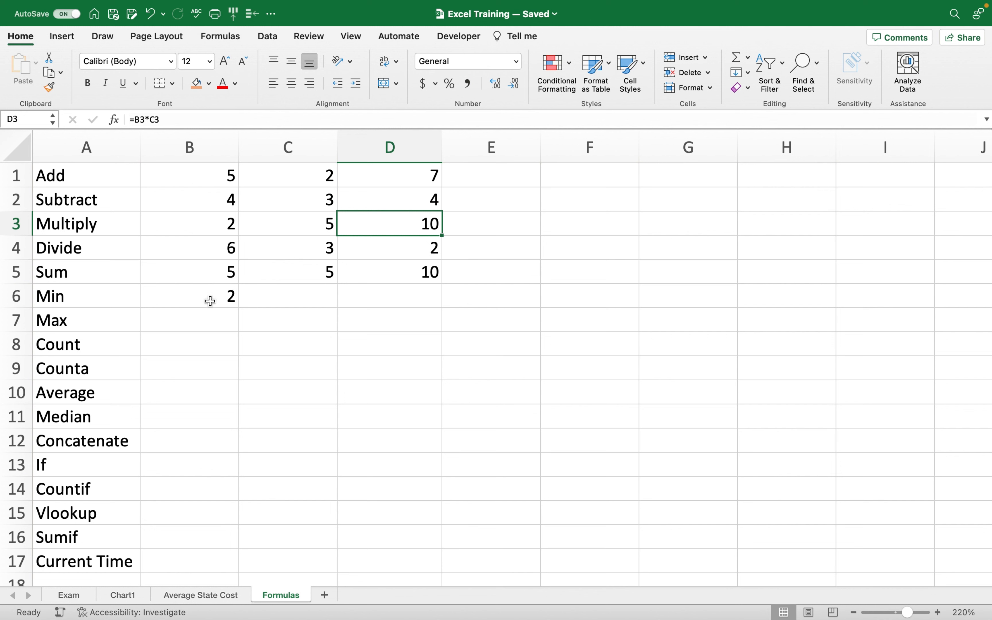
pyautogui.click(211, 318)
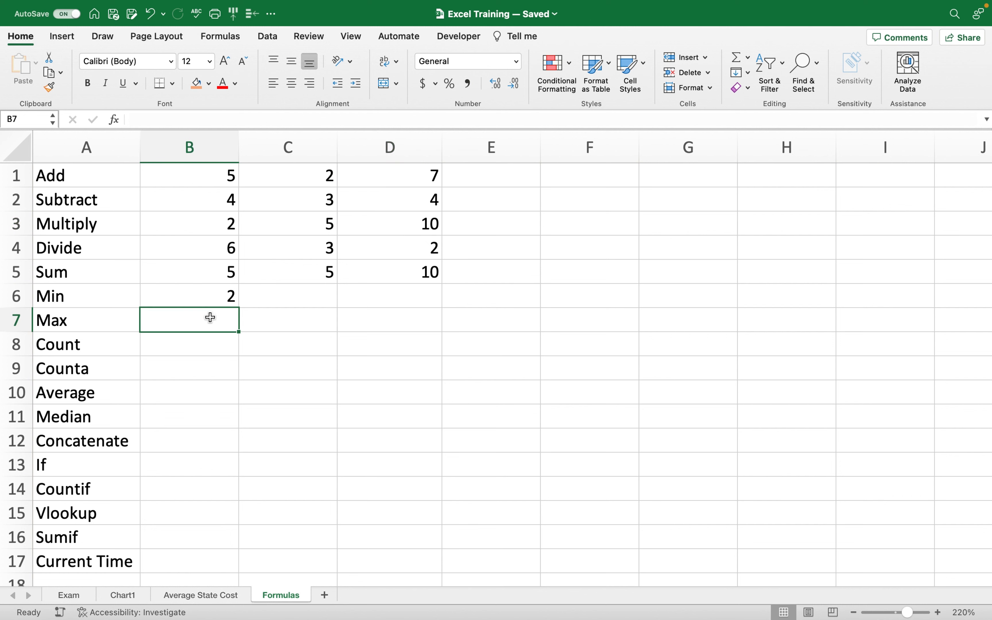
# Enter =MAX(B1:D5) in B7 beside Max, returning 10.
pyautogui.write('=')
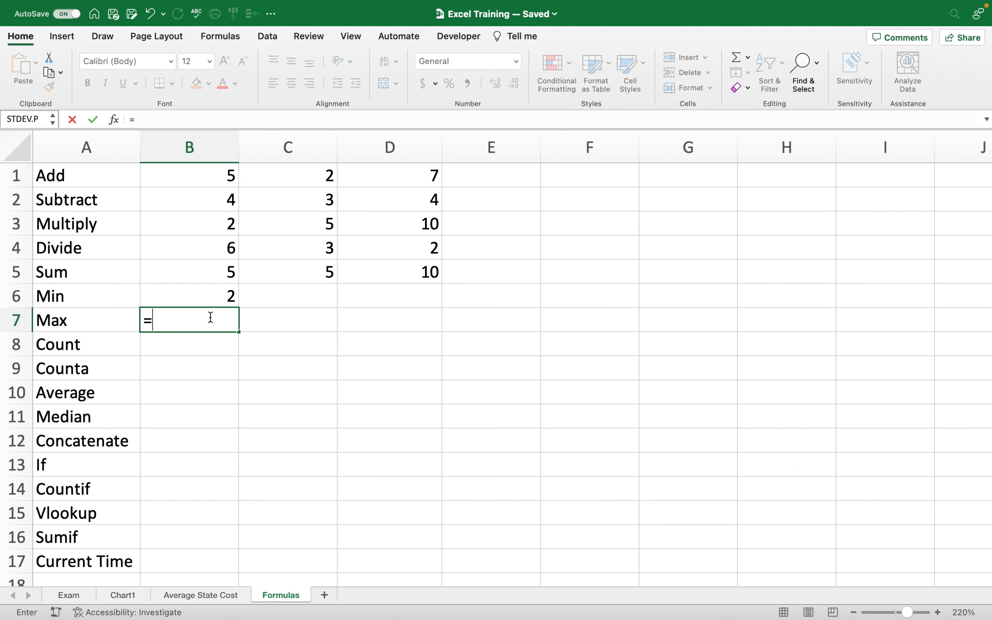
pyautogui.write('max')
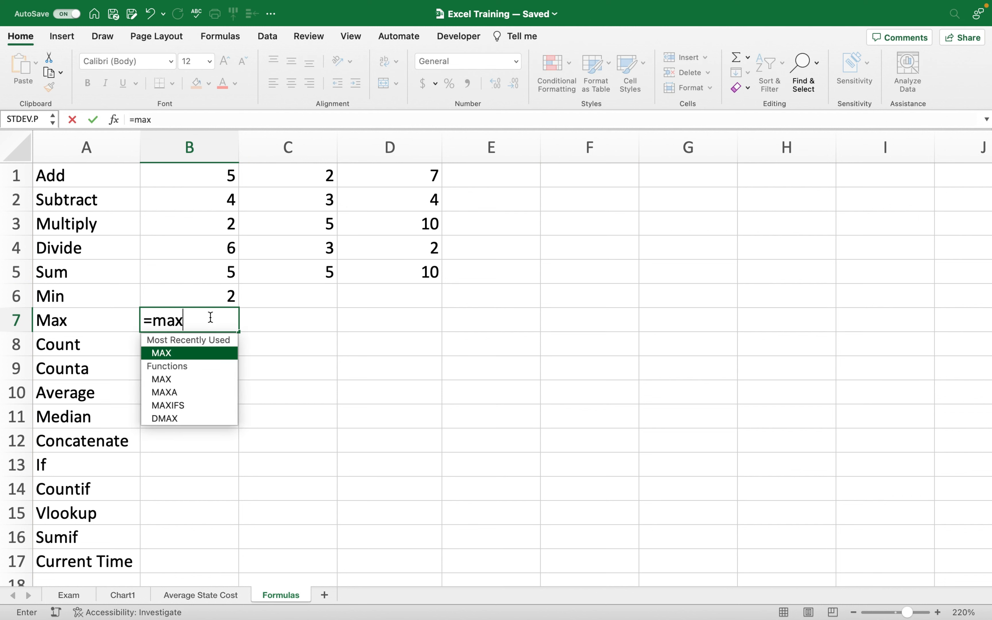
pyautogui.doubleClick(173, 352)
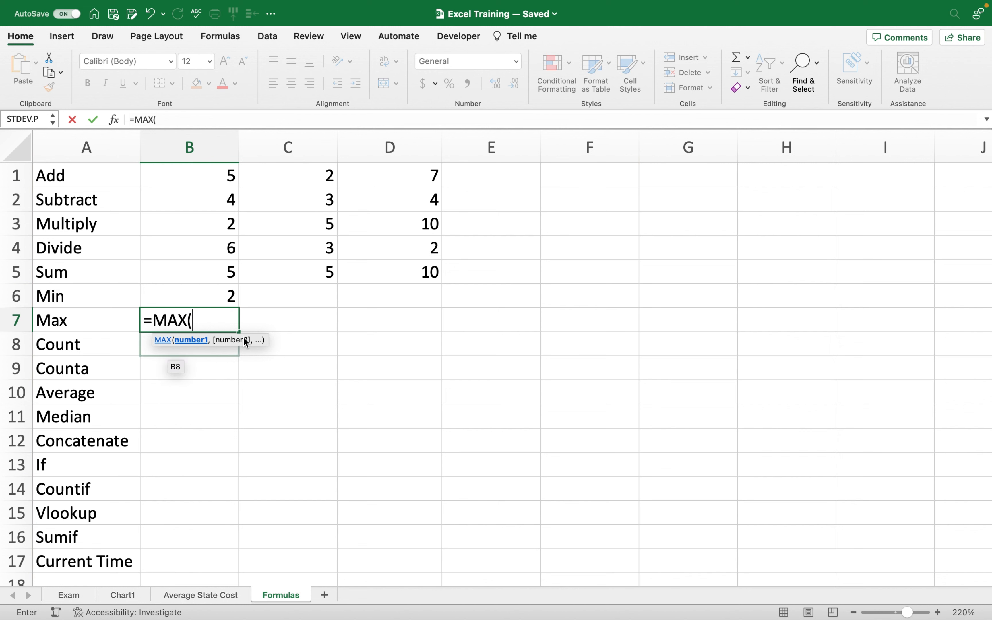
pyautogui.moveTo(207, 176); pyautogui.dragTo(413, 271)
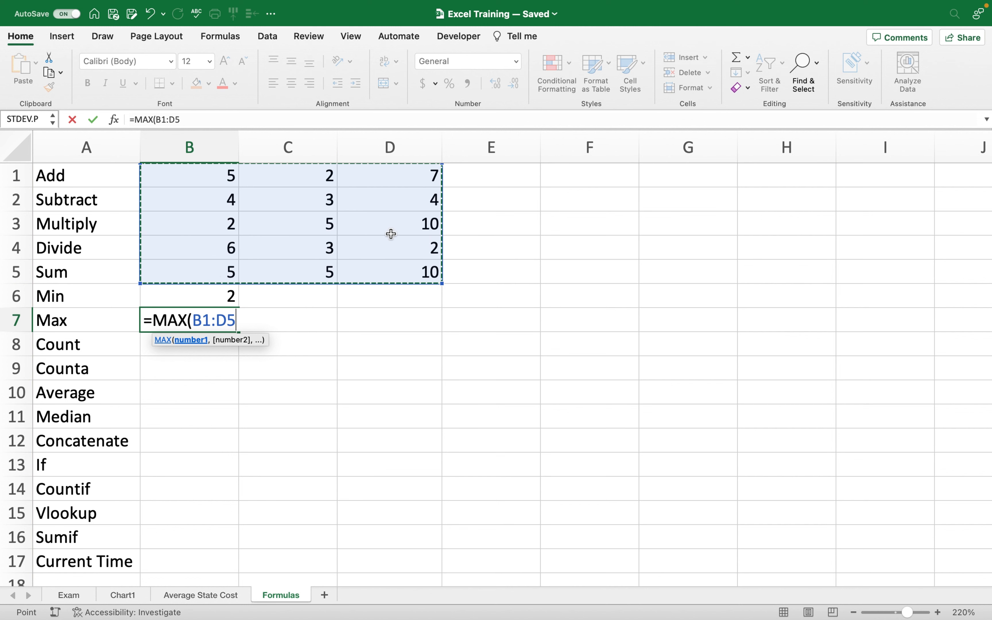
pyautogui.write(')')
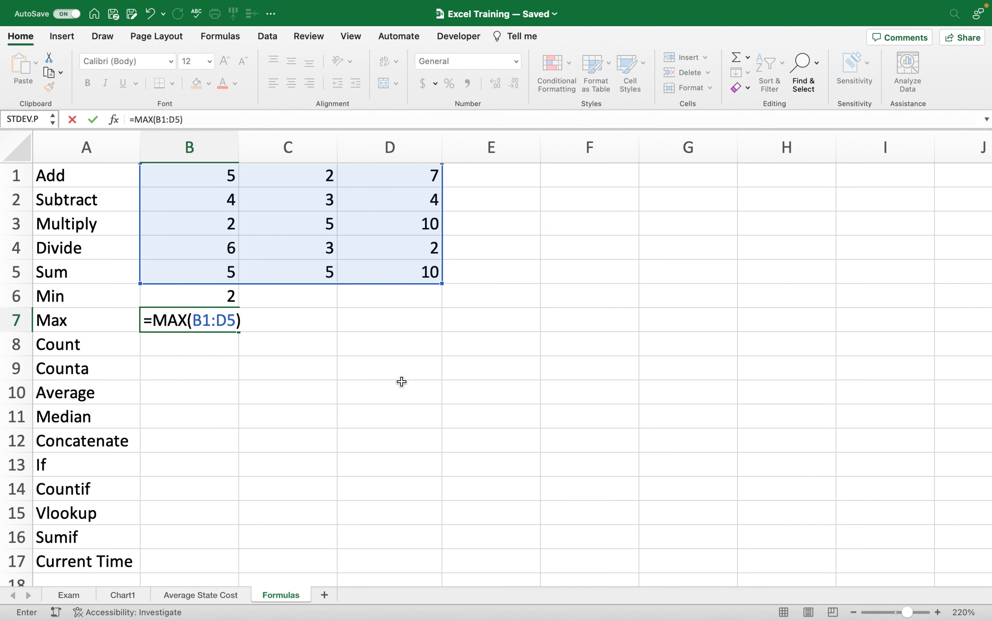
pyautogui.press('Return')
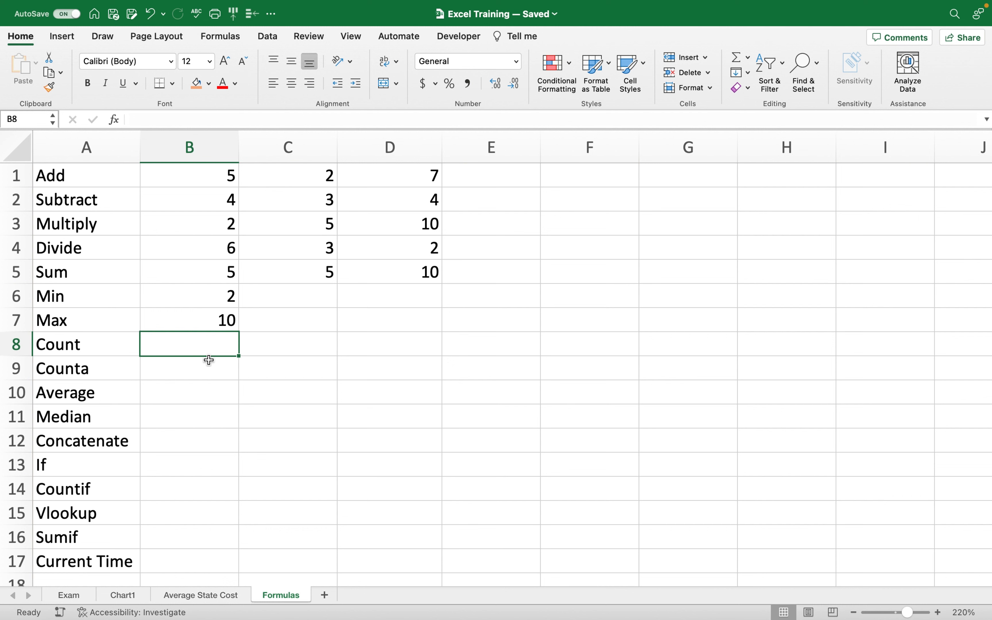
# Enter a first COUNT formula in B8 over the B1:D5 number block.
pyautogui.write('=')
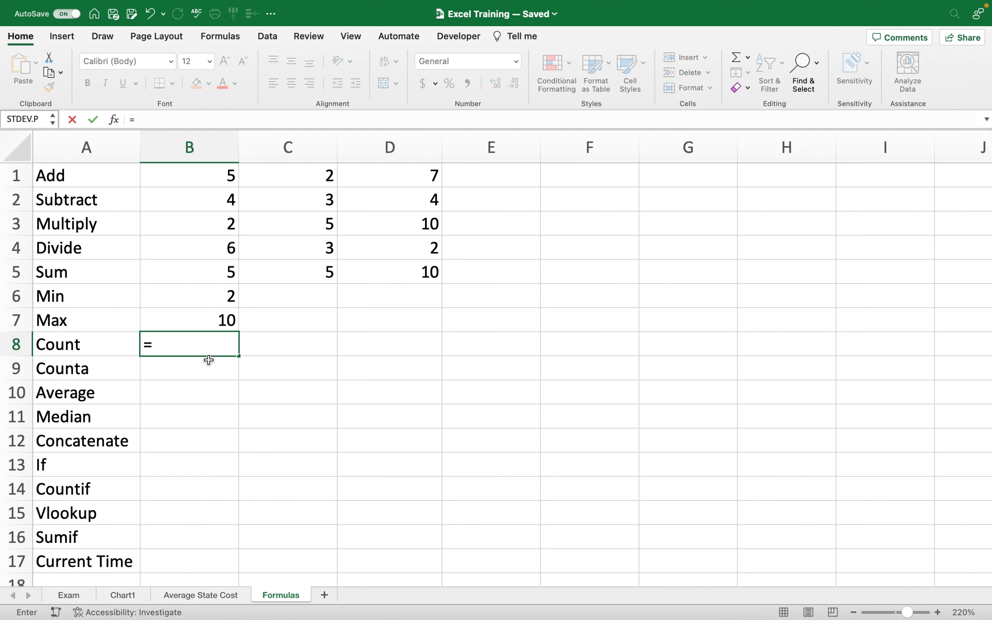
pyautogui.write('count')
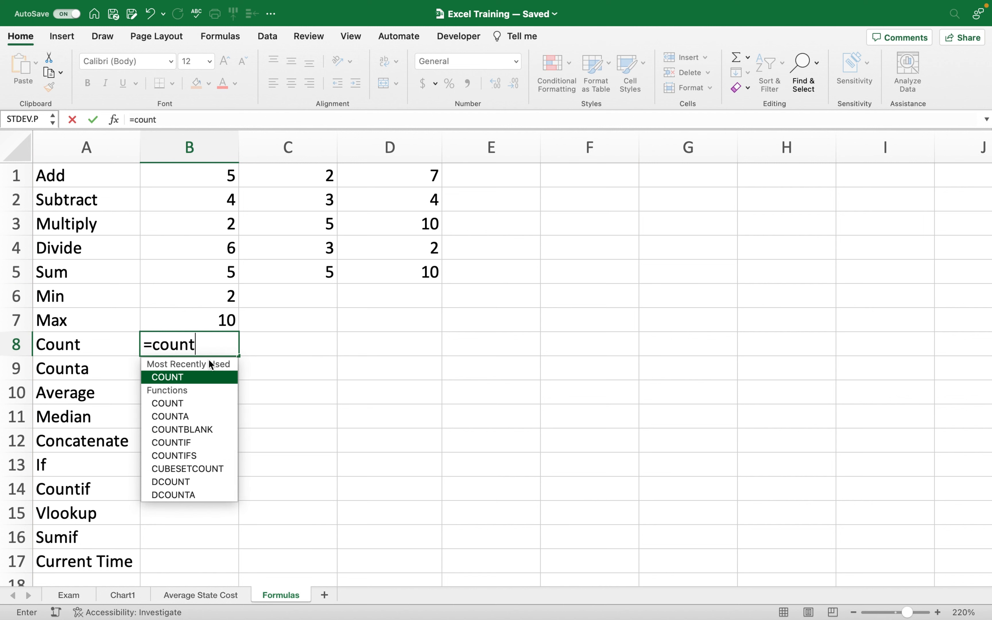
pyautogui.doubleClick(188, 379)
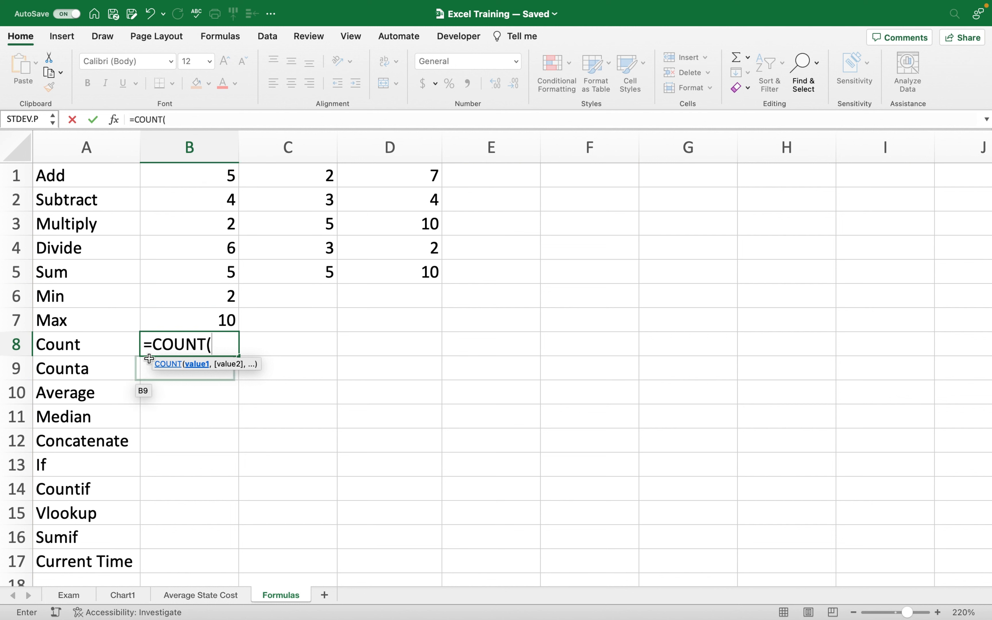
pyautogui.click(214, 180)
pyautogui.moveTo(214, 181); pyautogui.dragTo(383, 288)
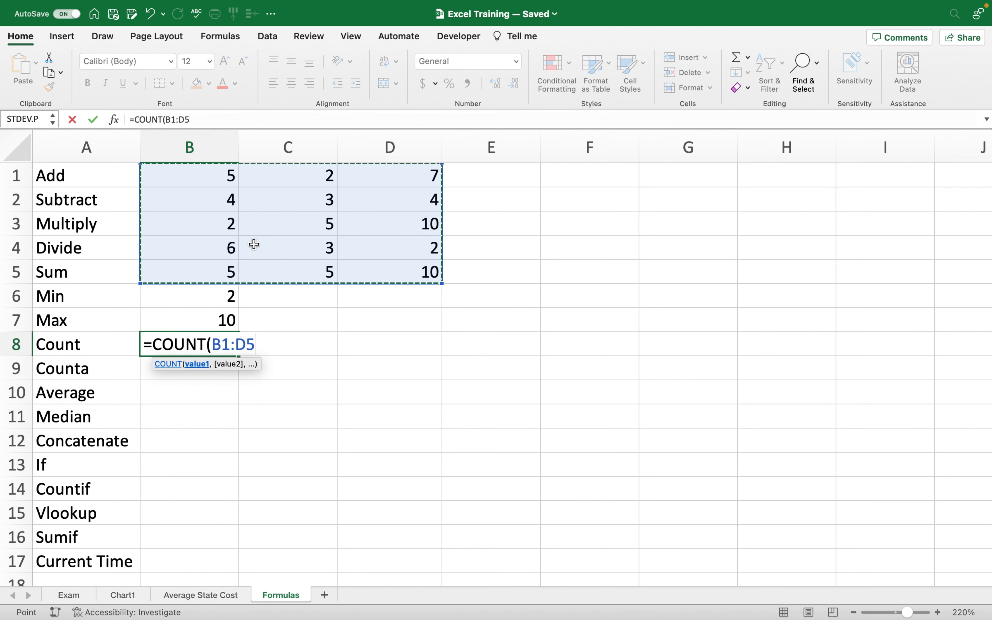
pyautogui.write(')')
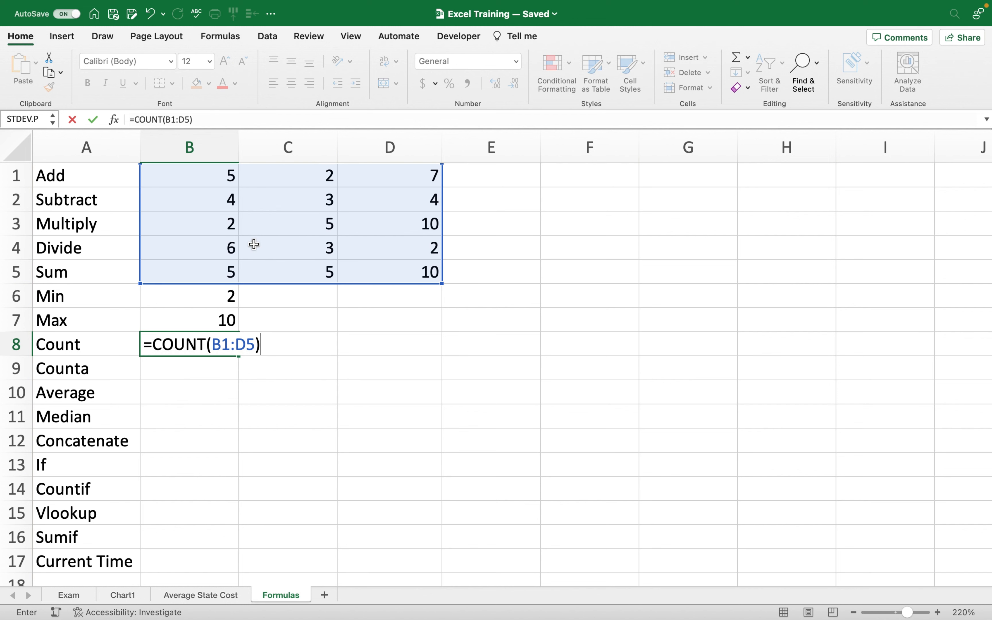
pyautogui.press('Return')
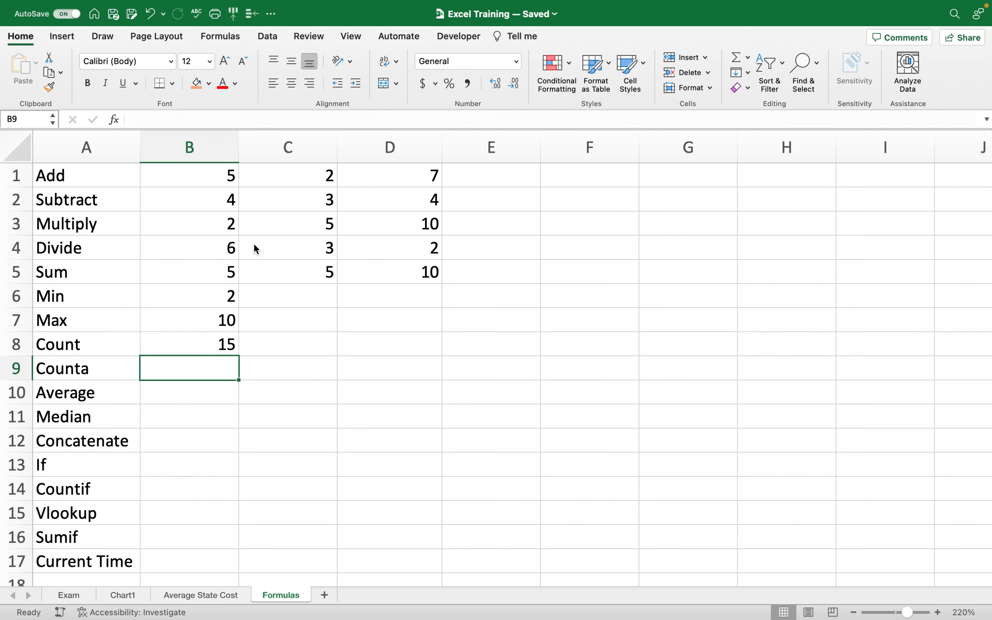
# Redo B8 as =COUNT(A1:D5), including the label column, returning 15.
pyautogui.click(230, 345)
pyautogui.write('=count')
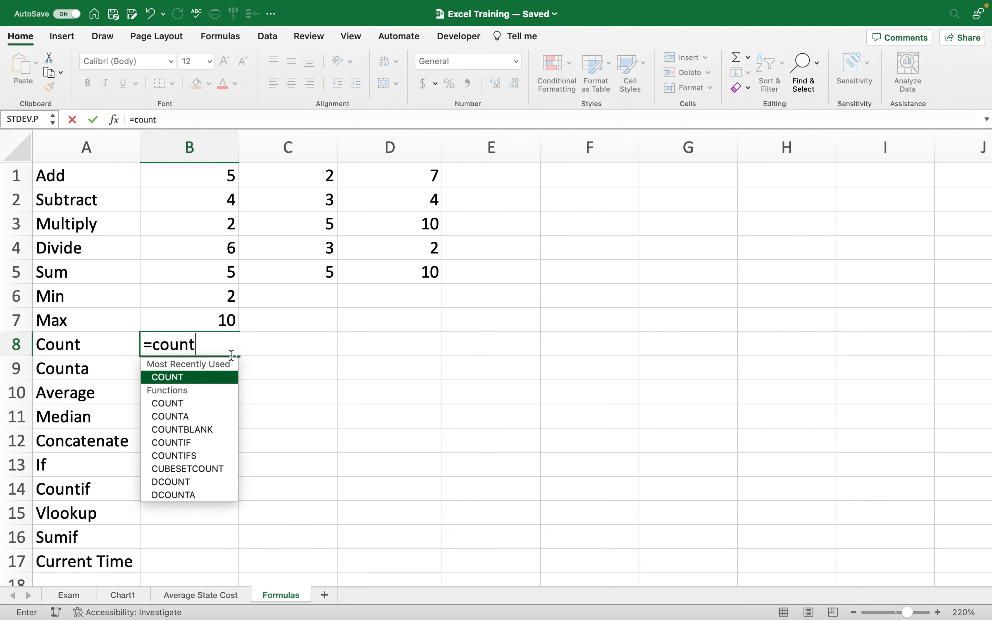
pyautogui.press('Tab')
pyautogui.moveTo(75, 176); pyautogui.dragTo(365, 271)
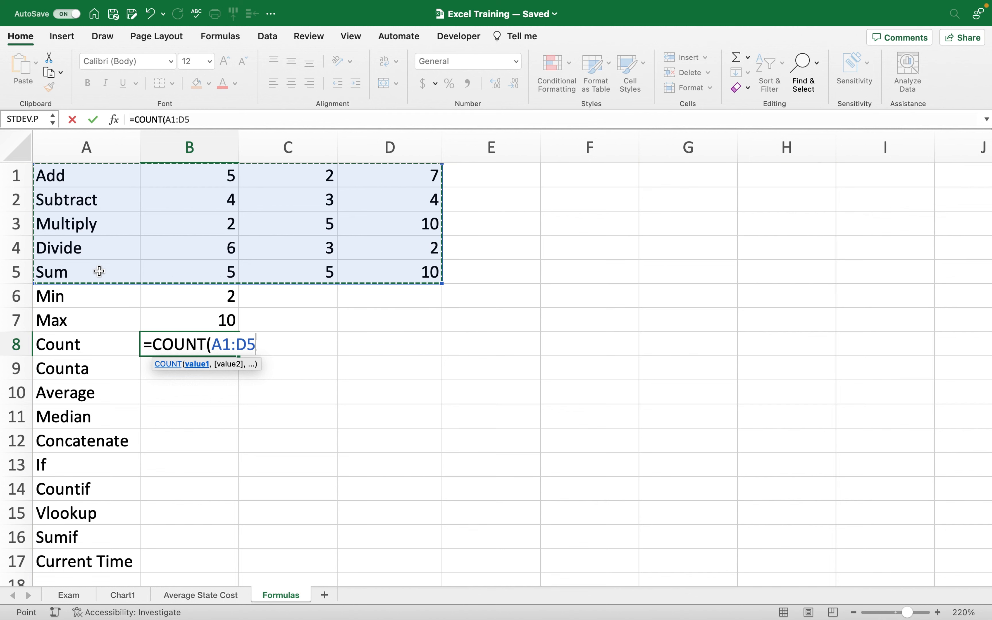
pyautogui.write(')')
pyautogui.press('Return')
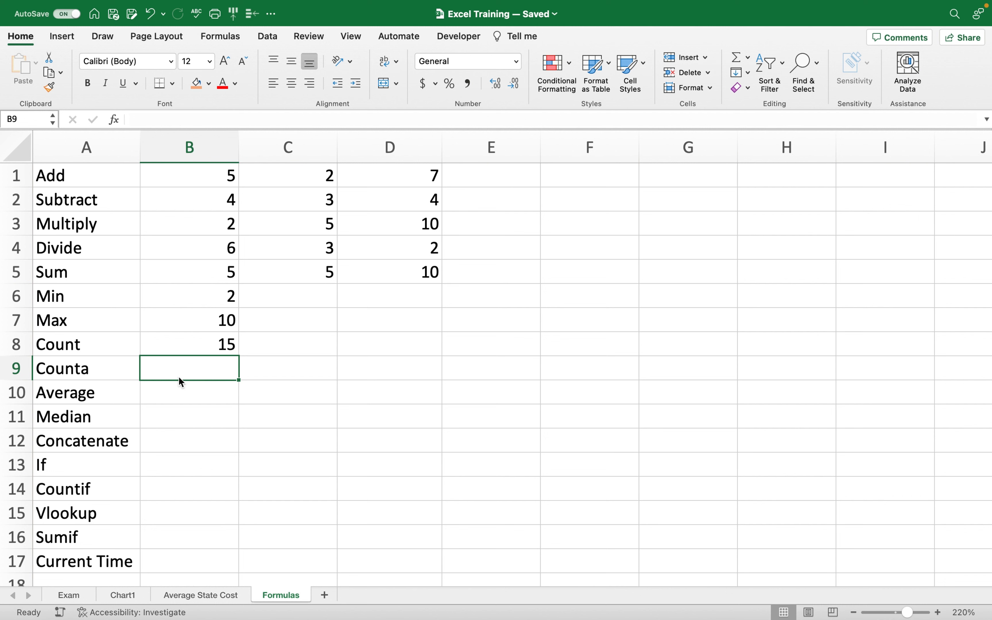
# Enter =COUNTA(A1:D5) in B9 beside Counta, returning 20 non-empty cells.
pyautogui.write('=c')
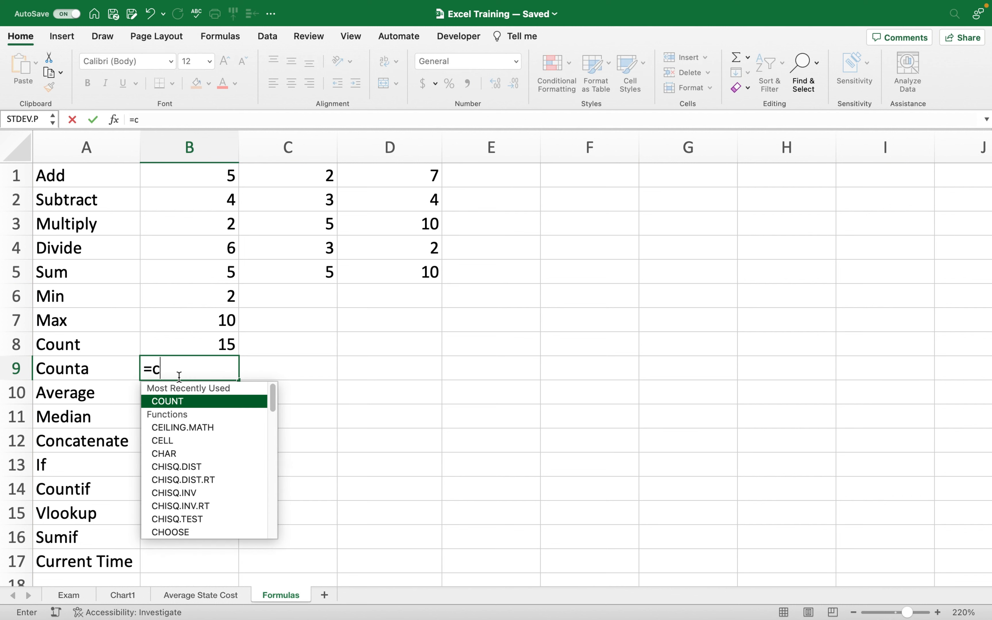
pyautogui.write('ounta')
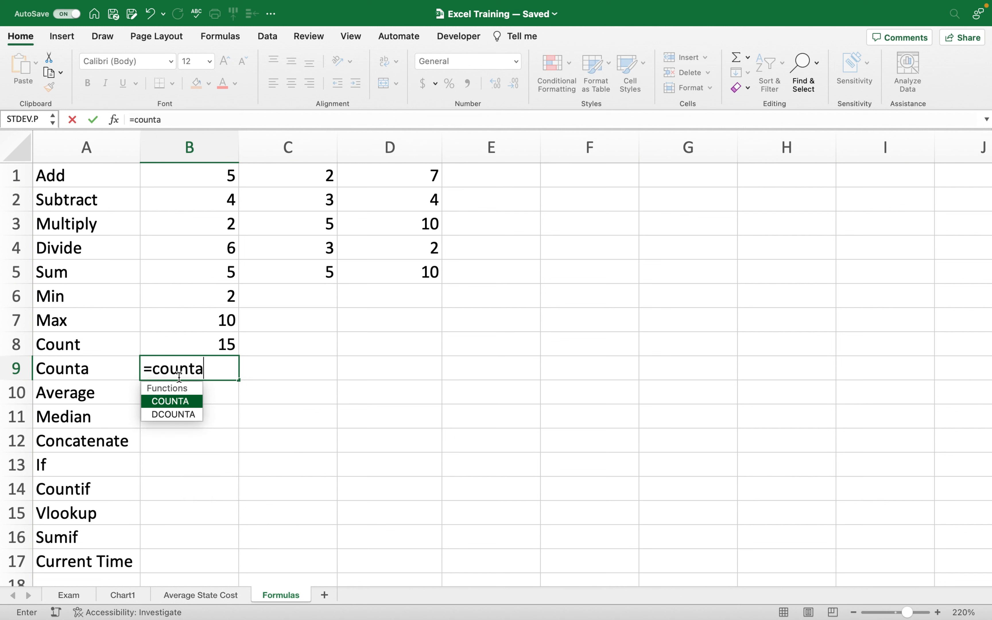
pyautogui.doubleClick(178, 400)
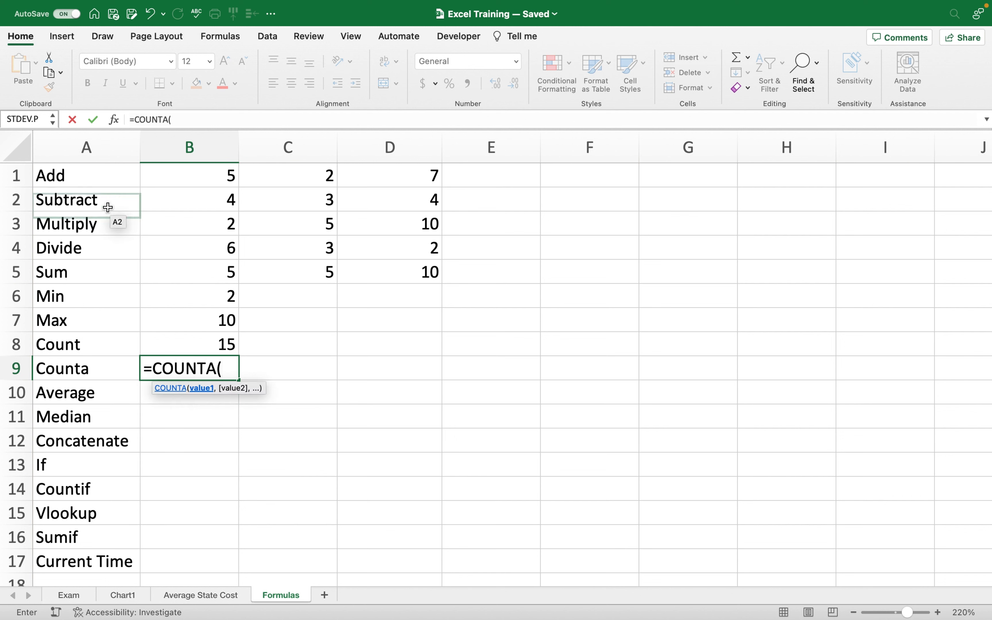
pyautogui.moveTo(84, 176); pyautogui.dragTo(384, 269)
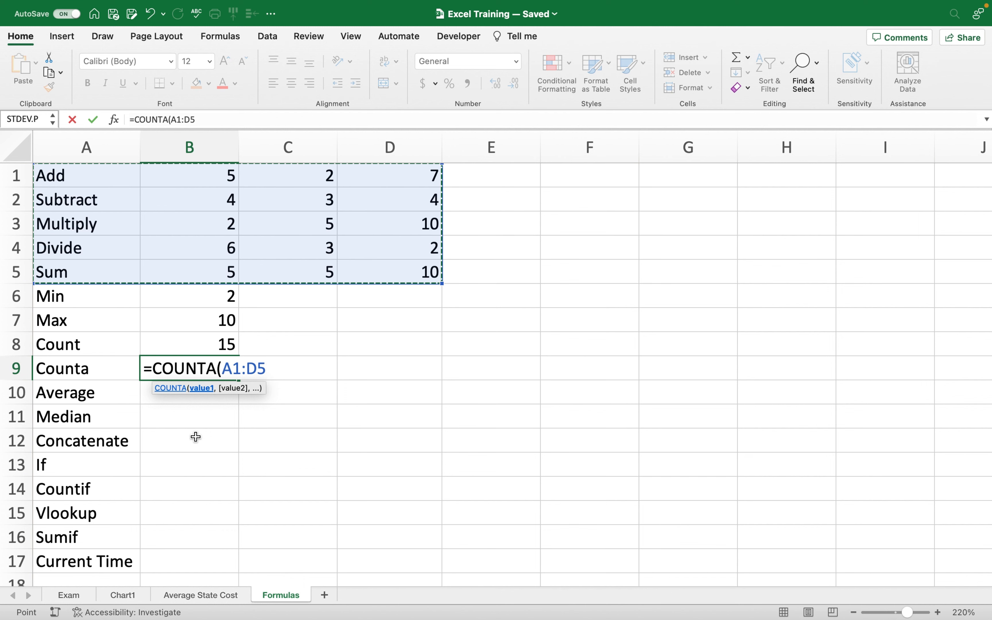
pyautogui.write(')')
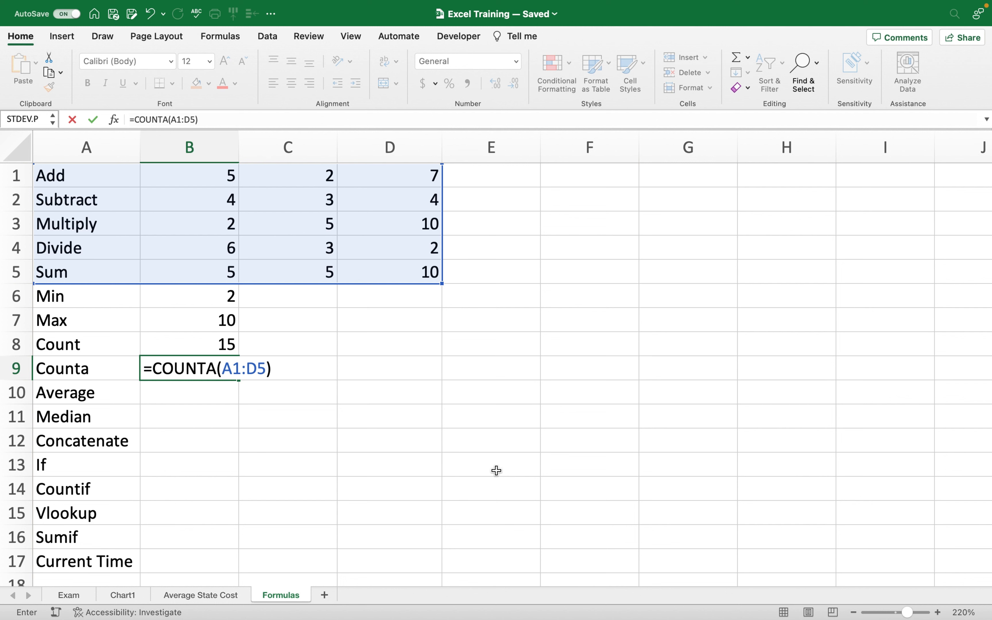
pyautogui.press('Return')
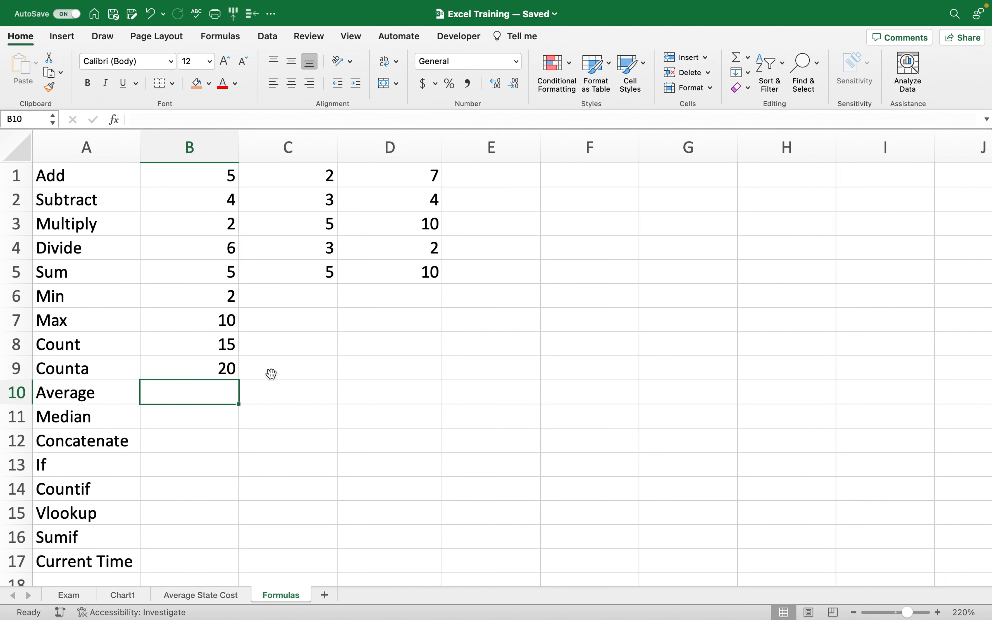
# Enter sample numbers 5, 10 and 15 in C10:E10.
pyautogui.click(278, 393)
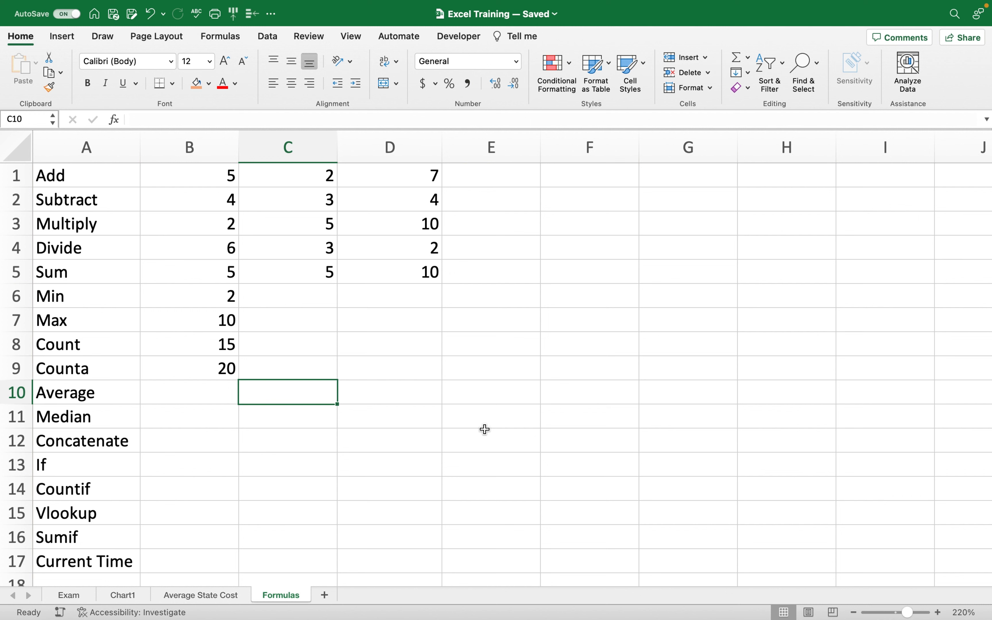
pyautogui.write('5')
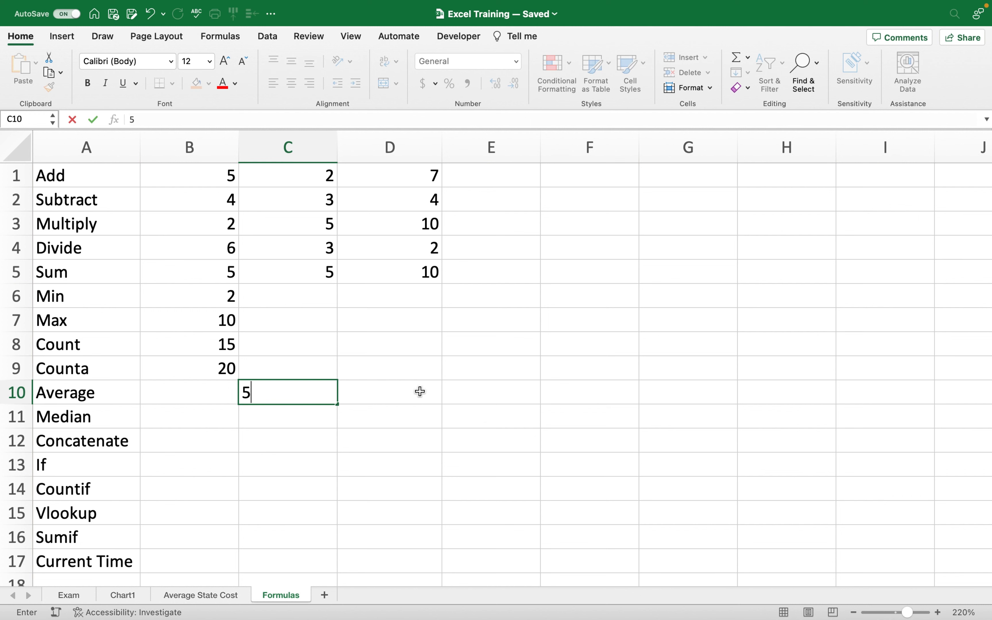
pyautogui.click(421, 391)
pyautogui.write('10')
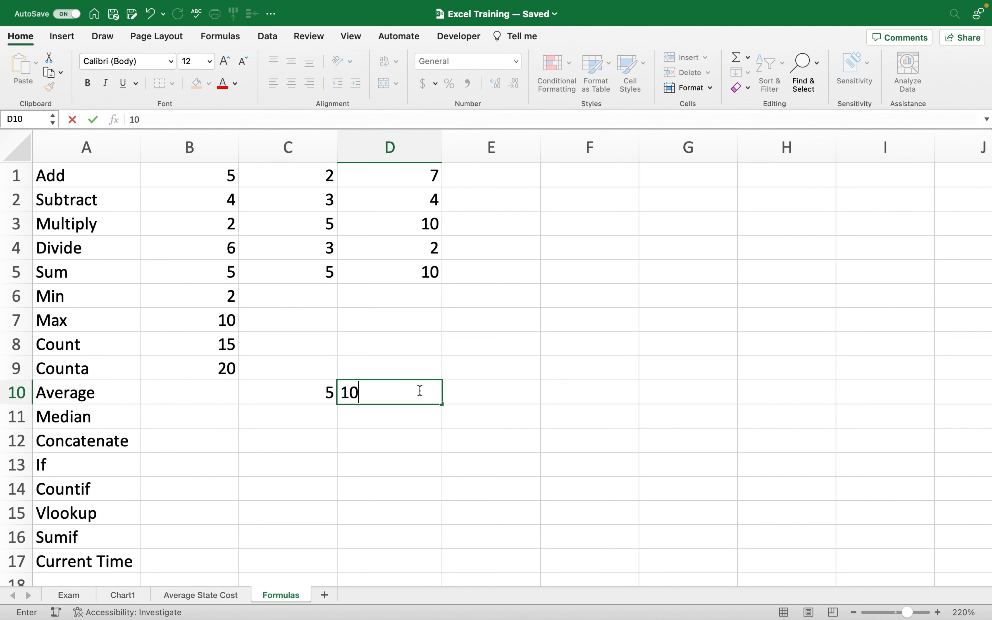
pyautogui.click(483, 390)
pyautogui.write('15')
pyautogui.click(400, 467)
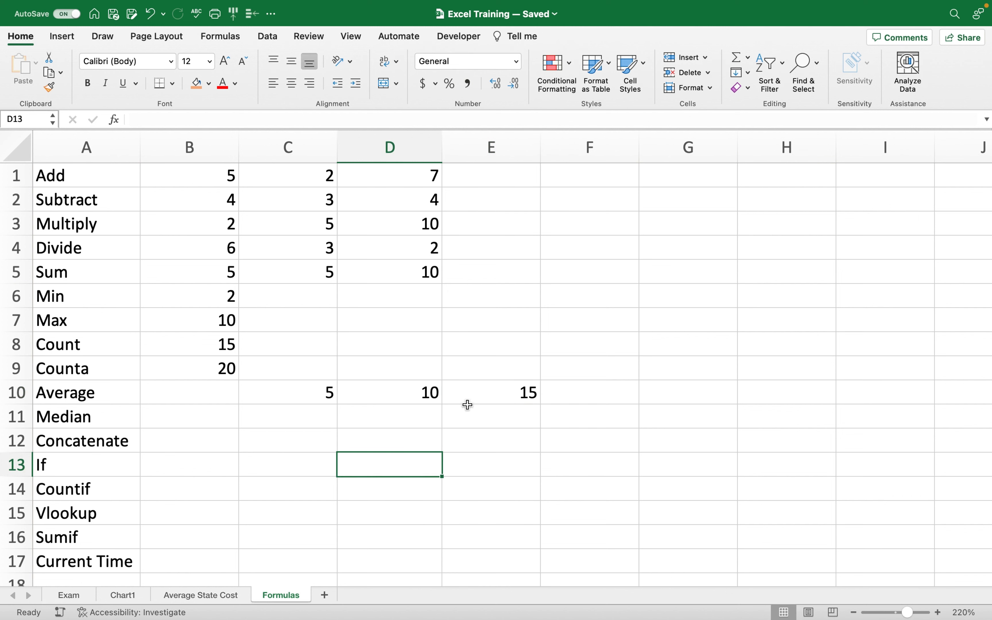
# Put =AVERAGE(C10:E10) in B10 to average the sample numbers.
pyautogui.click(183, 399)
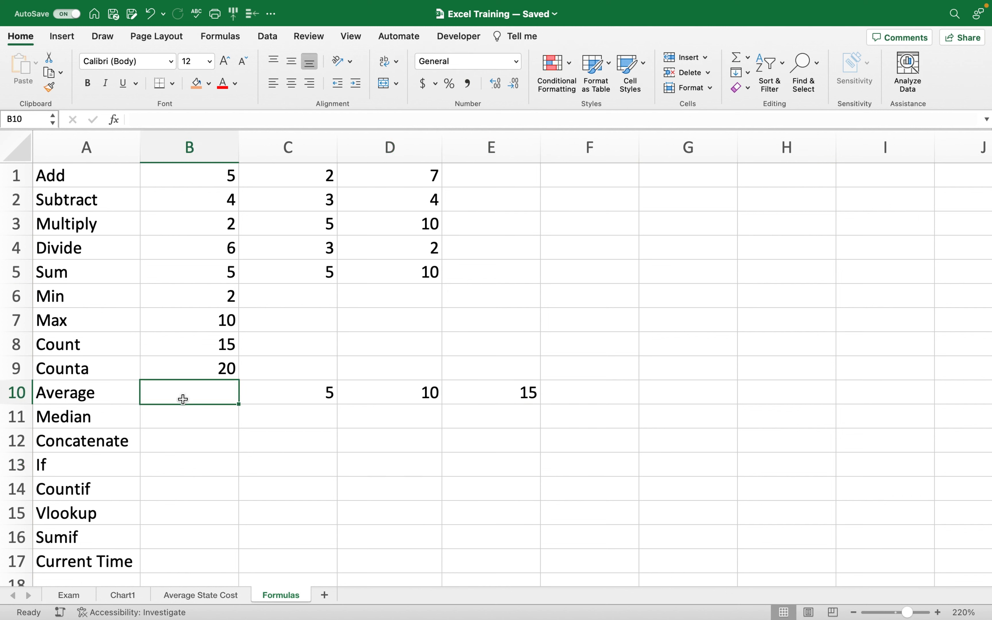
pyautogui.write('=')
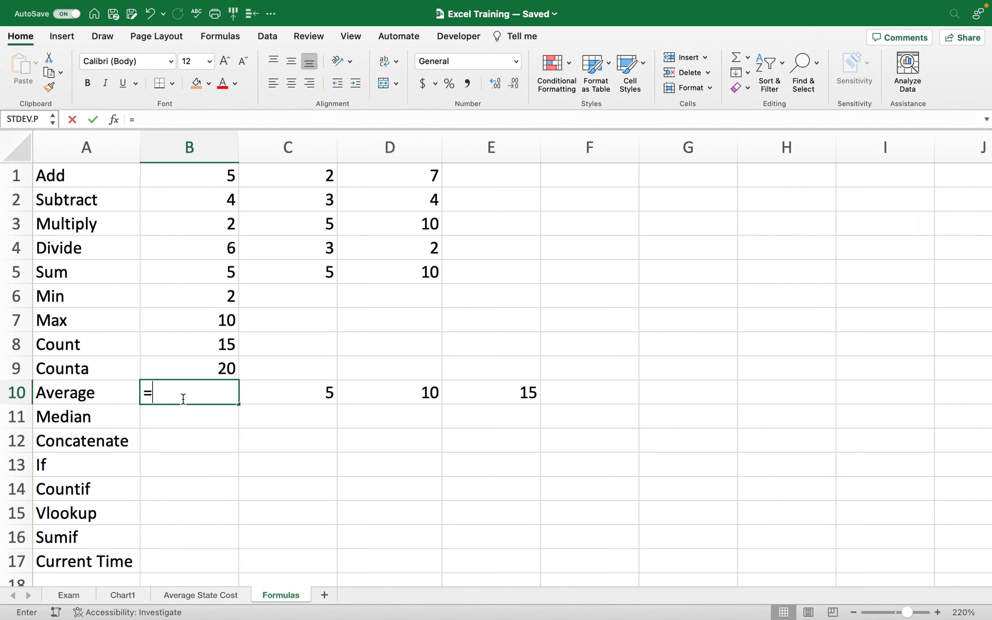
pyautogui.write('av')
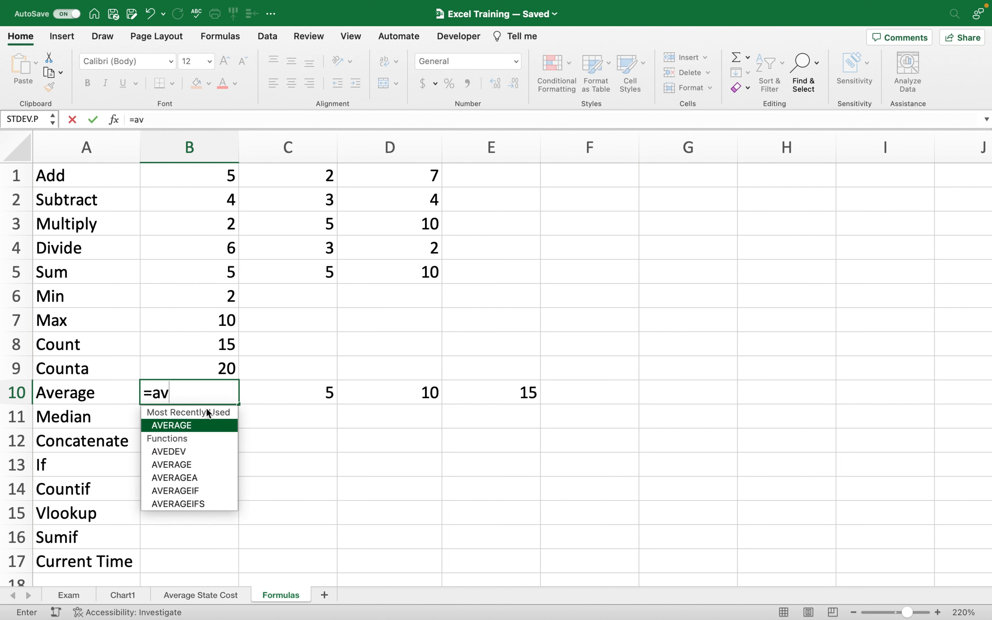
pyautogui.doubleClick(202, 421)
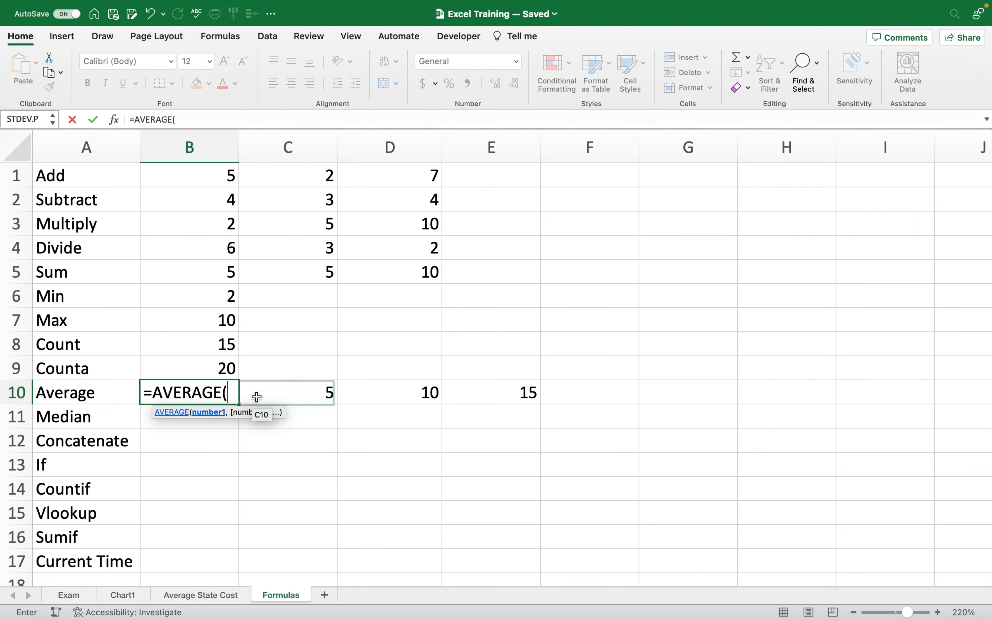
pyautogui.moveTo(257, 397); pyautogui.dragTo(511, 397)
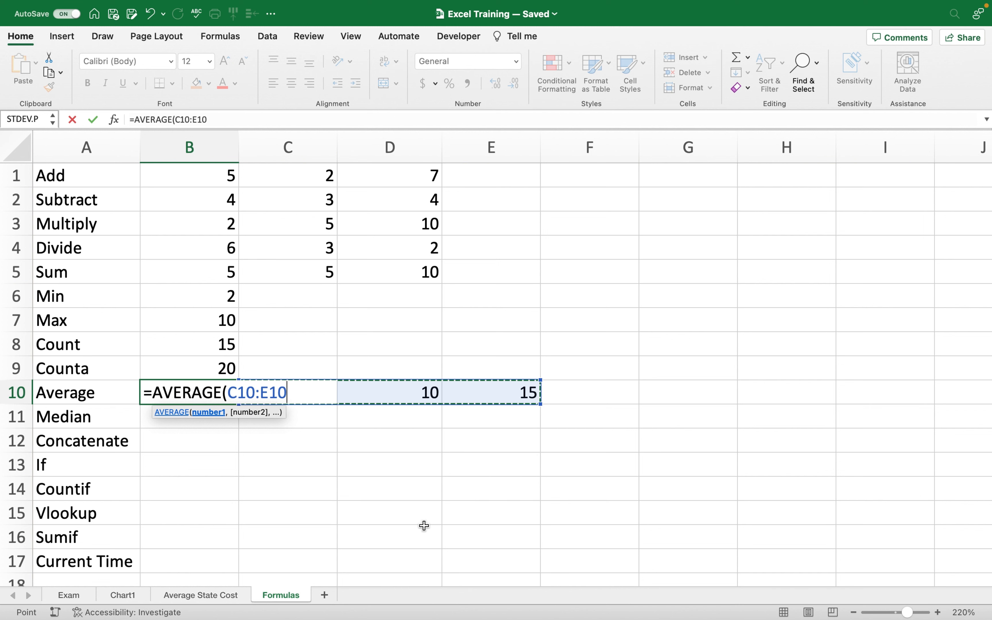
pyautogui.write(')')
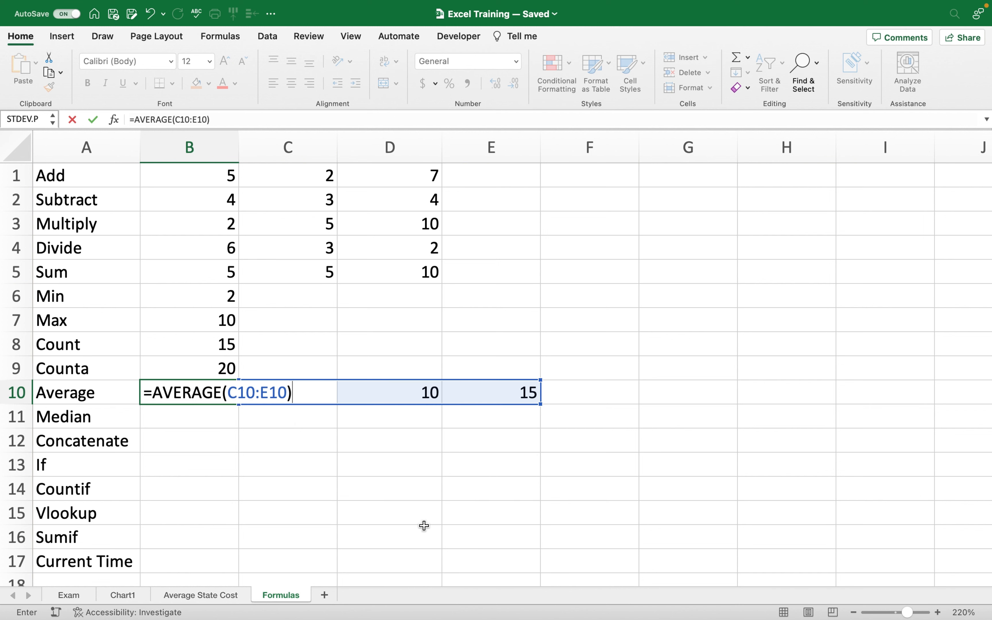
pyautogui.press('Return')
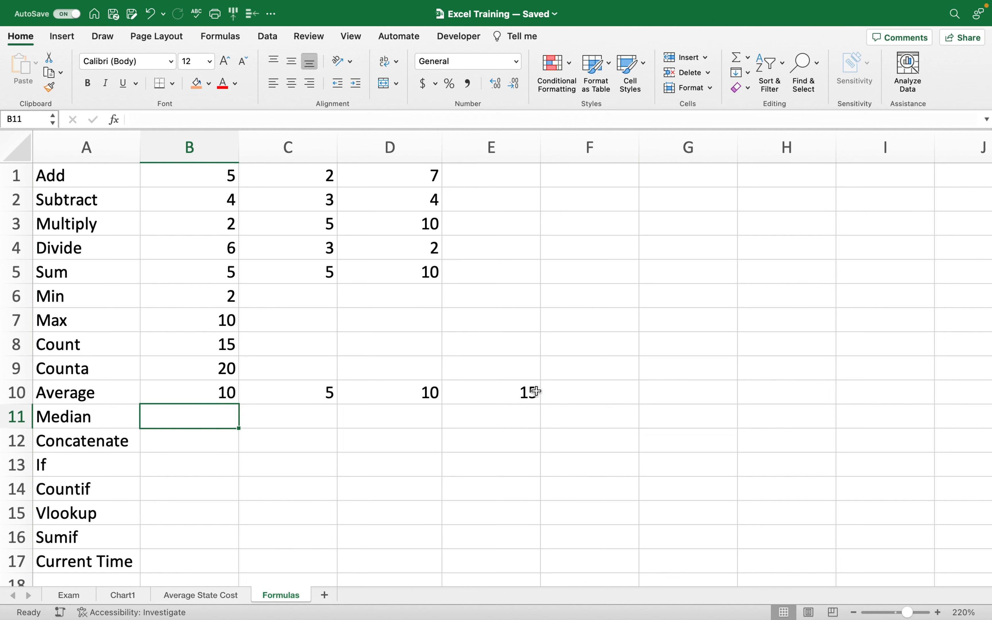
# Change the sample values in C10:E10 to 1, 3 and 2 to test the average.
pyautogui.click(328, 393)
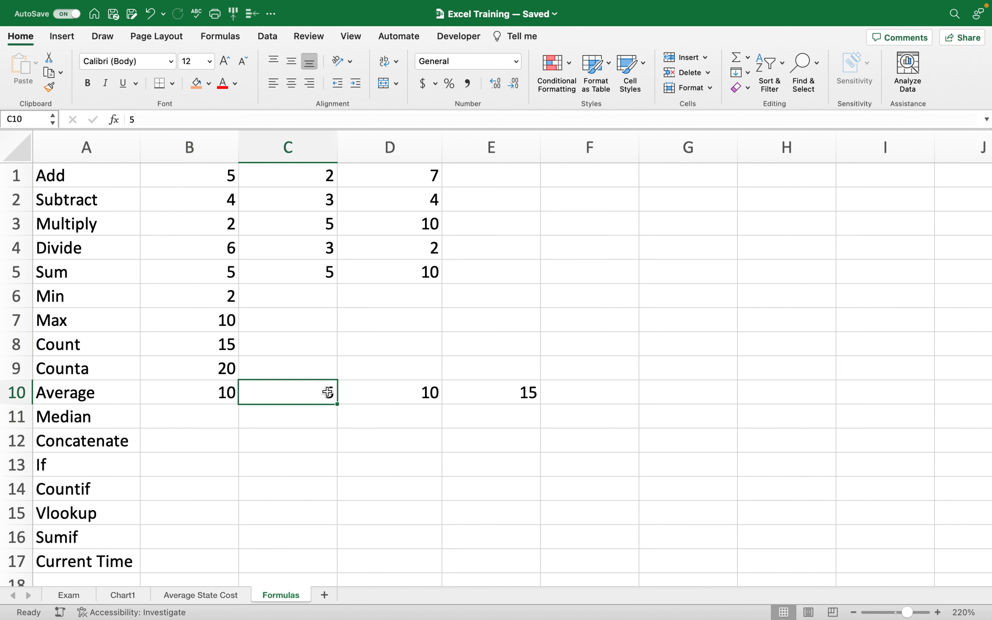
pyautogui.write('1')
pyautogui.click(400, 392)
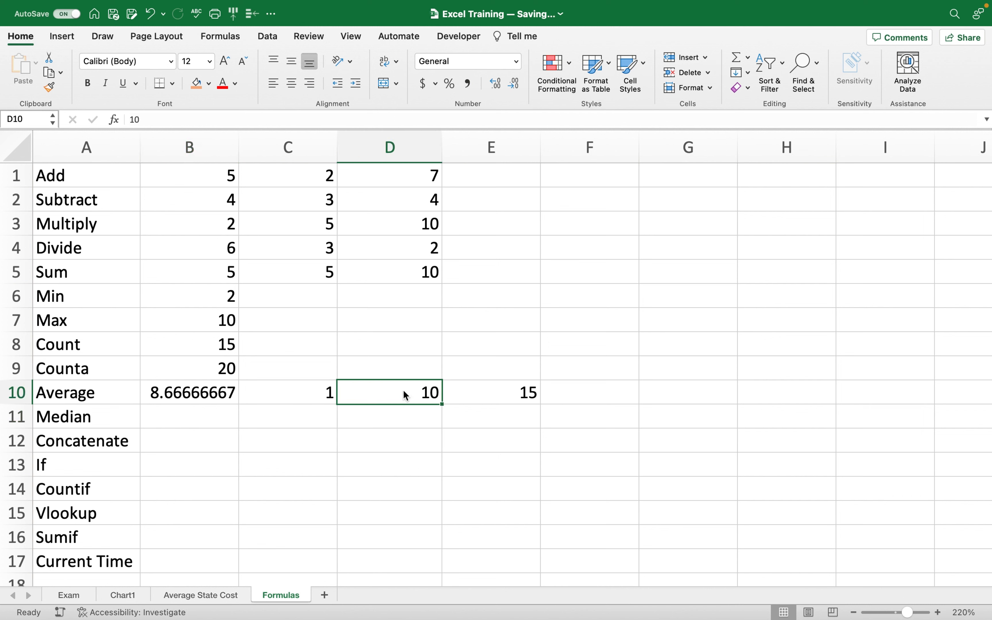
pyautogui.write('3')
pyautogui.click(507, 387)
pyautogui.doubleClick(507, 386)
pyautogui.write('2')
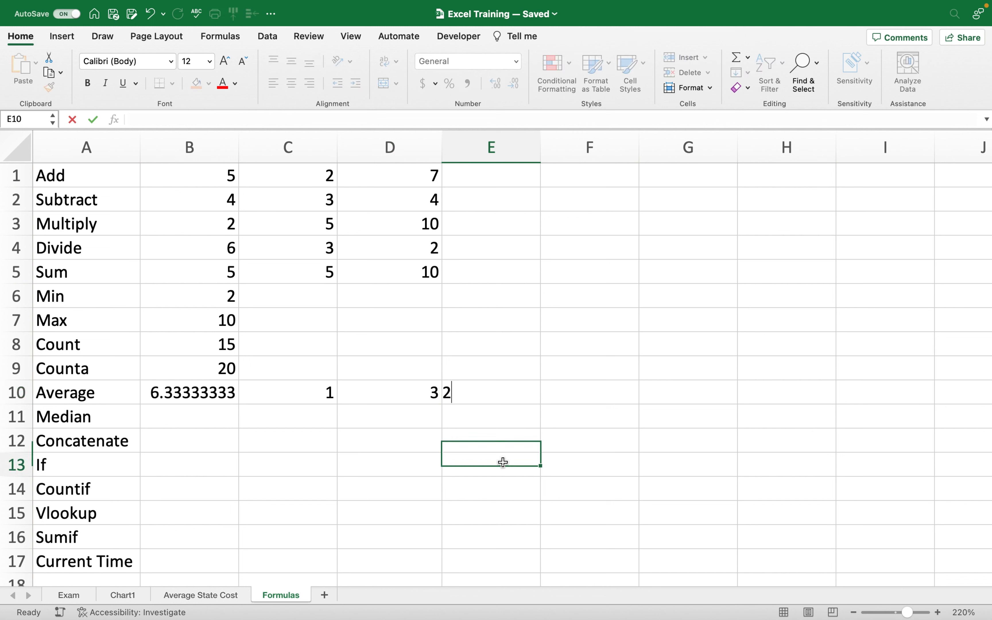
pyautogui.click(503, 462)
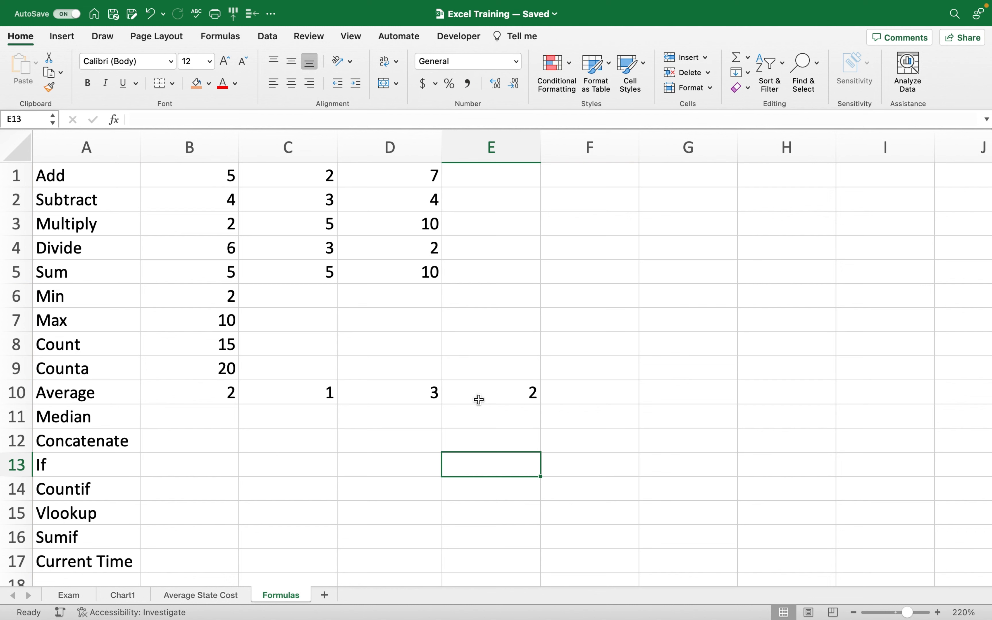
# Clear the sample numbers from C10:E10 and begin rewriting B10's formula with =aver.
pyautogui.moveTo(478, 401); pyautogui.dragTo(327, 407)
pyautogui.press('Delete')
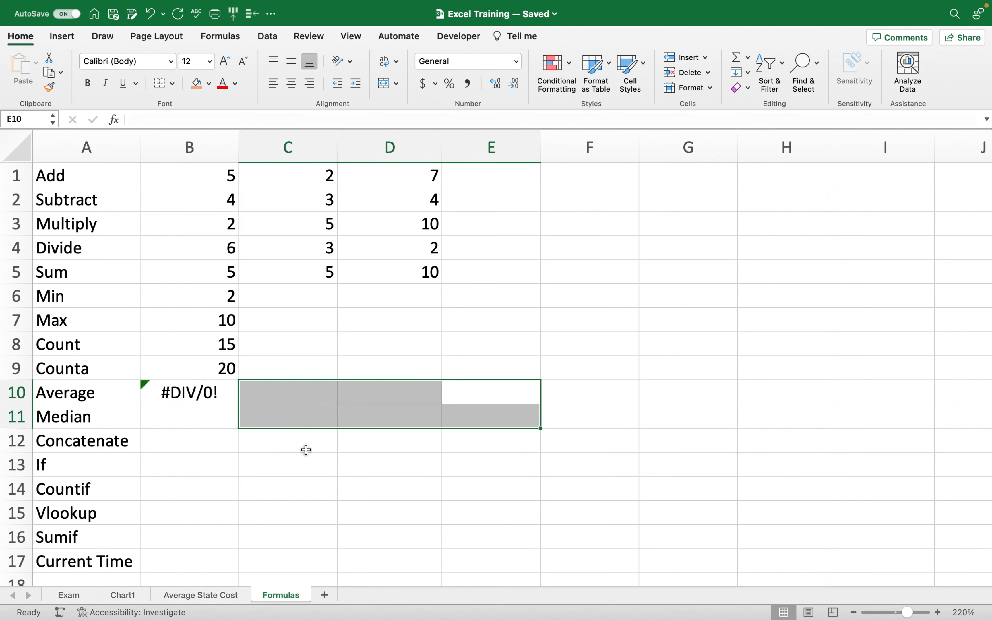
pyautogui.click(201, 407)
pyautogui.click(199, 389)
pyautogui.tripleClick(199, 388)
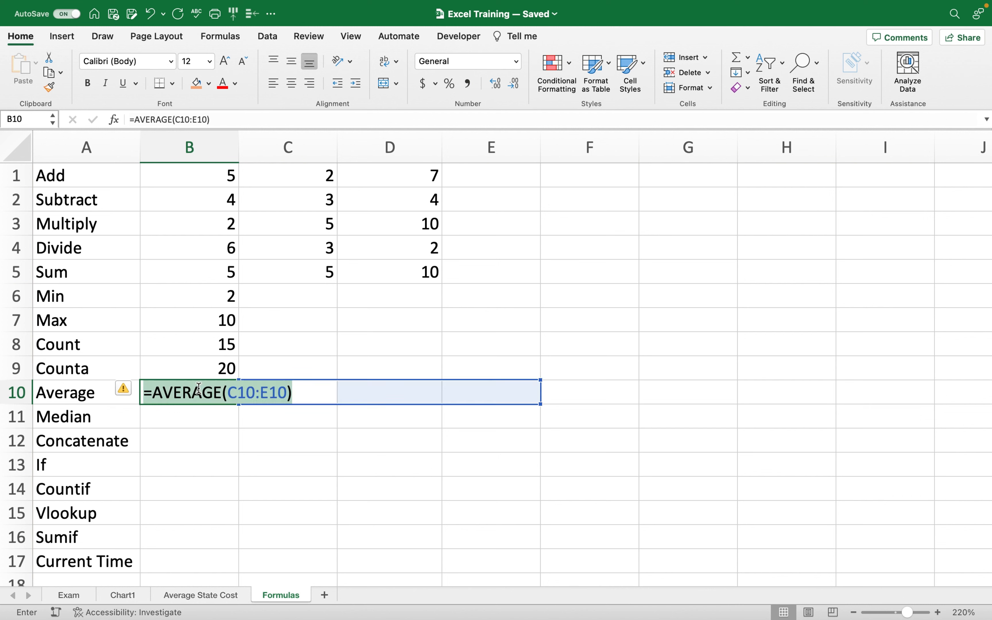
pyautogui.write('=')
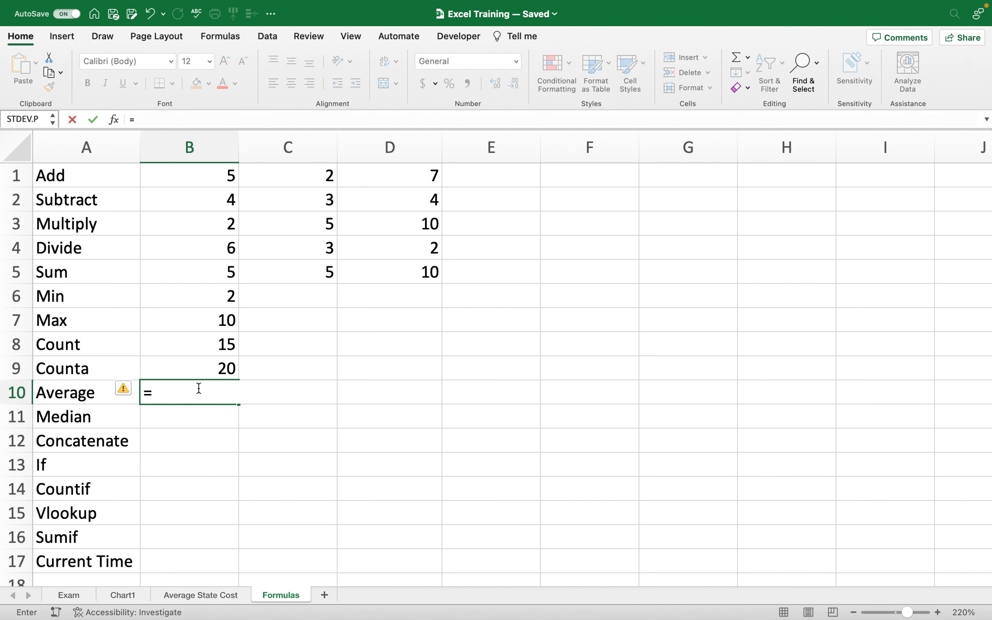
pyautogui.write('aver')
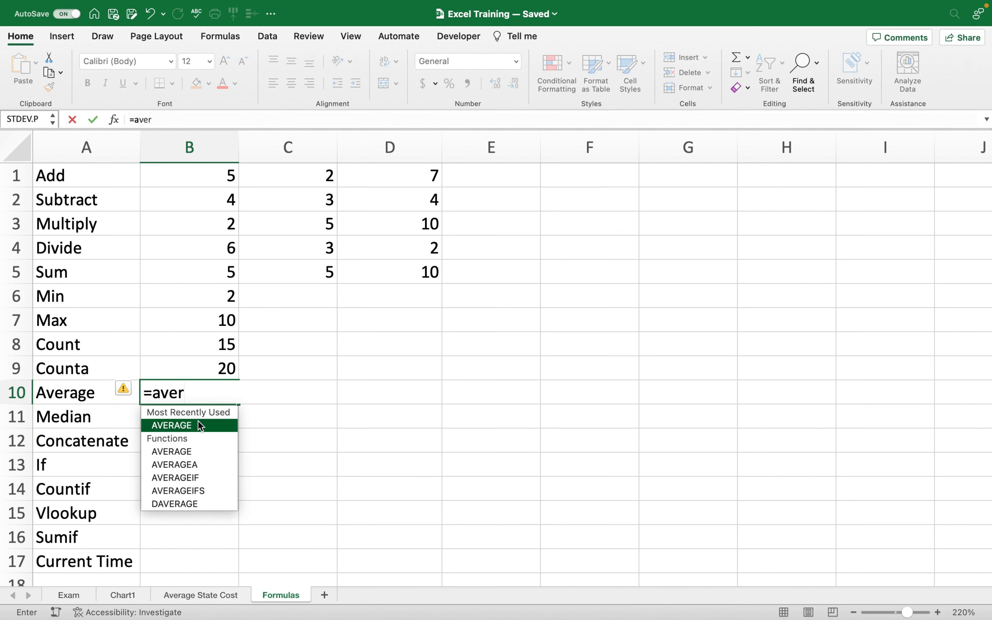
# Complete B10 as =AVERAGE(B1:D5), returning 4.86666667, then start =med in B11.
pyautogui.doubleClick(197, 422)
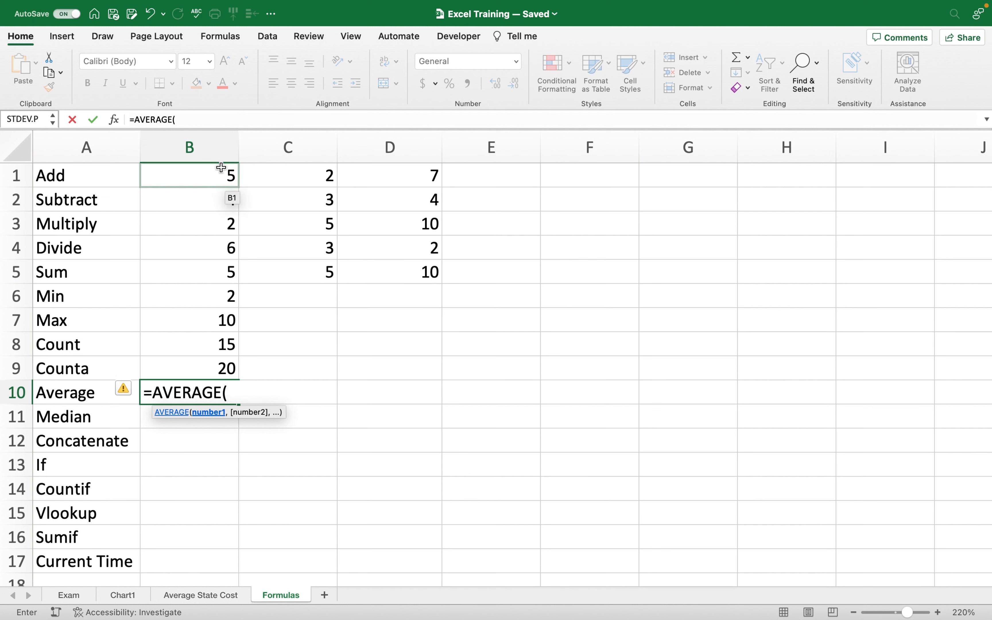
pyautogui.click(226, 178)
pyautogui.moveTo(272, 192); pyautogui.dragTo(392, 271)
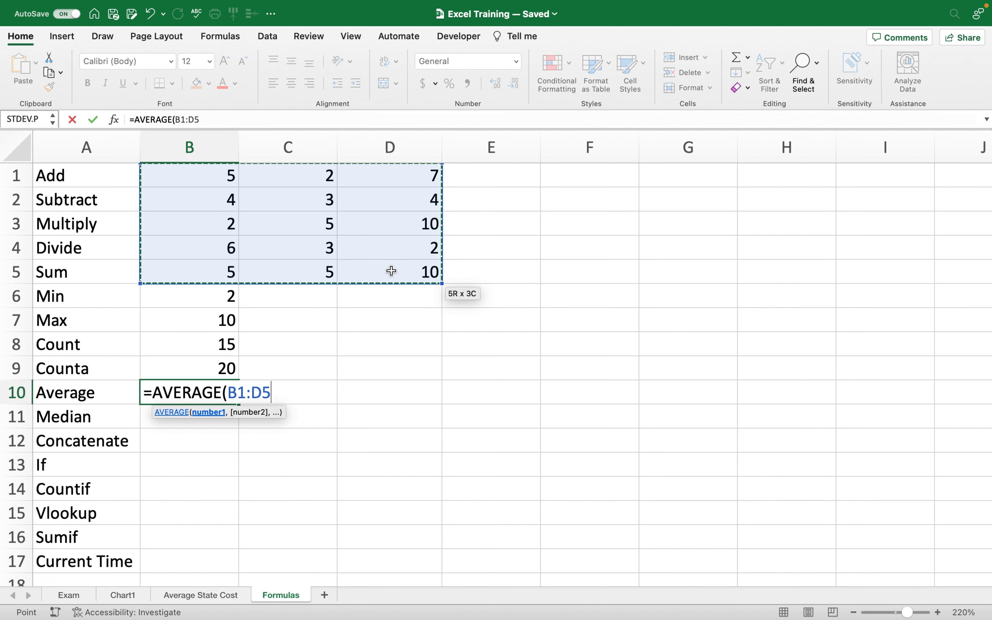
pyautogui.moveTo(392, 271); pyautogui.dragTo(440, 267)
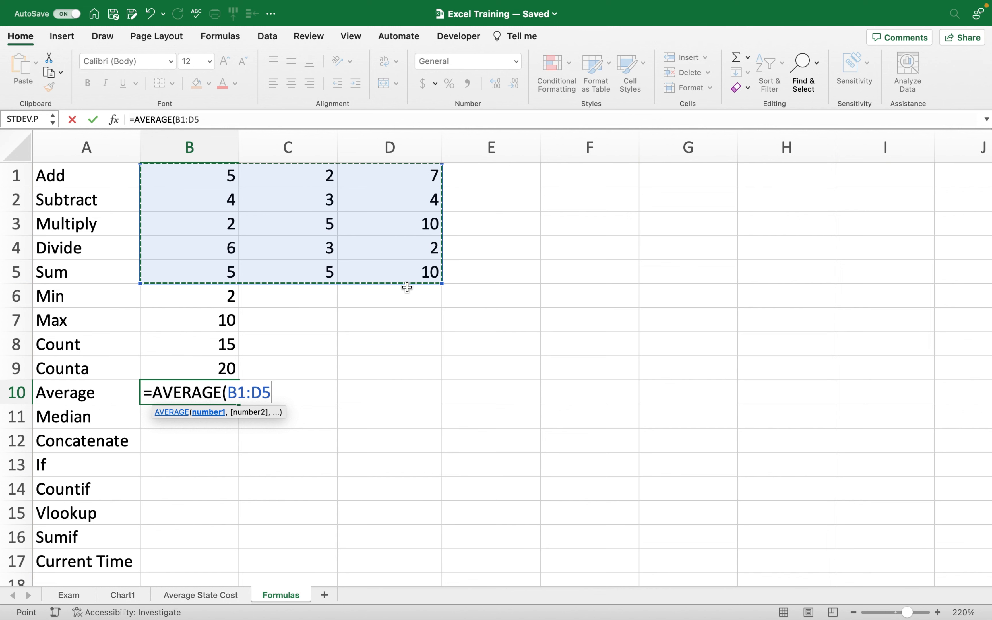
pyautogui.write(')')
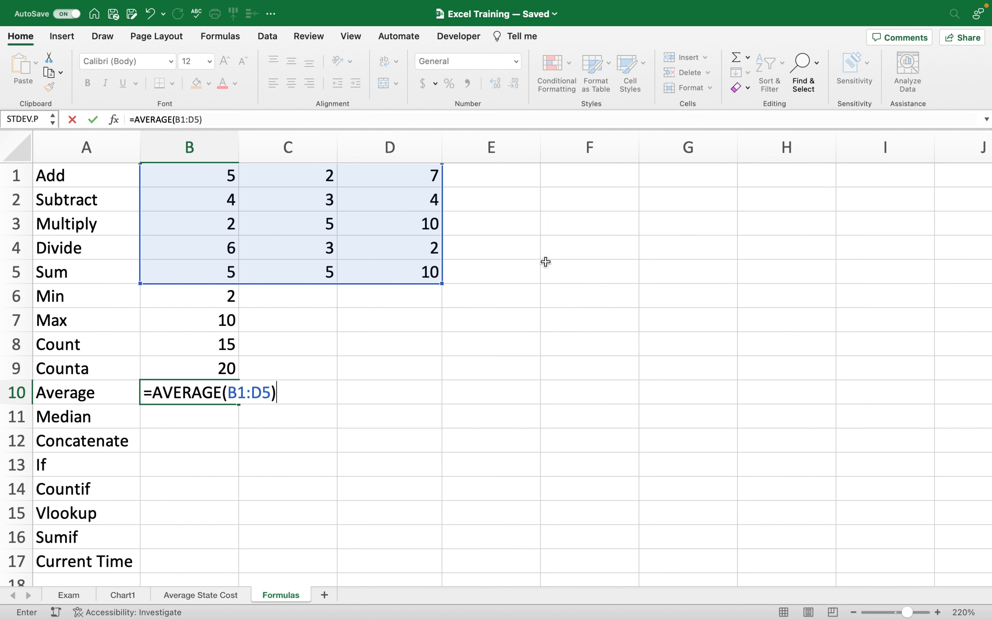
pyautogui.press('Return')
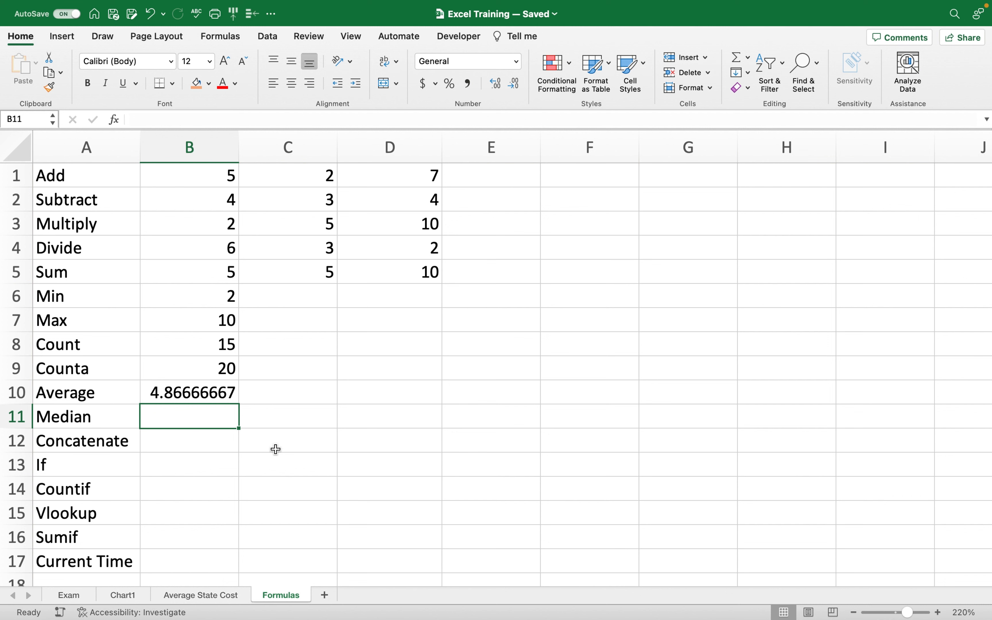
pyautogui.write('=med')
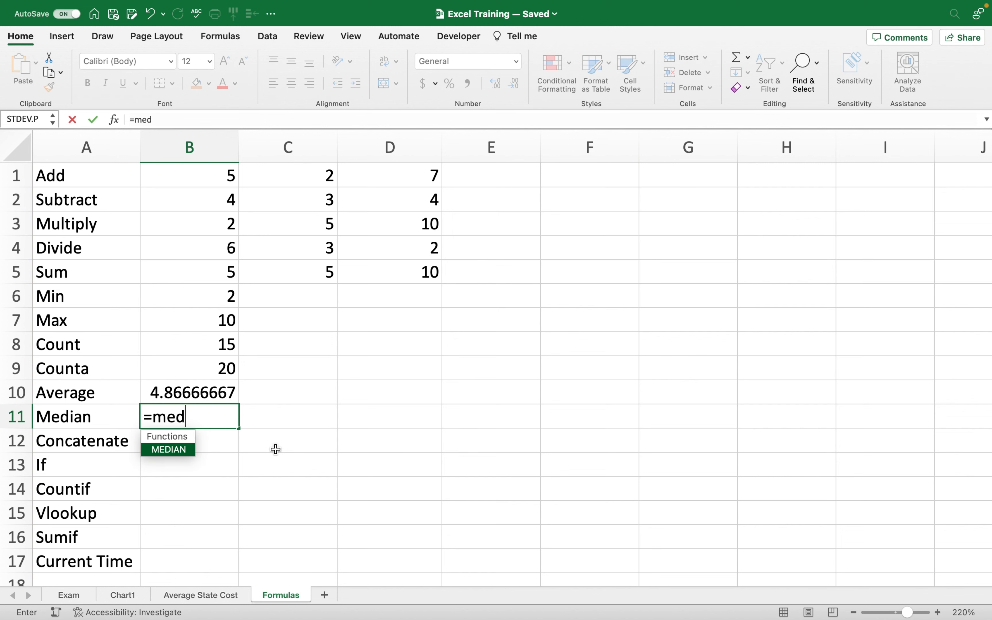
# Finish B11 as =MEDIAN(B1:D5), returning 5.
pyautogui.doubleClick(180, 449)
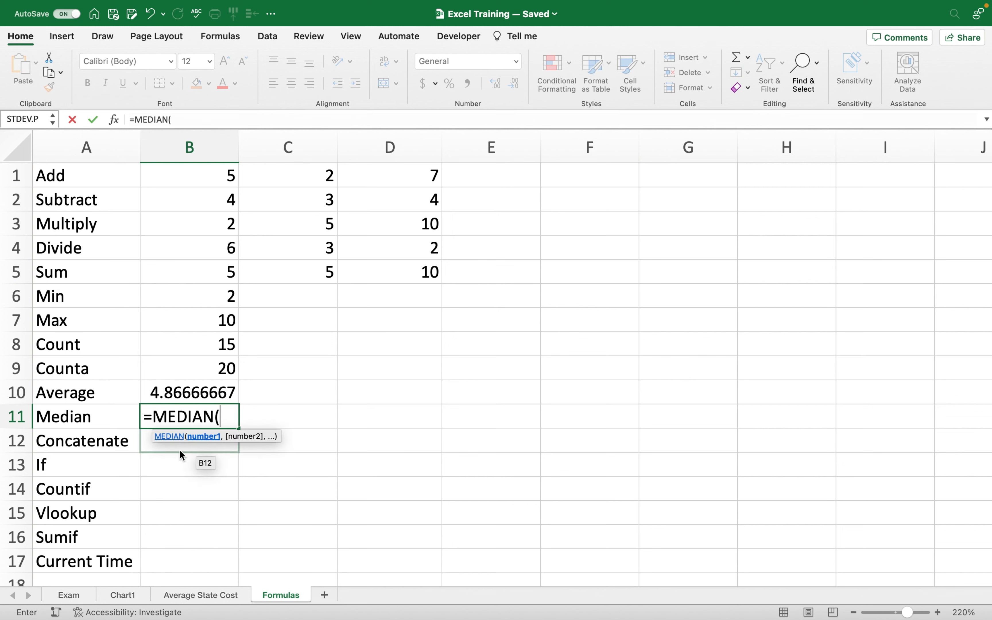
pyautogui.moveTo(221, 177); pyautogui.dragTo(435, 268)
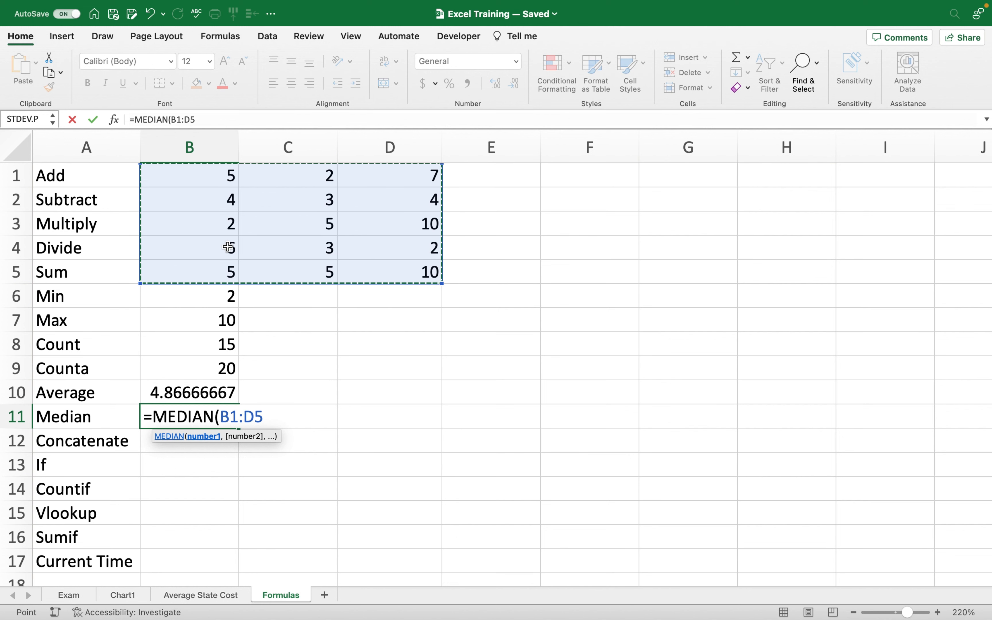
pyautogui.write(')')
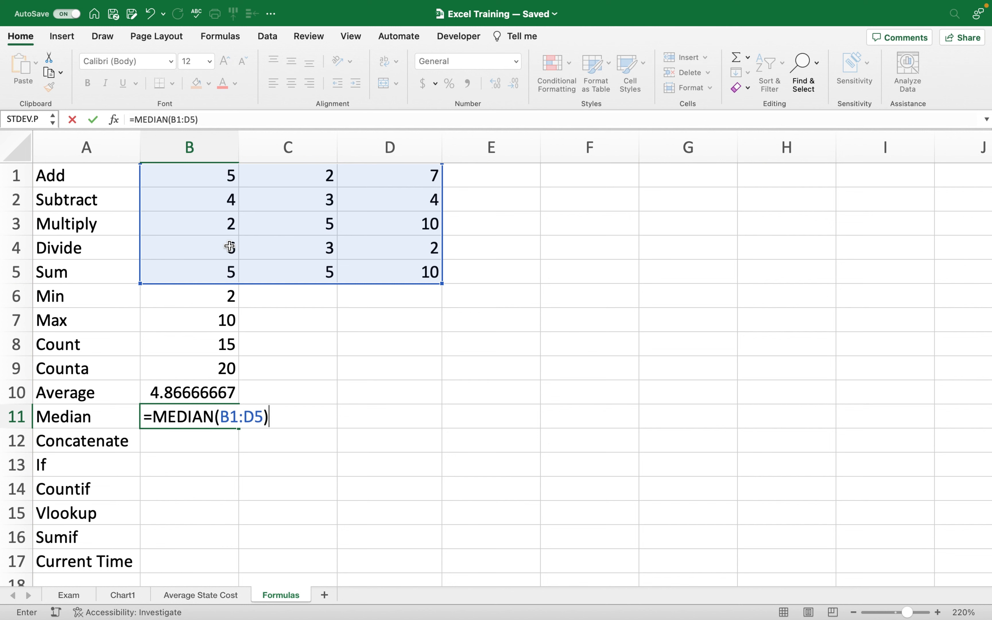
pyautogui.press('Return')
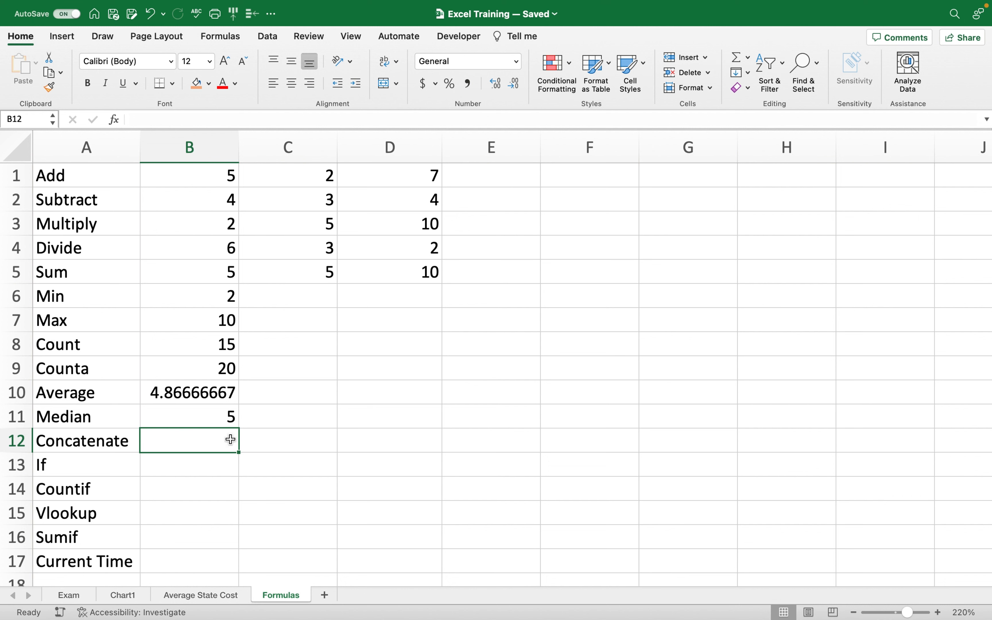
# Enter a street number in C12 and a street name in D12 on the Concatenate row.
pyautogui.click(305, 439)
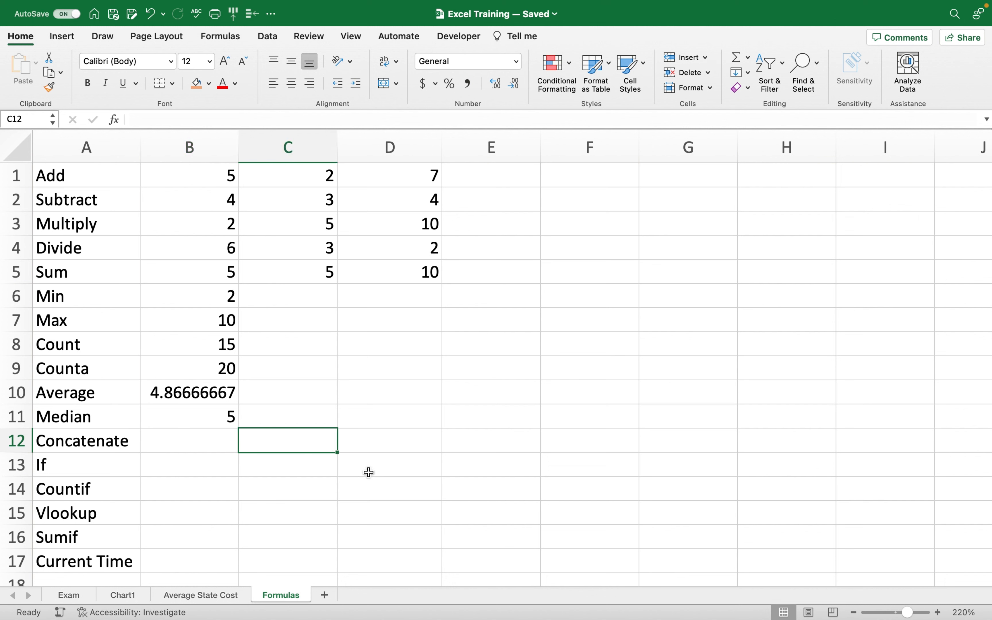
pyautogui.write('5000')
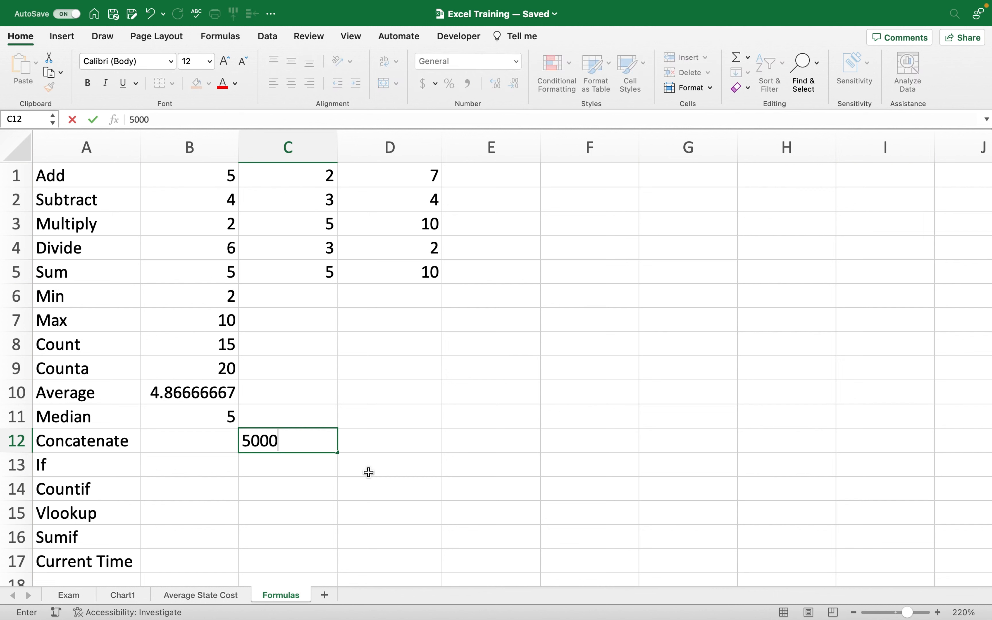
pyautogui.click(372, 436)
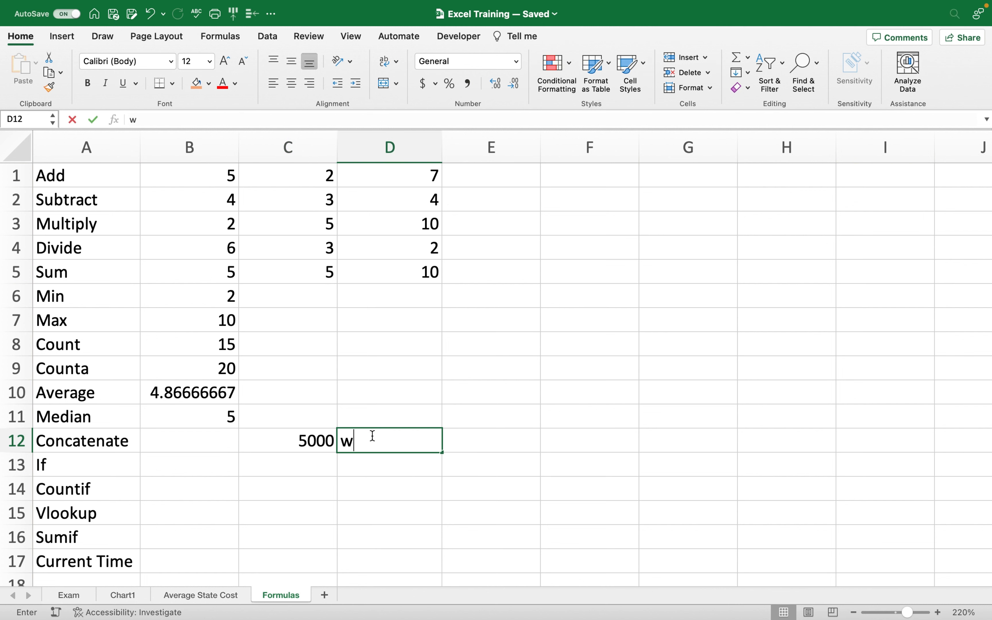
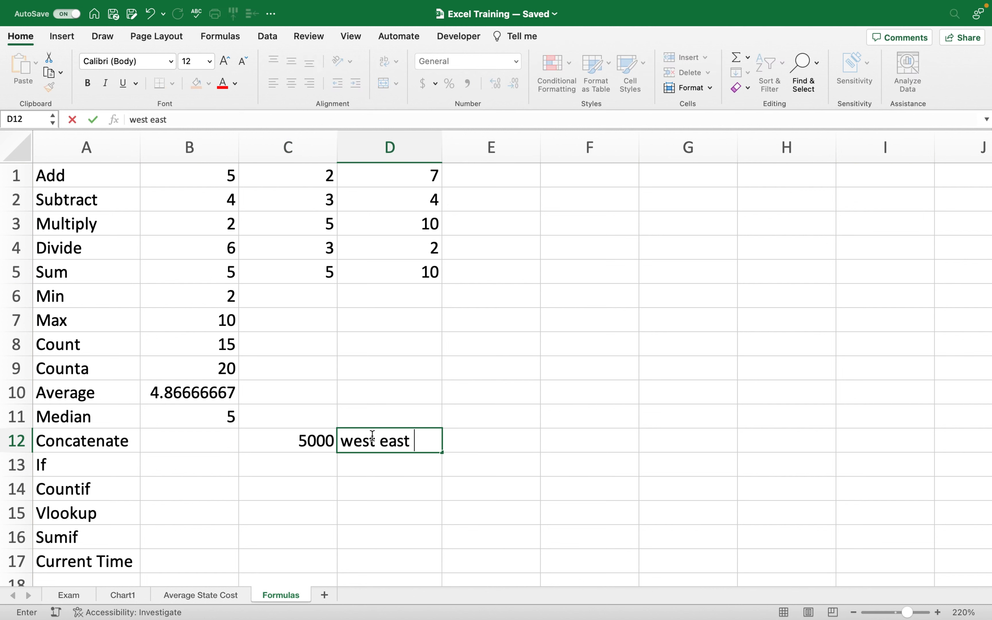
pyautogui.click(532, 450)
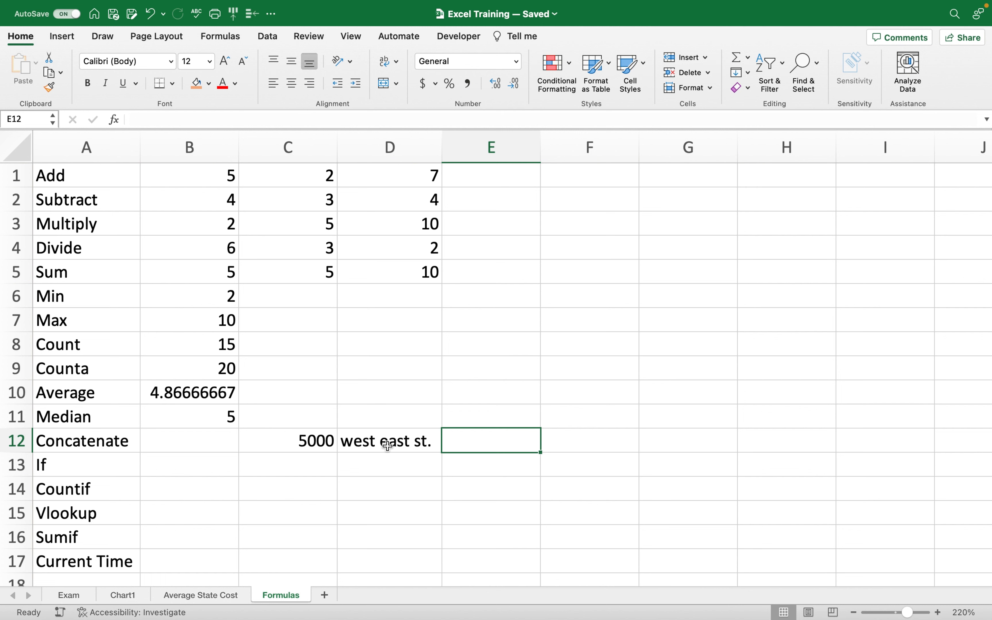
pyautogui.click(204, 446)
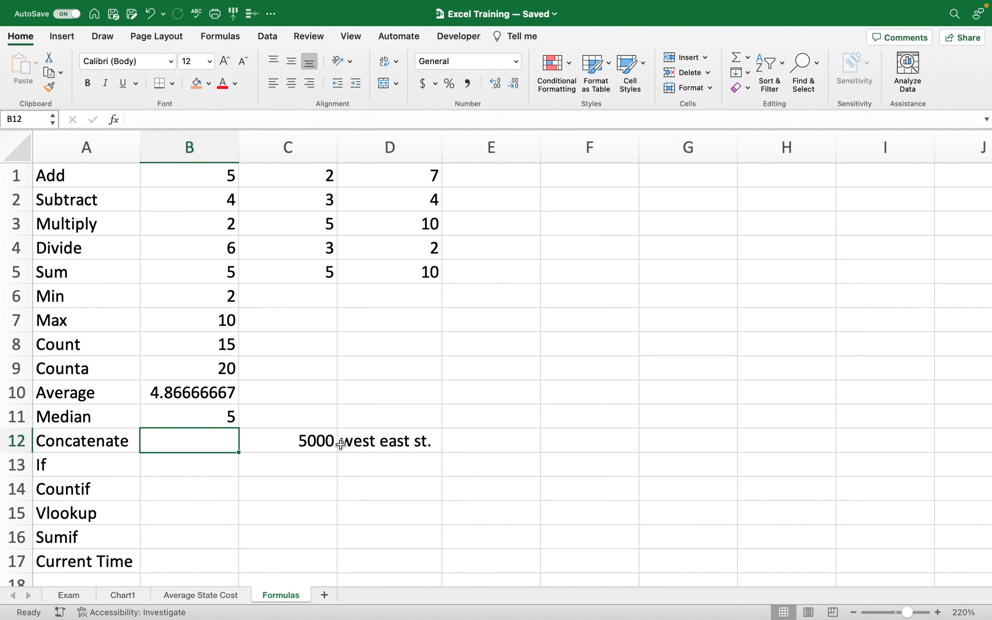
# Enter =CONCAT(C12,D12) in B12 to join the street number and name.
pyautogui.write('=')
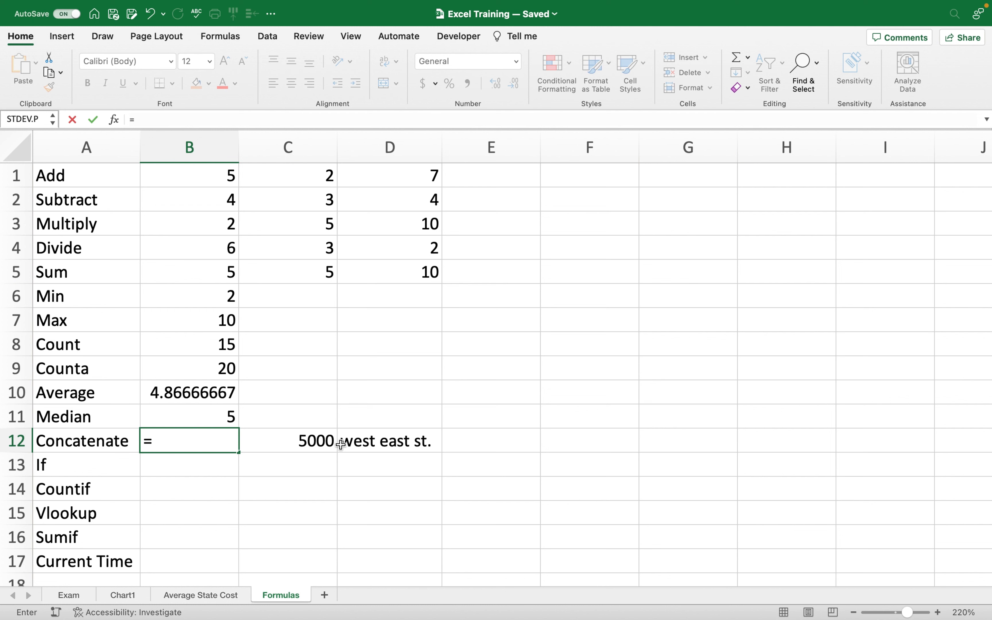
pyautogui.write('con')
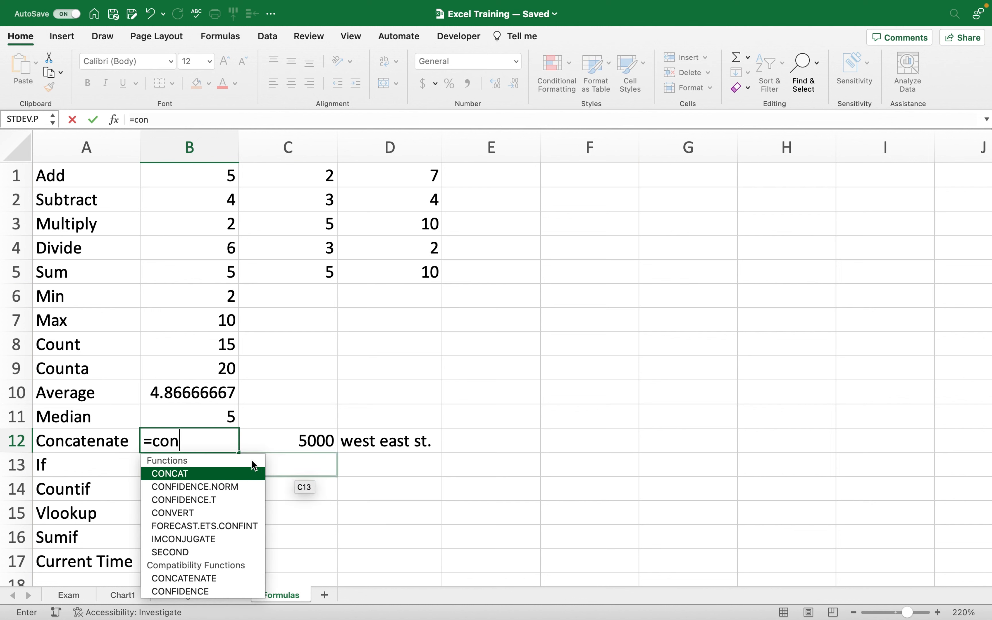
pyautogui.doubleClick(184, 474)
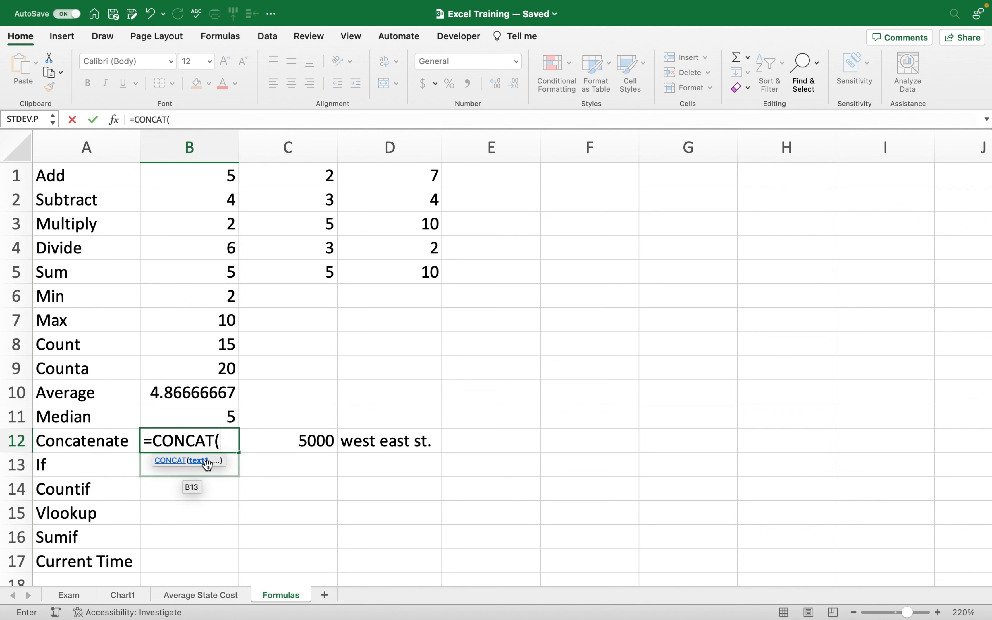
pyautogui.click(312, 441)
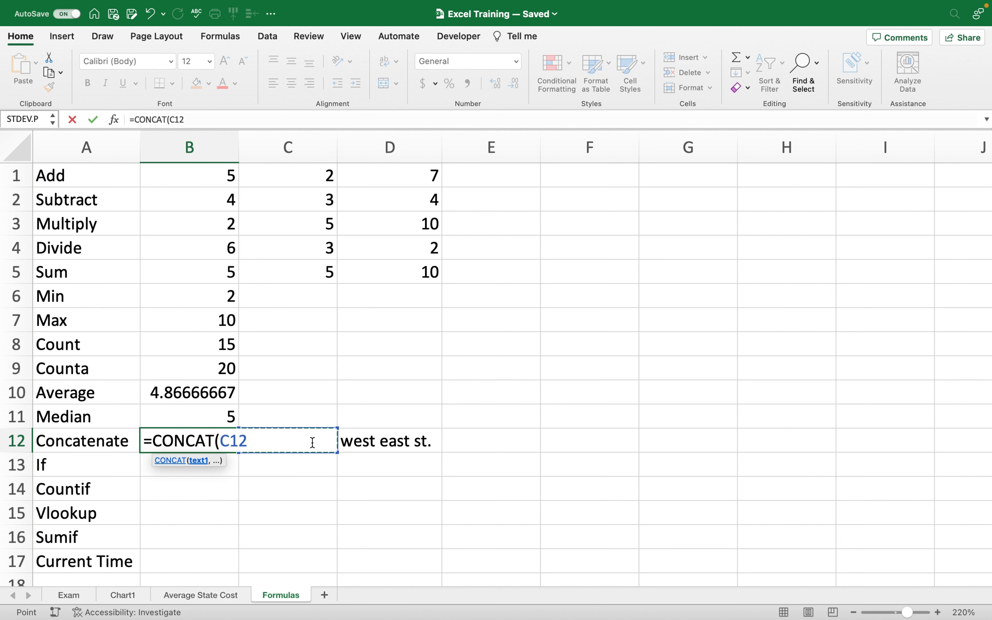
pyautogui.write(',')
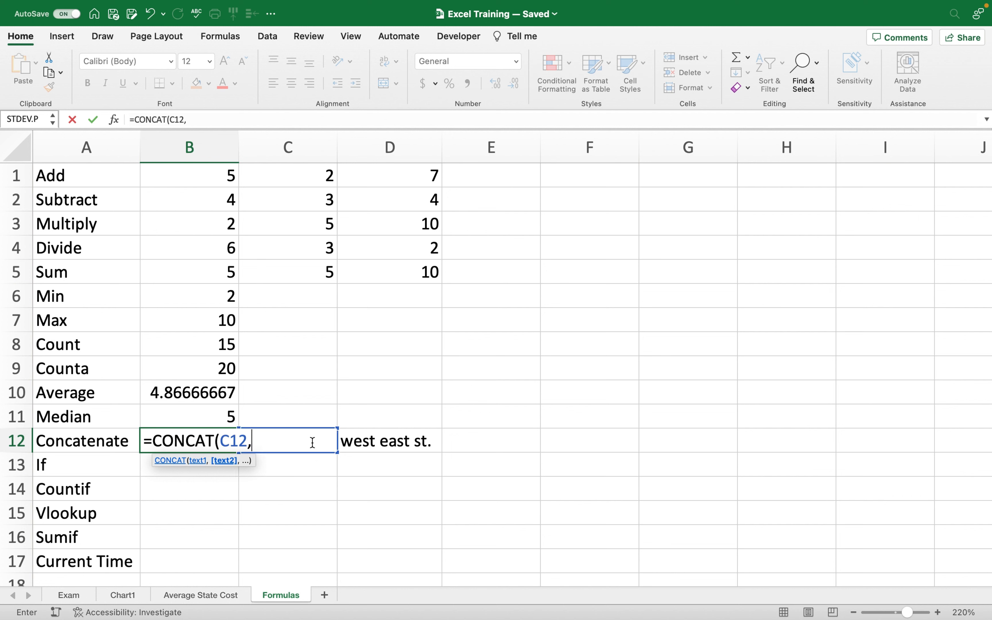
pyautogui.click(358, 443)
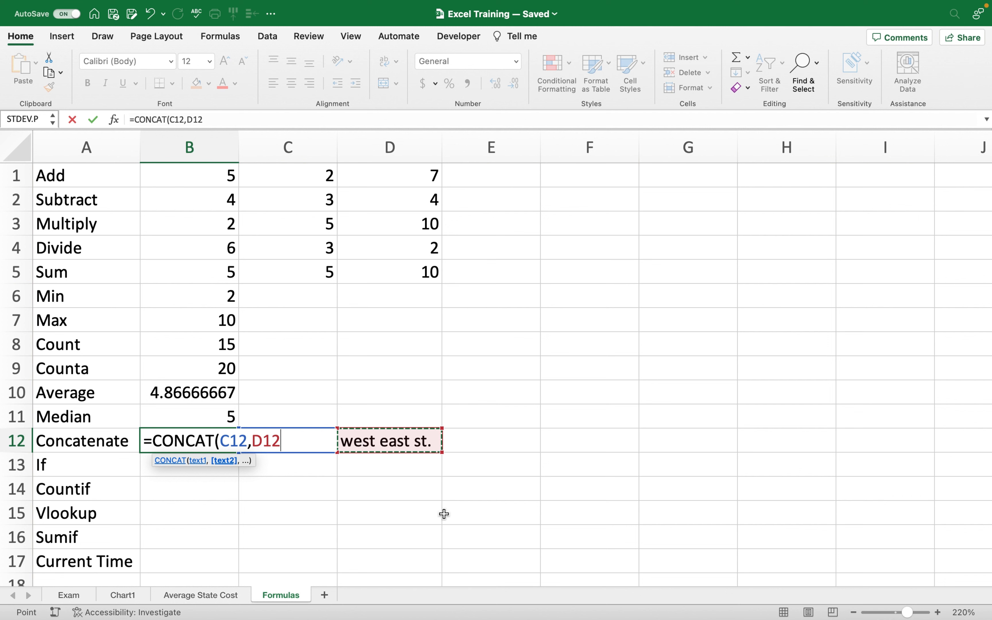
pyautogui.write(')')
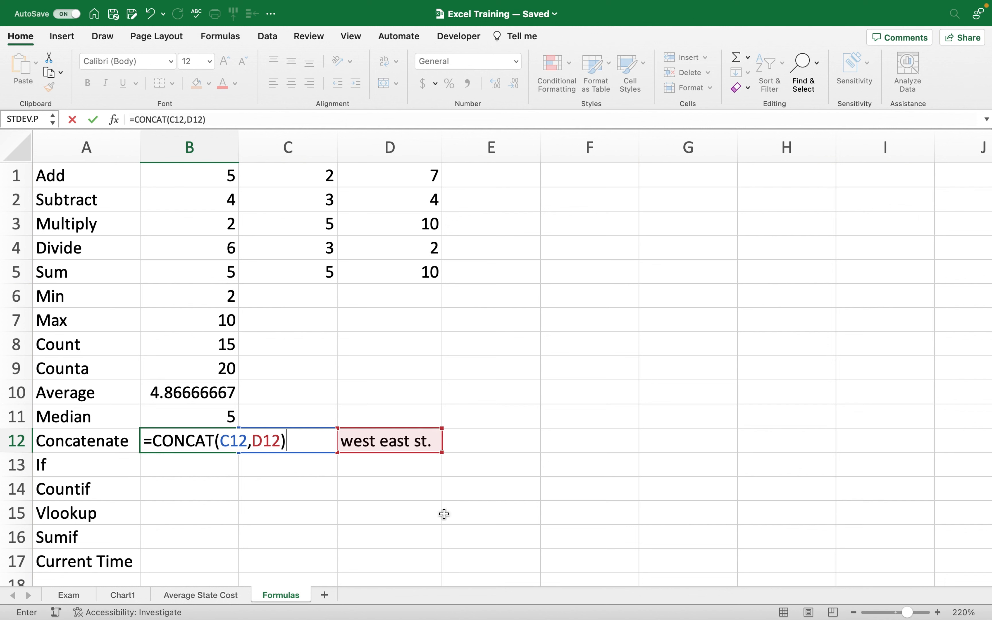
pyautogui.press('Return')
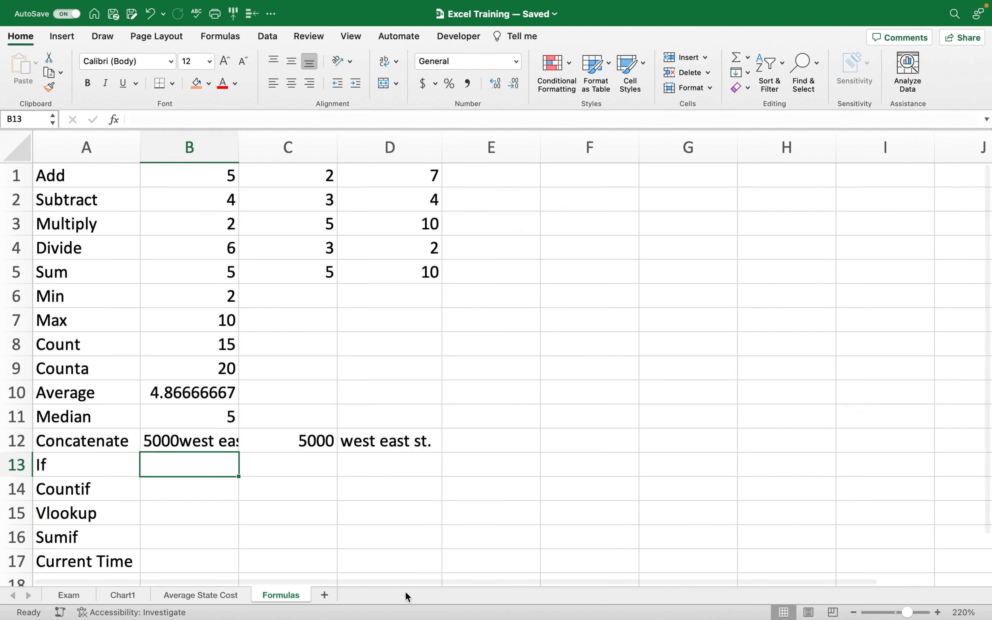
# Widen column B to fit the joined text, then clear B12.
pyautogui.moveTo(239, 148); pyautogui.dragTo(283, 147)
pyautogui.click(315, 450)
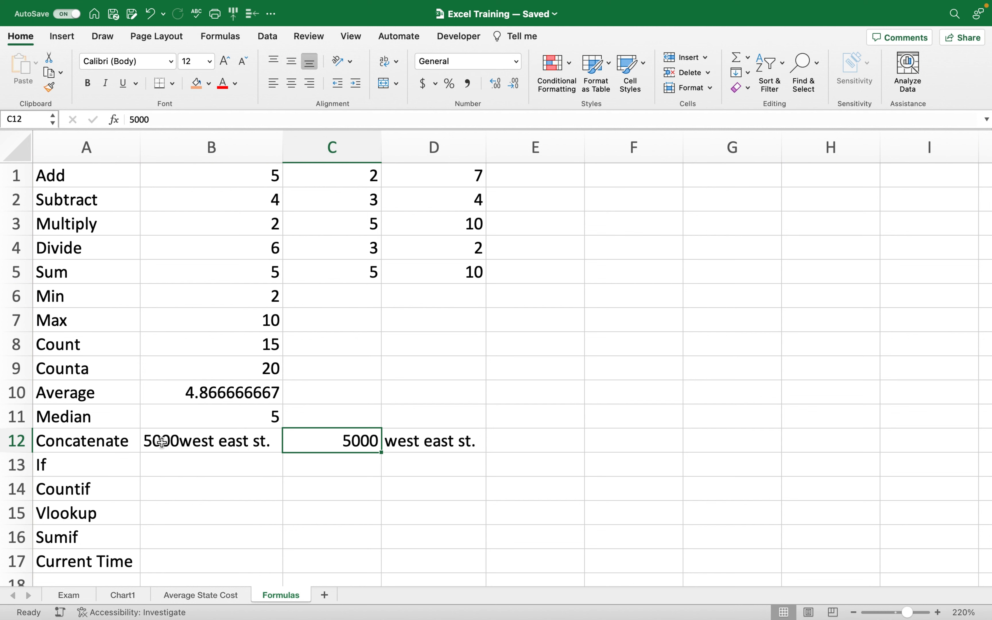
pyautogui.click(188, 446)
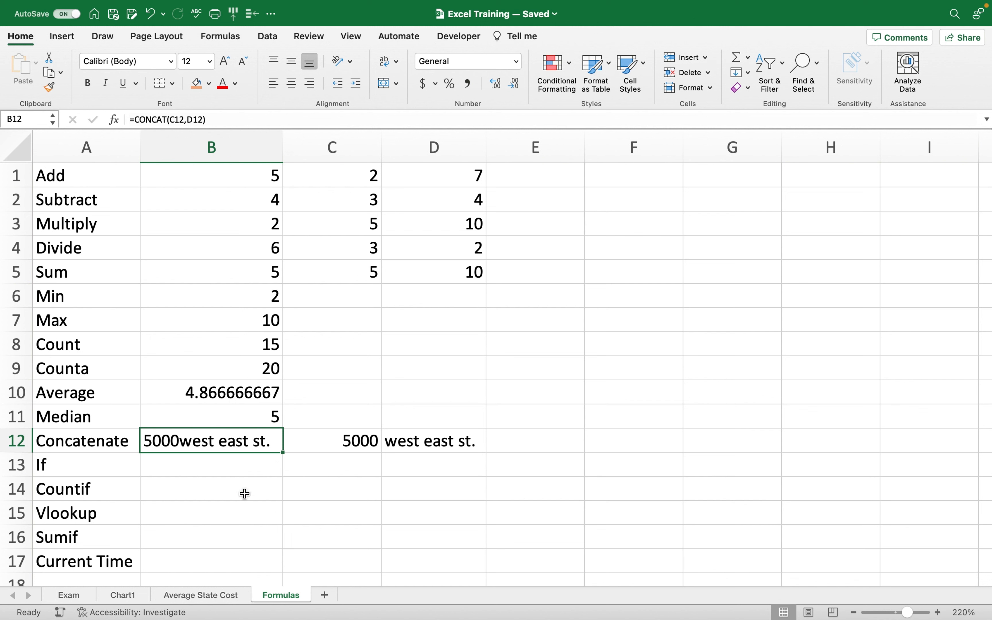
pyautogui.press('Delete')
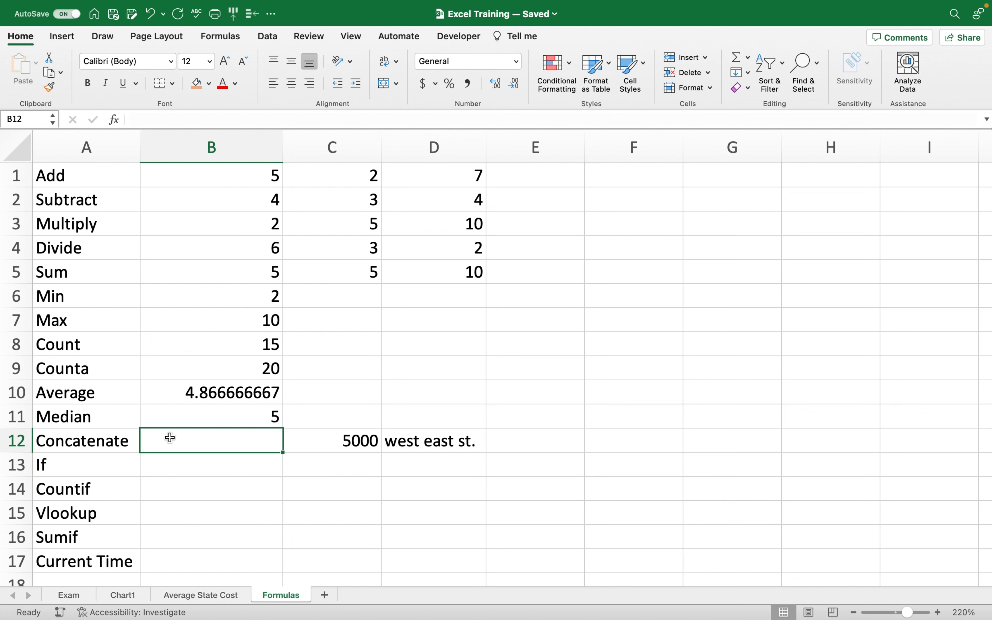
# Re-enter B12 as =CONCAT(C12," ",D12) so a space separates the two parts.
pyautogui.write('=conc')
pyautogui.doubleClick(169, 472)
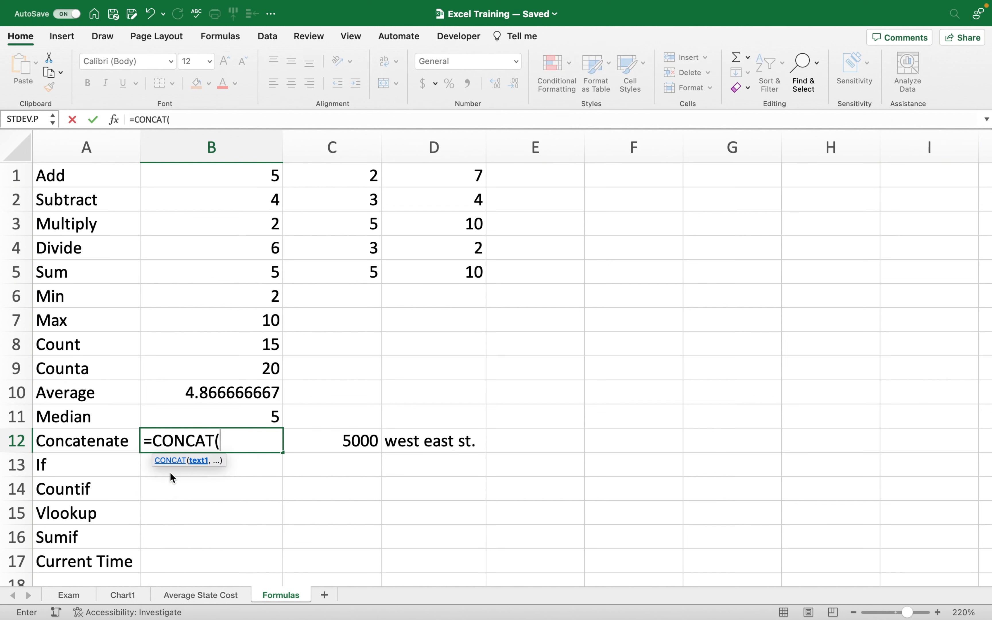
pyautogui.click(343, 441)
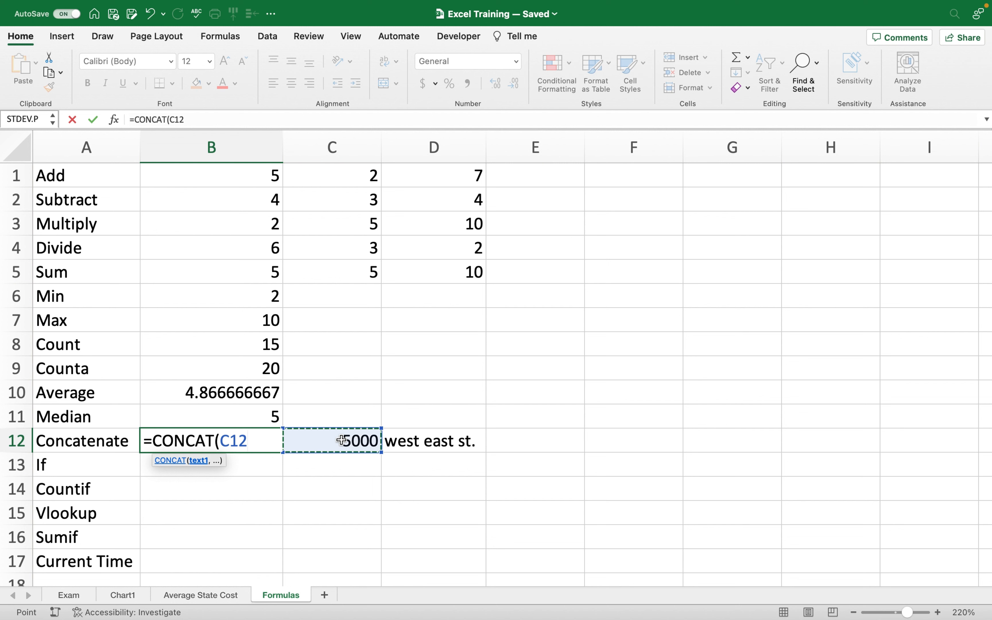
pyautogui.write(',')
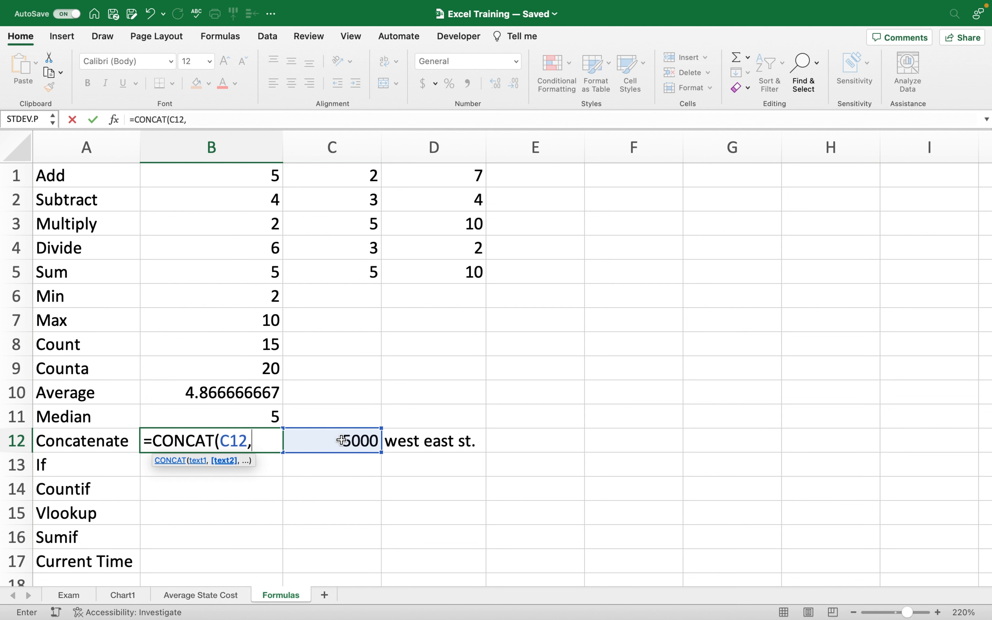
pyautogui.write('" ",')
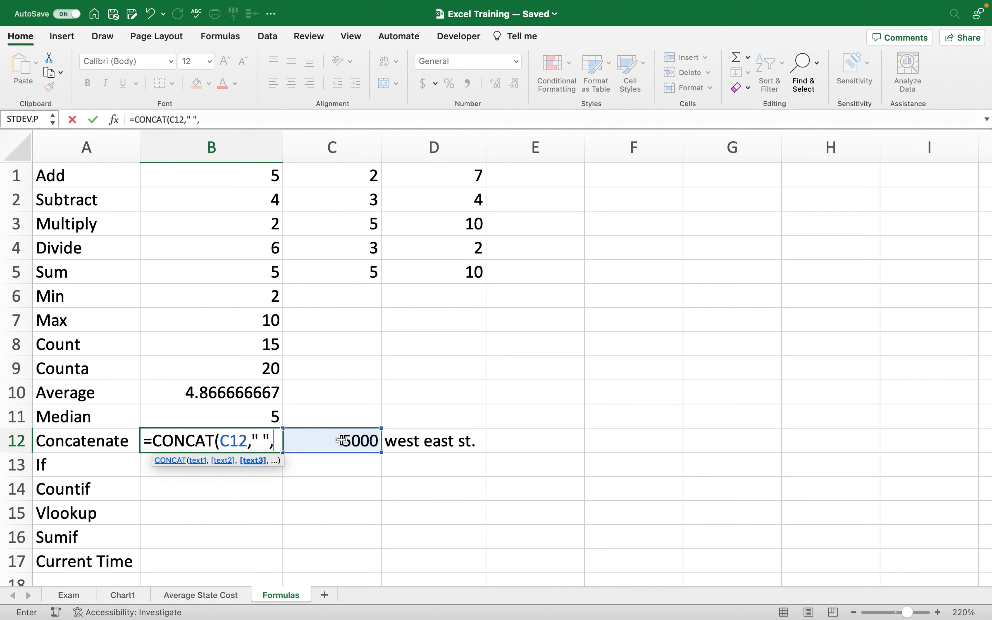
pyautogui.click(405, 441)
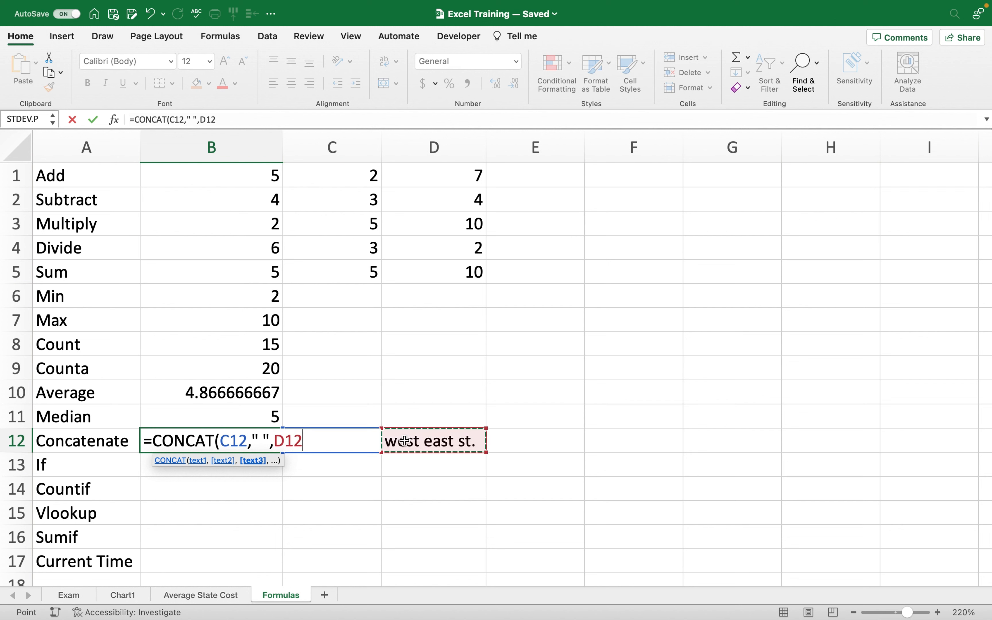
pyautogui.write(')')
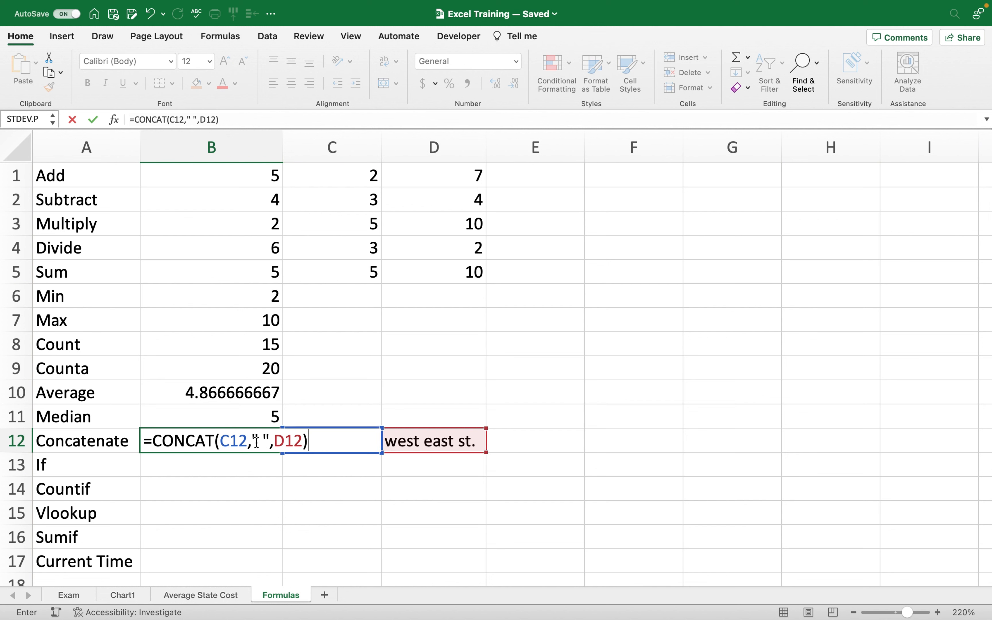
pyautogui.click(263, 475)
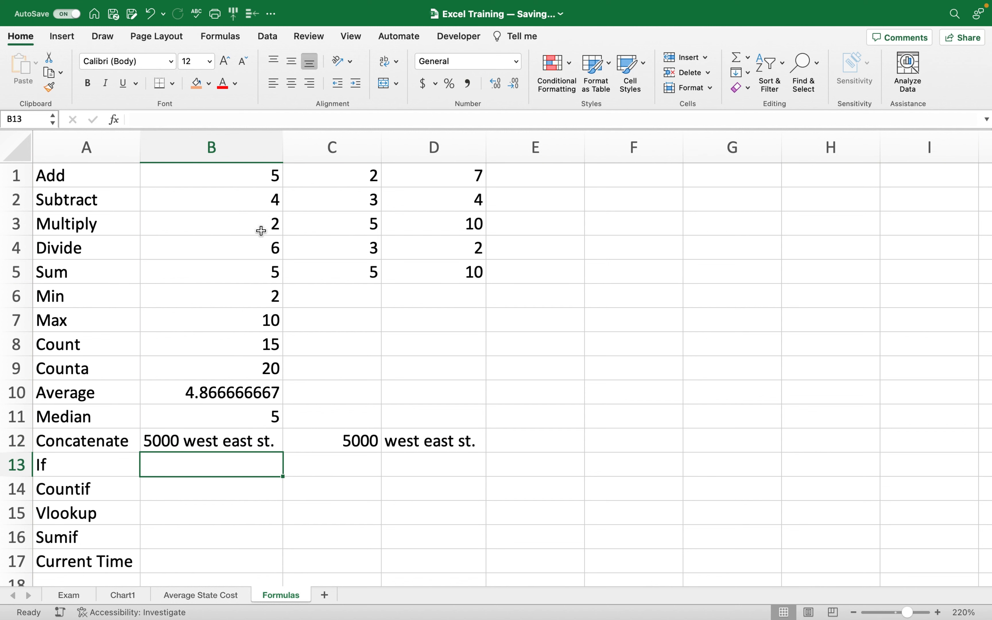
# Widen column B and enter a person's first name in C12 and surname in D12.
pyautogui.moveTo(282, 138); pyautogui.dragTo(288, 138)
pyautogui.click(267, 392)
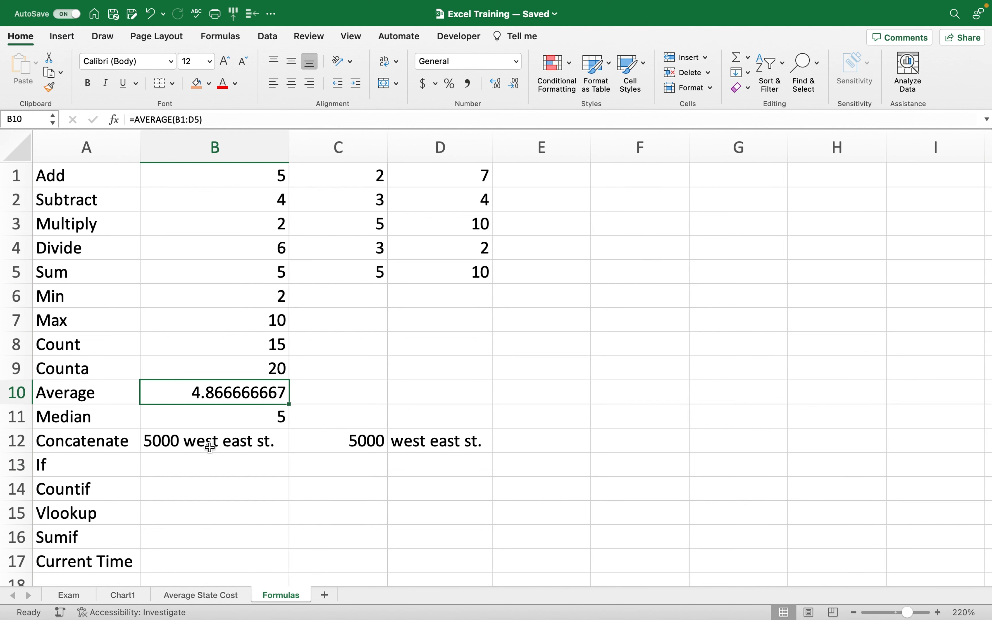
pyautogui.click(349, 446)
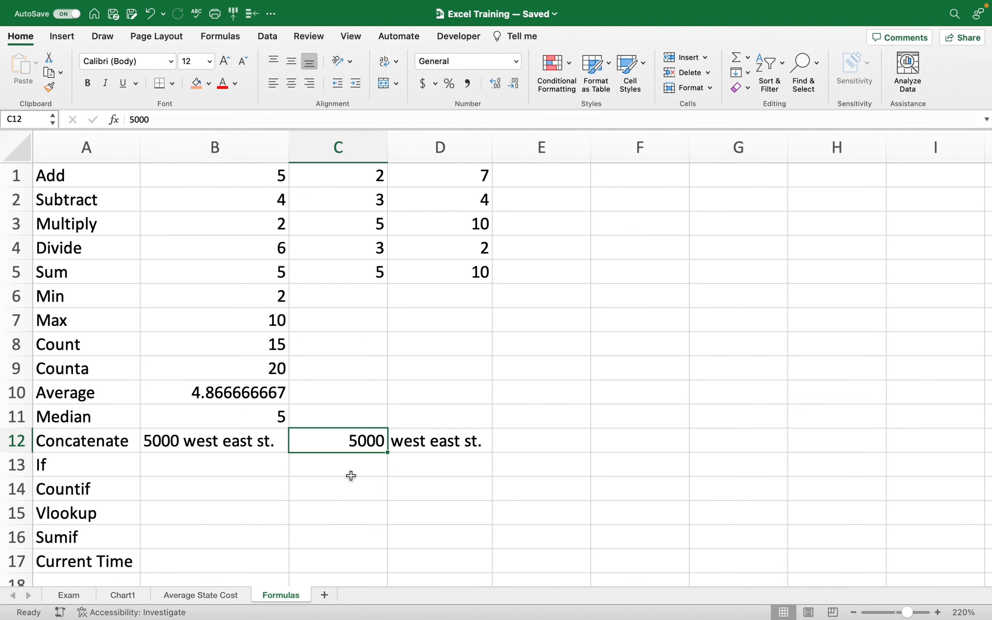
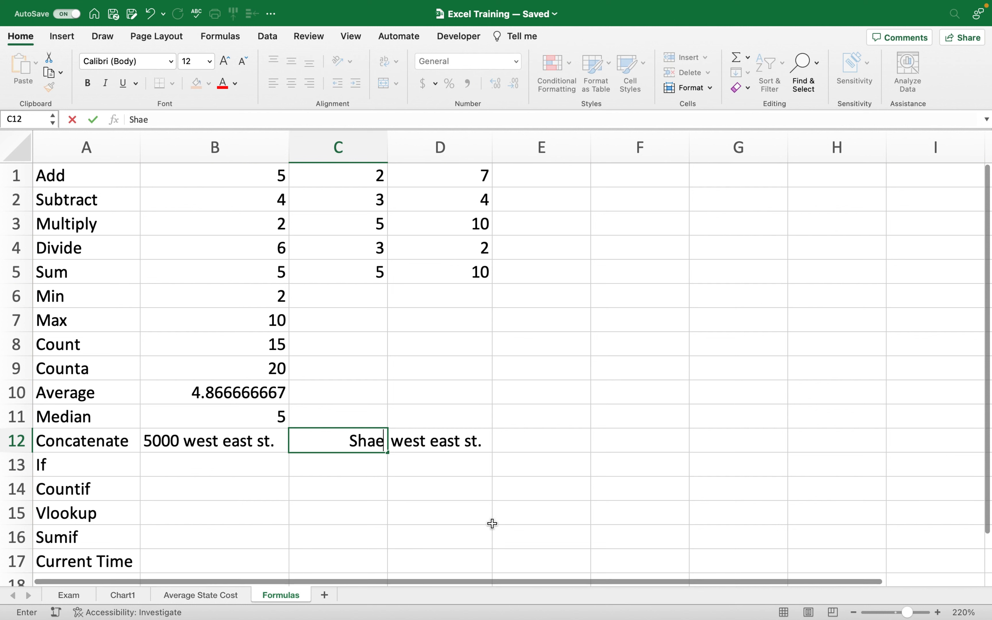
pyautogui.click(466, 441)
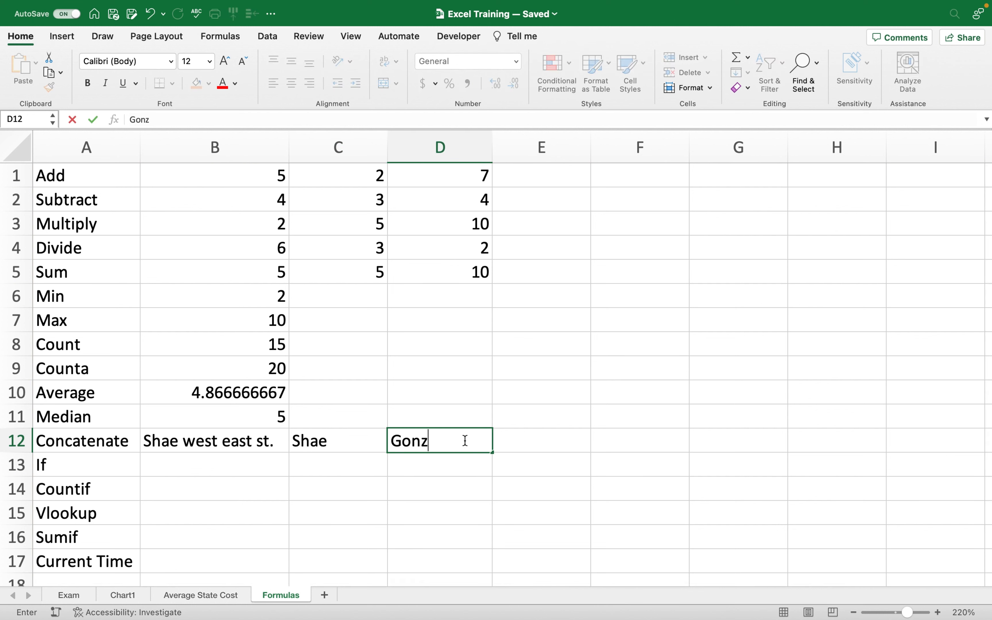
pyautogui.click(464, 459)
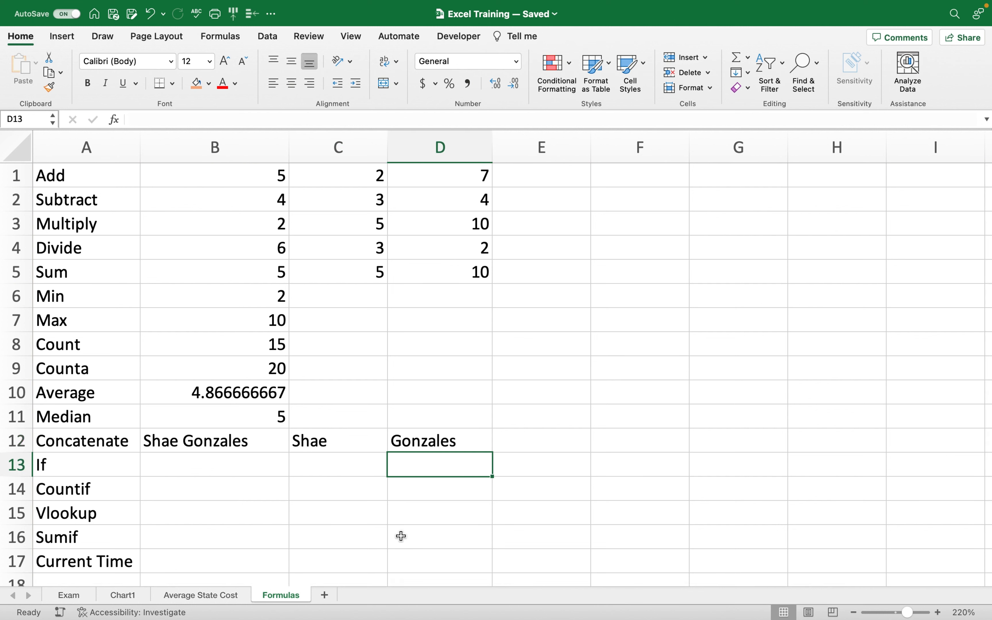
# Add orange-filled 'First' and 'Last' headings in C11:D11 and check B12's joined name.
pyautogui.click(340, 412)
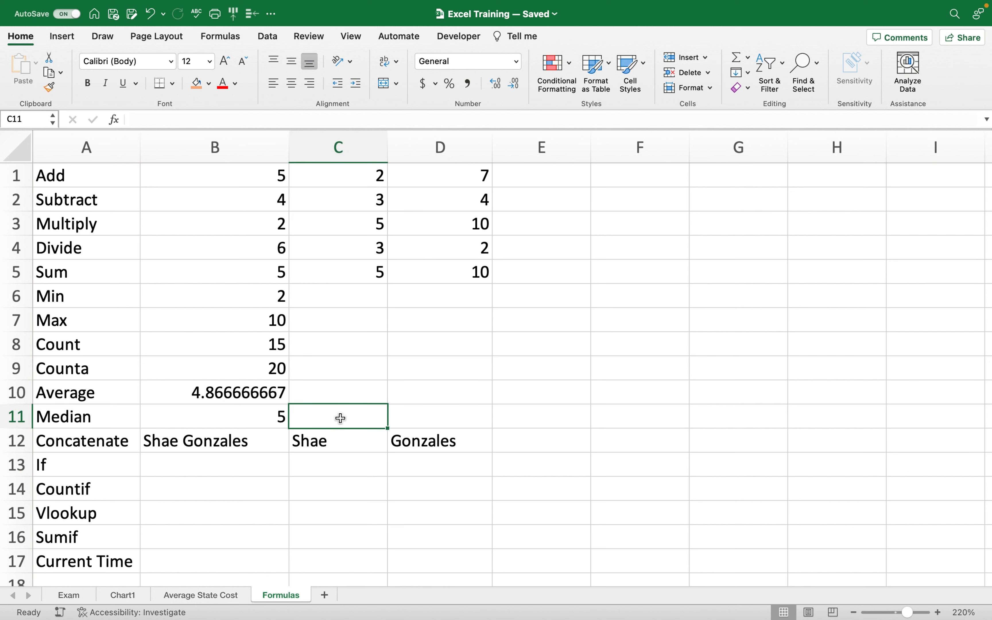
pyautogui.write('First')
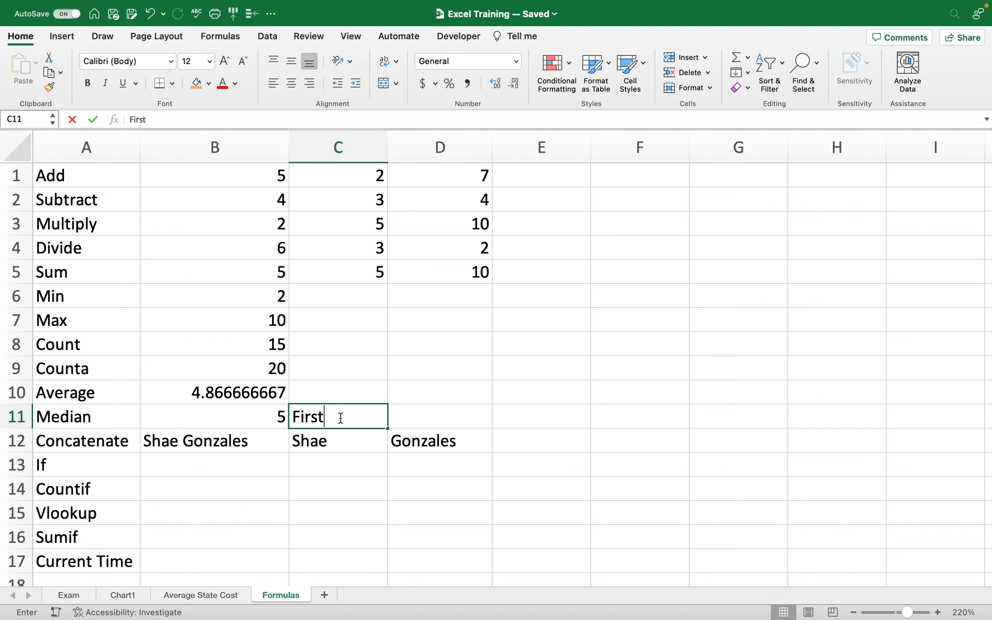
pyautogui.click(418, 427)
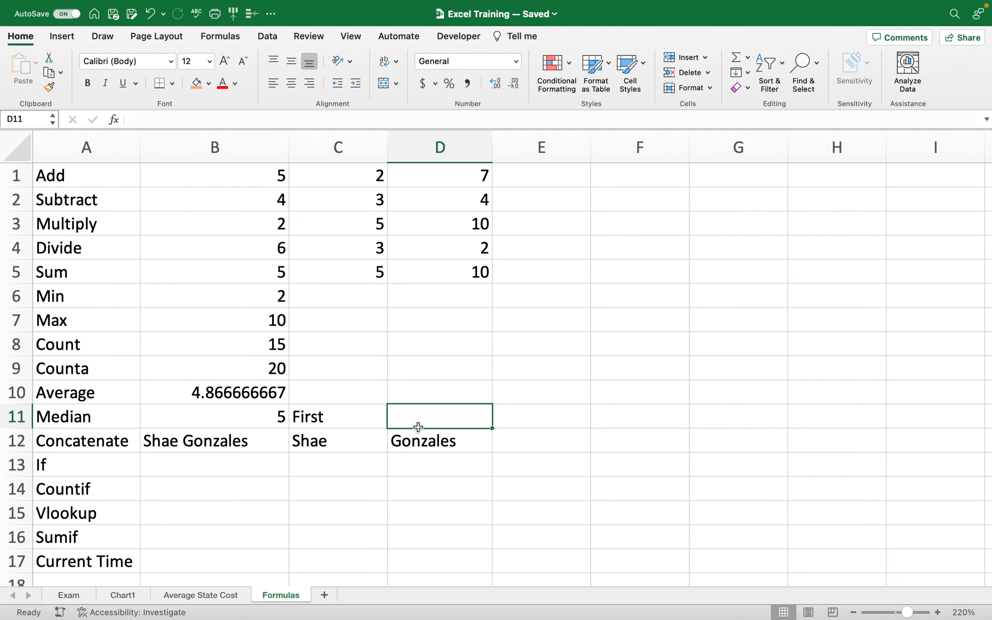
pyautogui.write('Last')
pyautogui.click(336, 485)
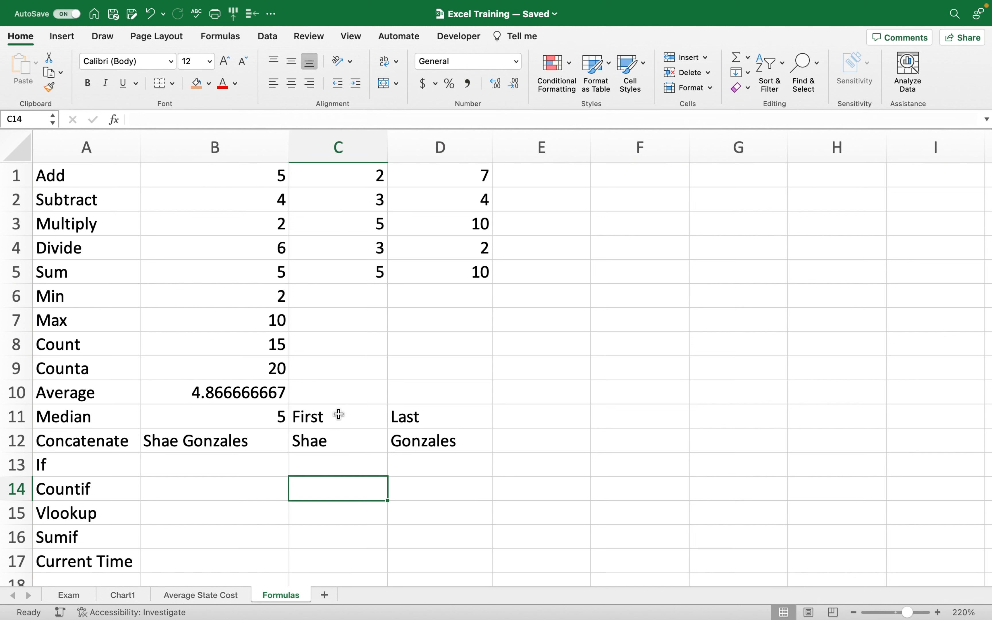
pyautogui.moveTo(339, 415); pyautogui.dragTo(463, 417)
pyautogui.click(196, 83)
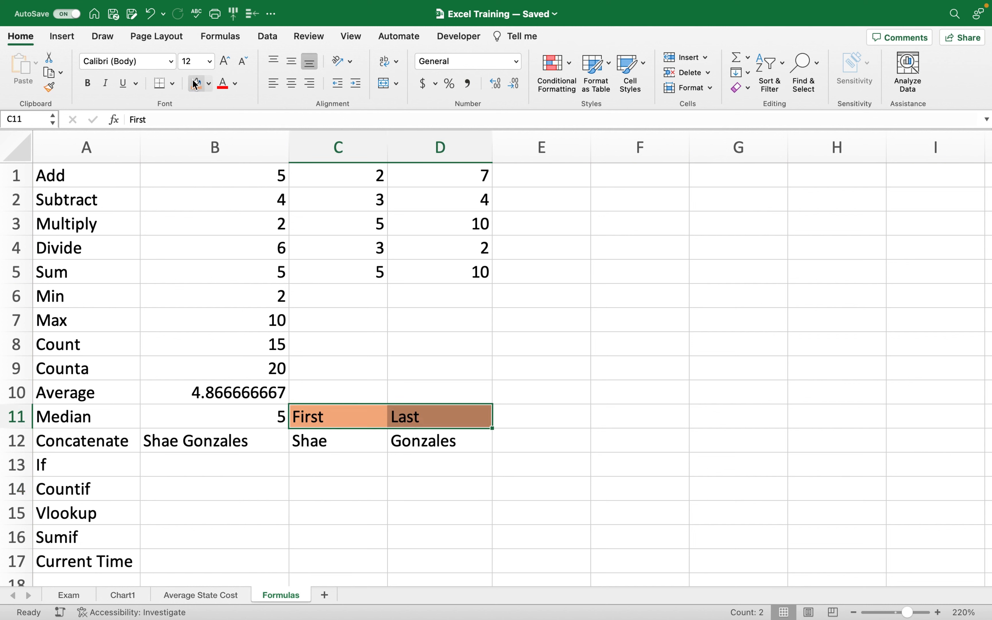
pyautogui.click(348, 418)
pyautogui.click(356, 480)
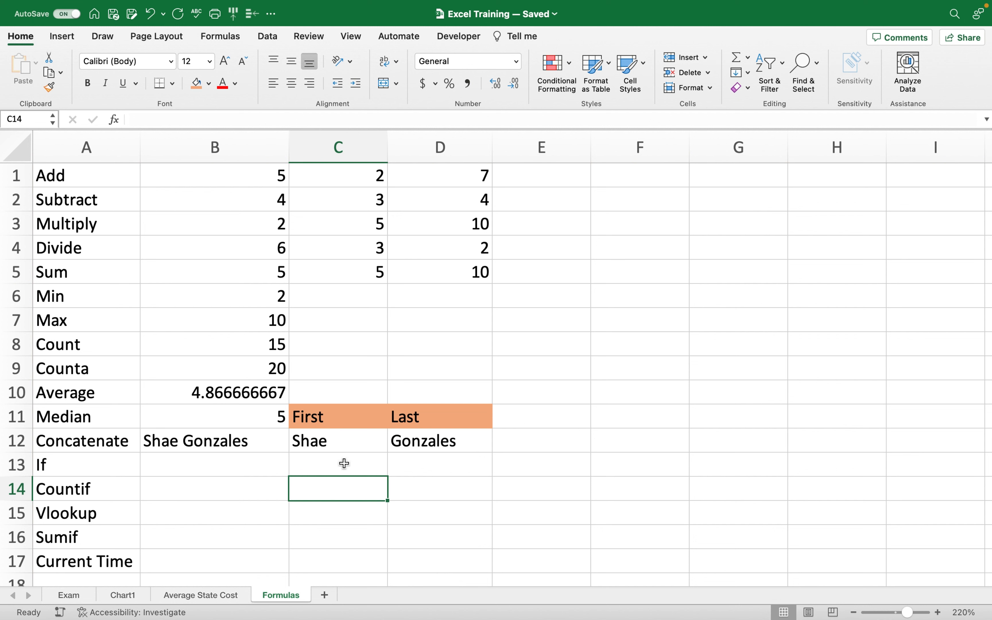
pyautogui.click(219, 435)
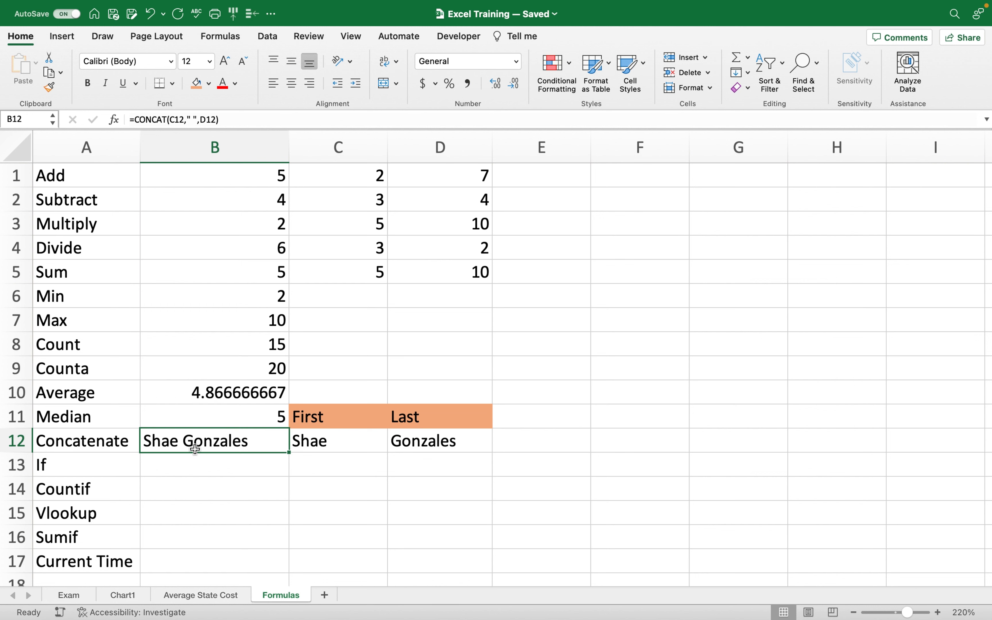
pyautogui.click(199, 463)
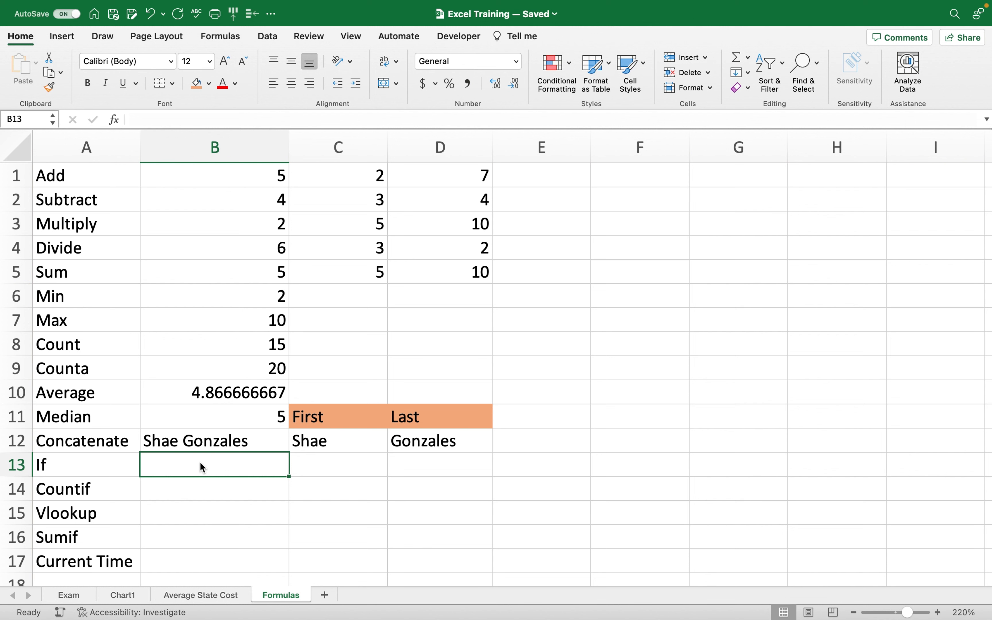
pyautogui.click(376, 466)
# Enter the score 100 in C13 and the grade A+ in D13.
pyautogui.click(428, 471)
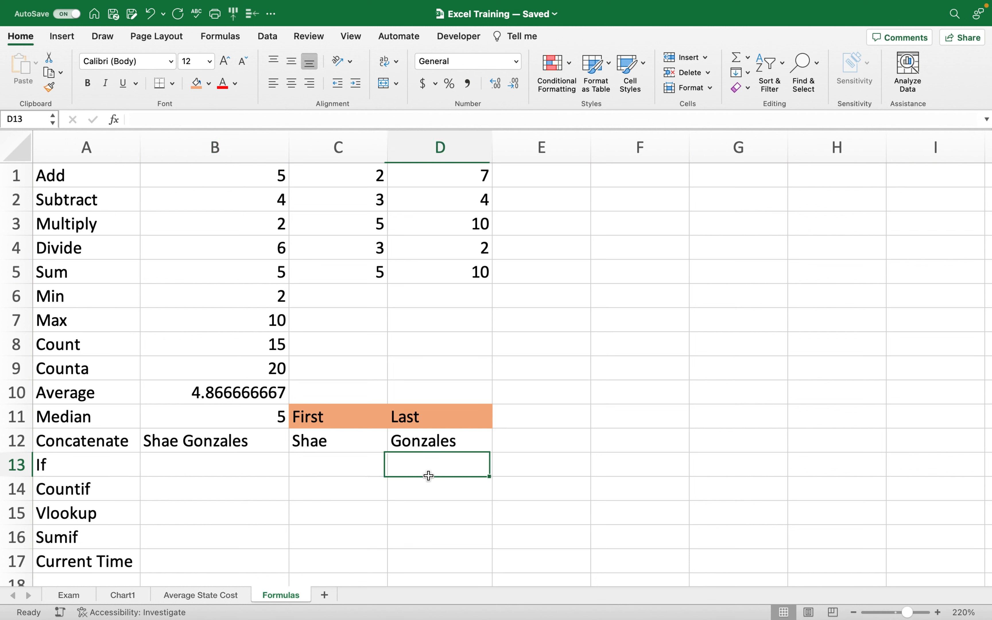
pyautogui.click(341, 468)
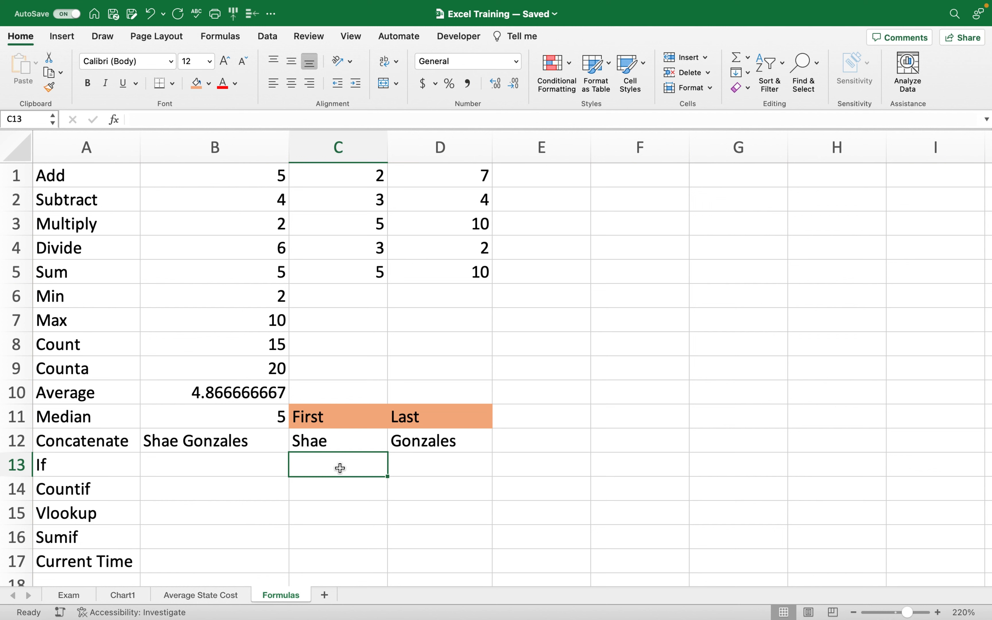
pyautogui.write('100')
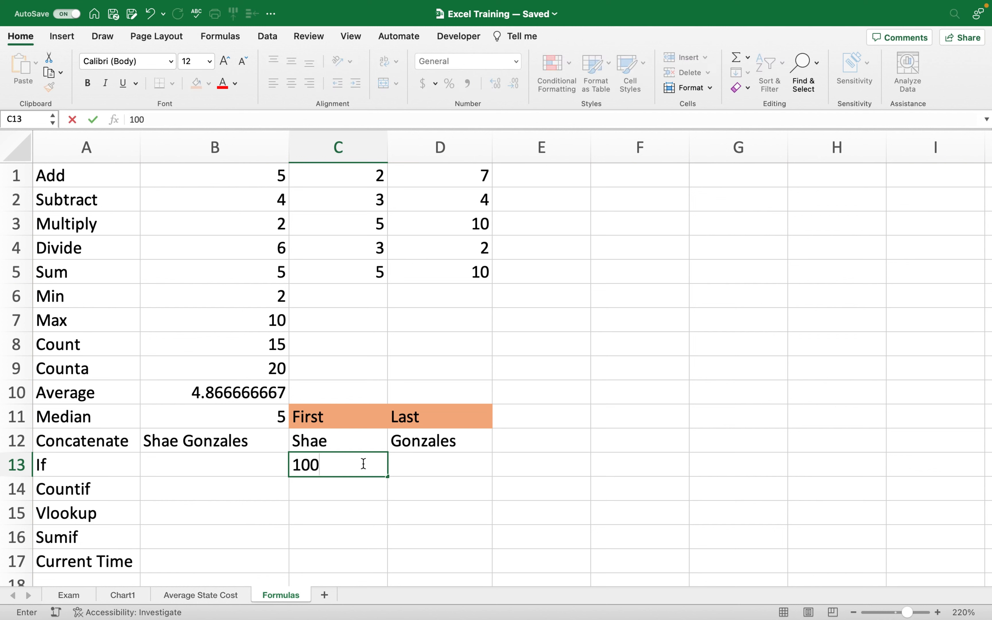
pyautogui.click(418, 459)
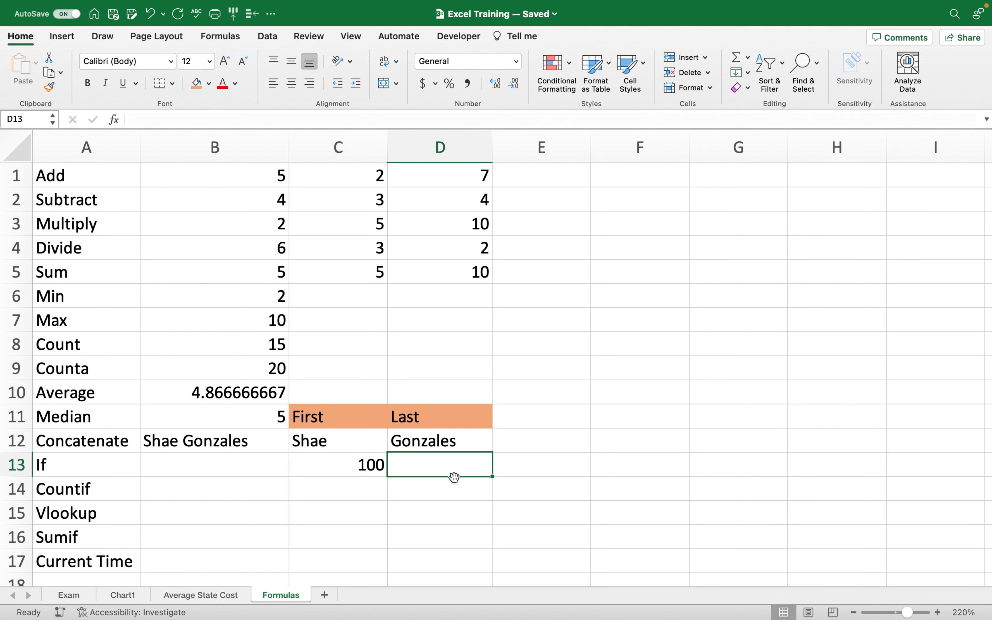
pyautogui.write('A+')
pyautogui.click(266, 471)
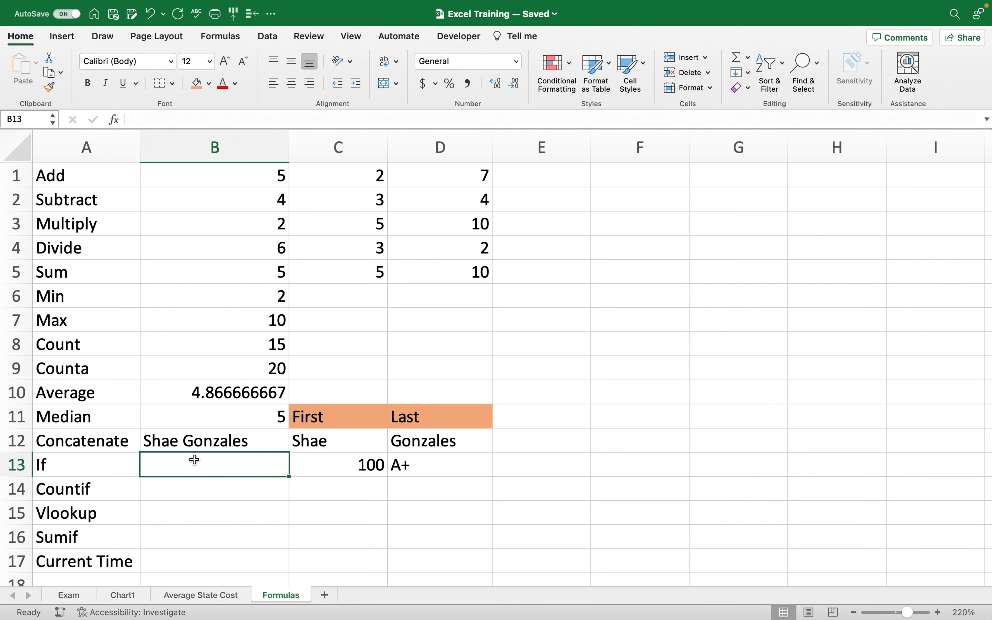
# Enter =IF(C13=100,"Good Job","Needs Work") in B13.
pyautogui.write('=')
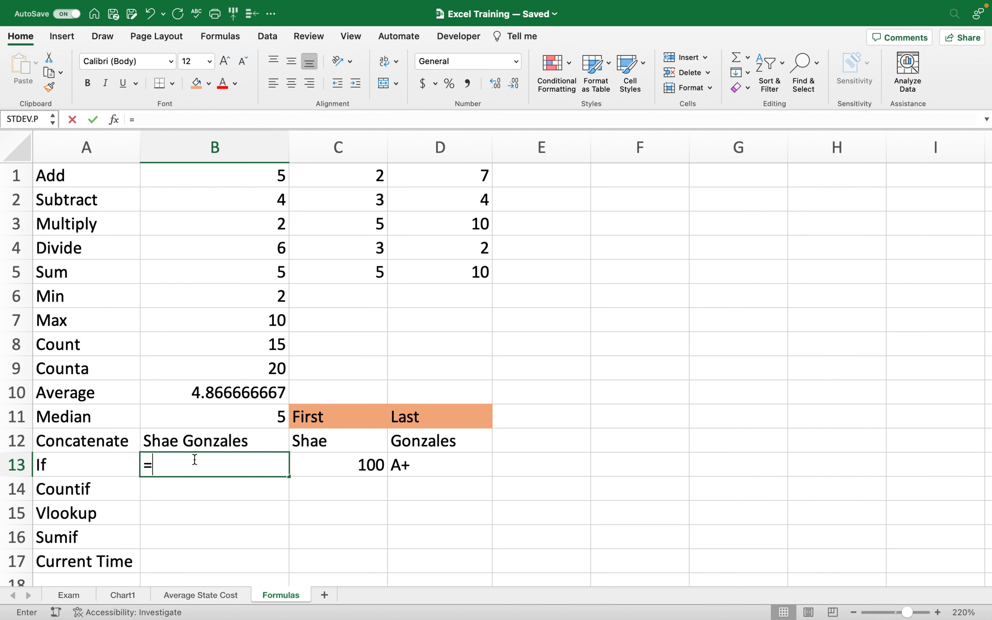
pyautogui.write('if')
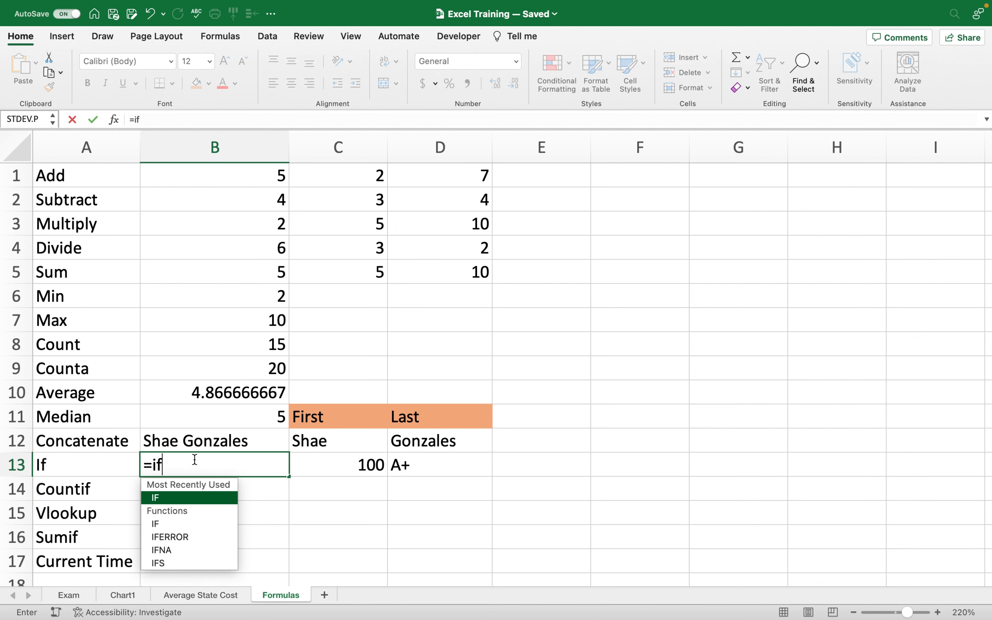
pyautogui.doubleClick(189, 497)
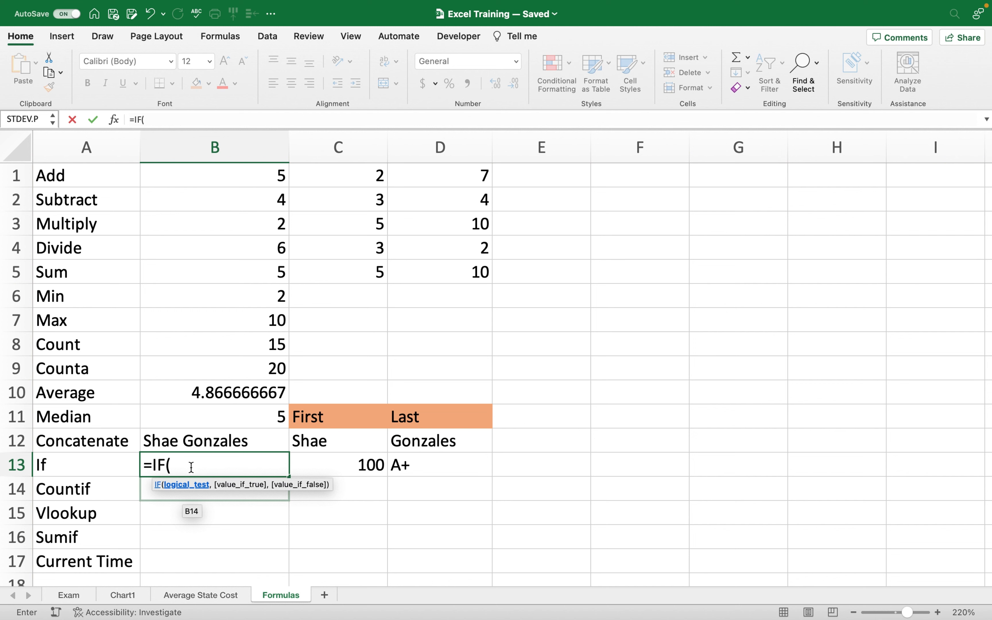
pyautogui.click(342, 465)
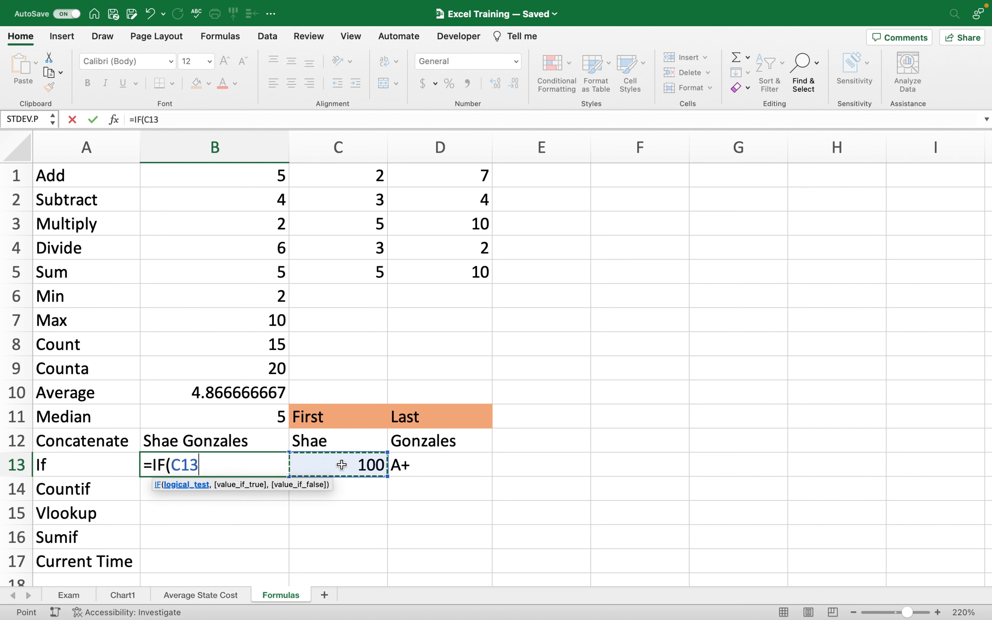
pyautogui.write('=')
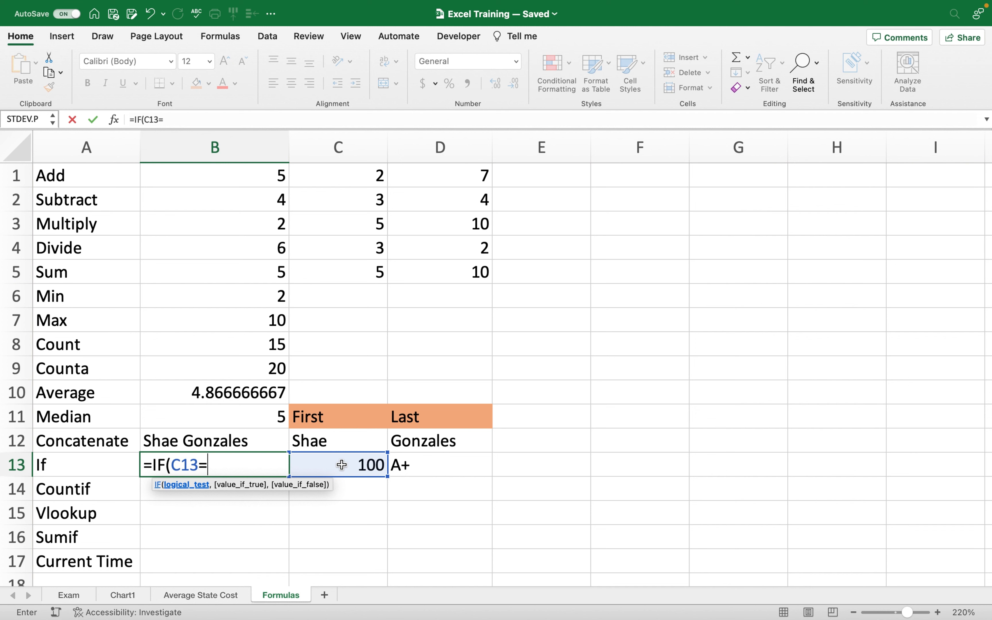
pyautogui.write('100,')
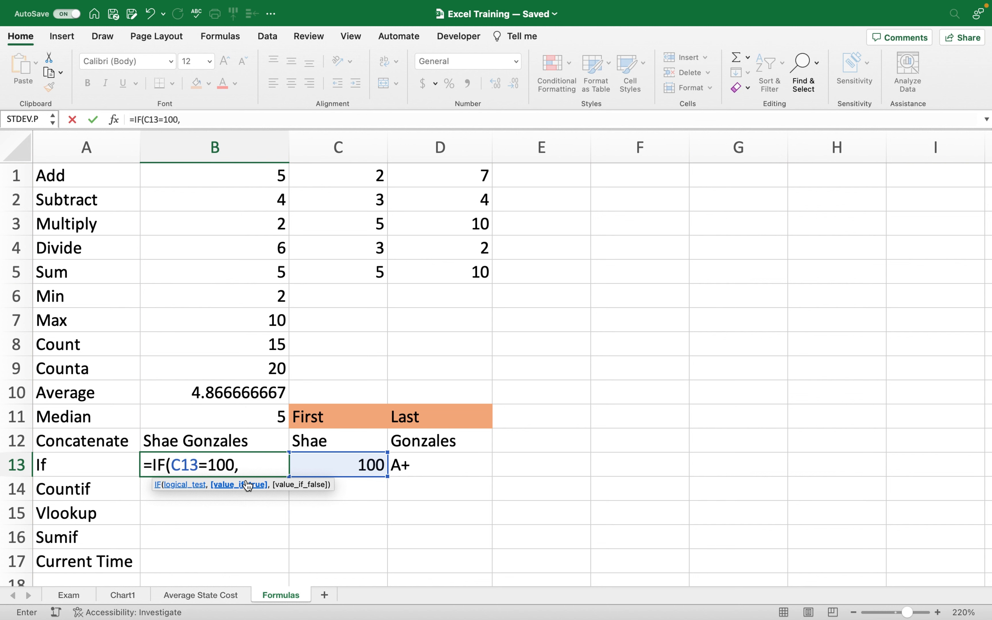
pyautogui.write('"Good Job')
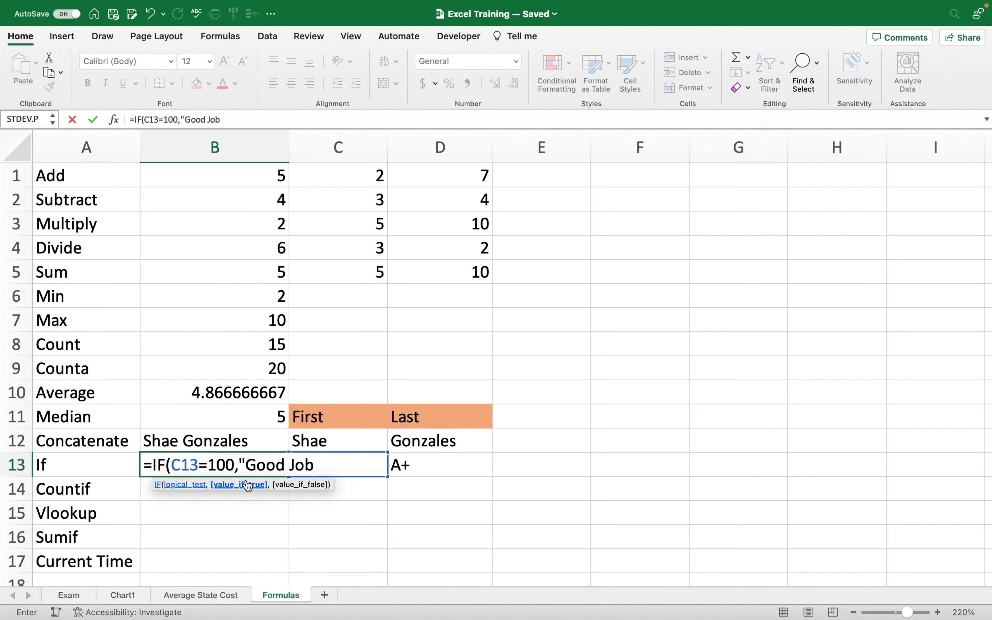
pyautogui.write('",')
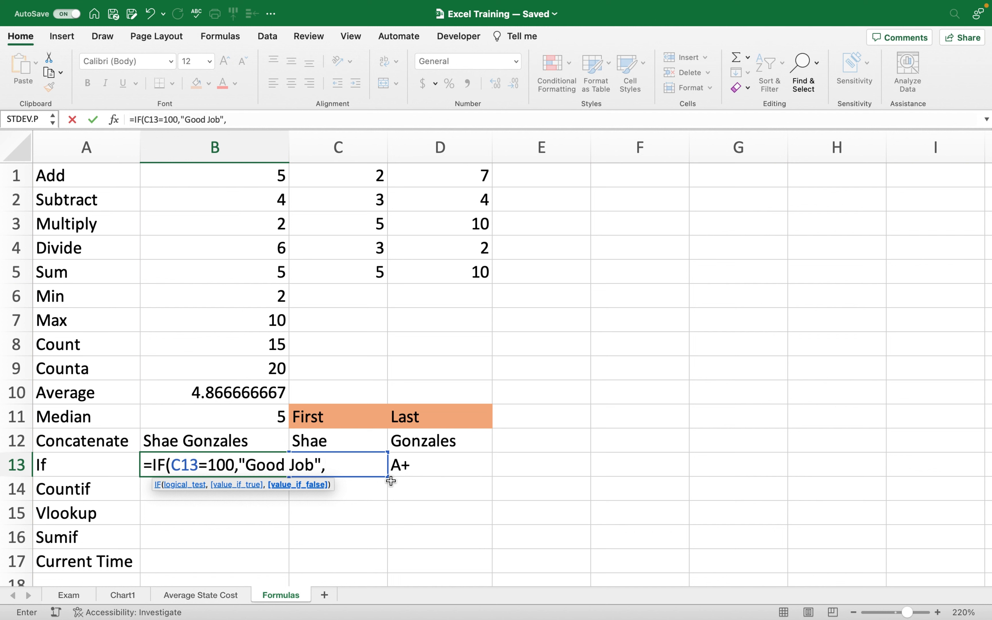
pyautogui.write('"Needs Work')
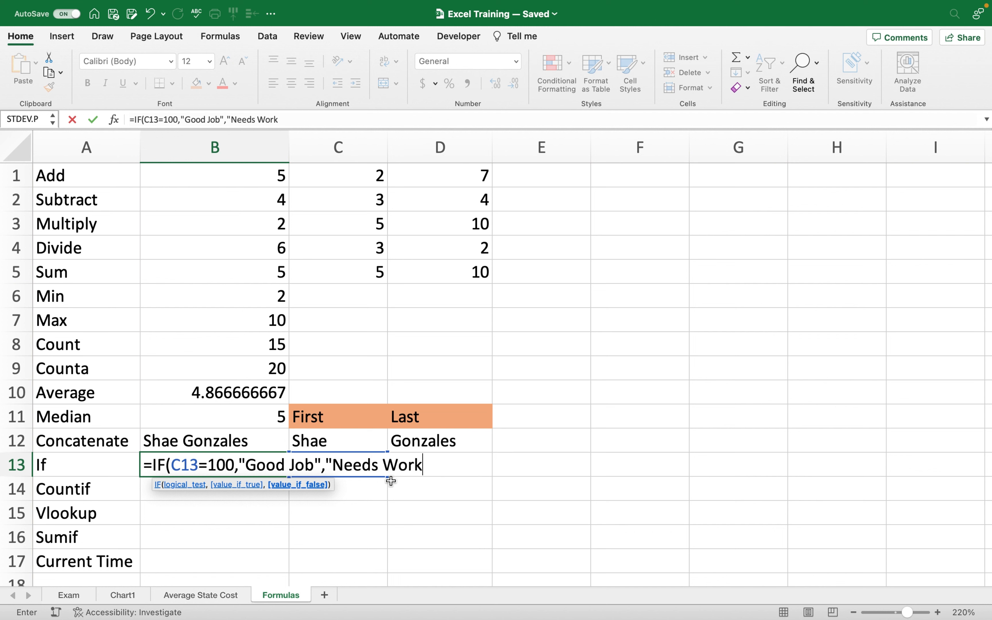
pyautogui.write('")')
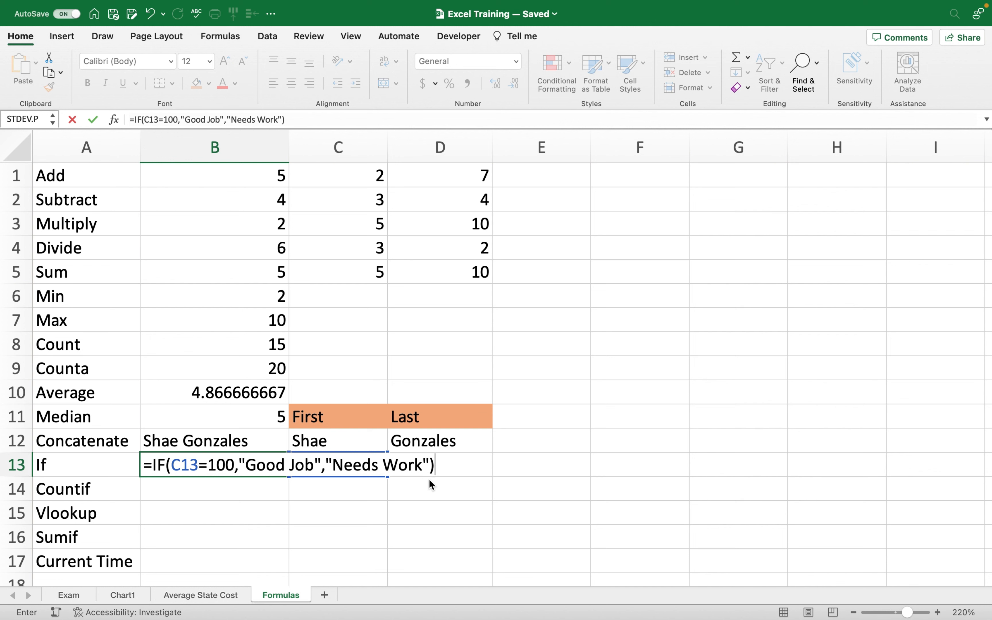
pyautogui.press('Return')
# Change the C13 score to 70 so B13 shows Needs Work.
pyautogui.click(343, 508)
pyautogui.click(192, 471)
pyautogui.click(373, 464)
pyautogui.write('70')
pyautogui.press('Return')
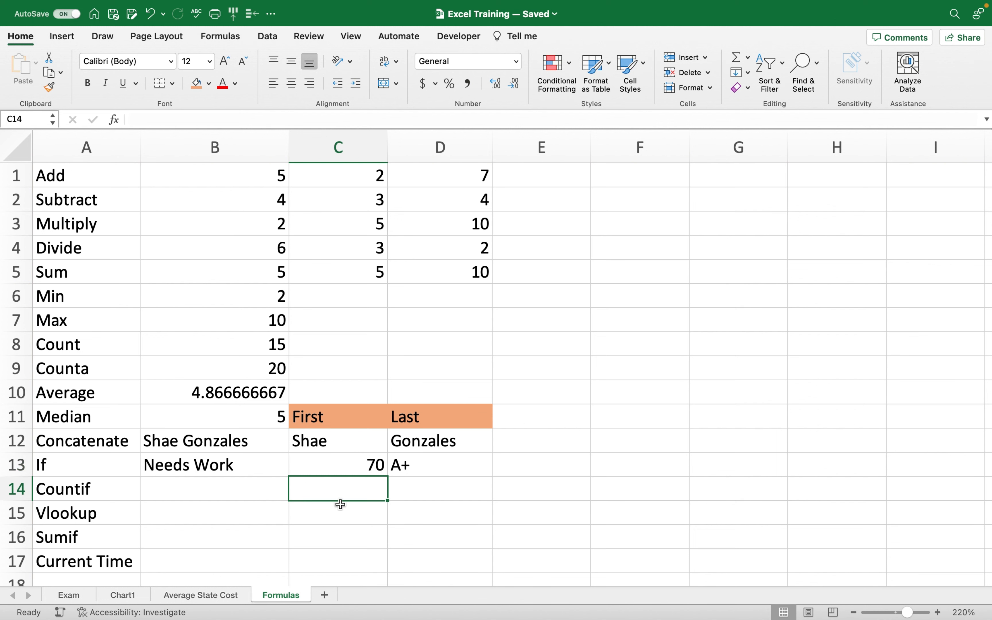
# Edit B13's test to C13>=70 so a score of 70 returns Good Job.
pyautogui.click(198, 468)
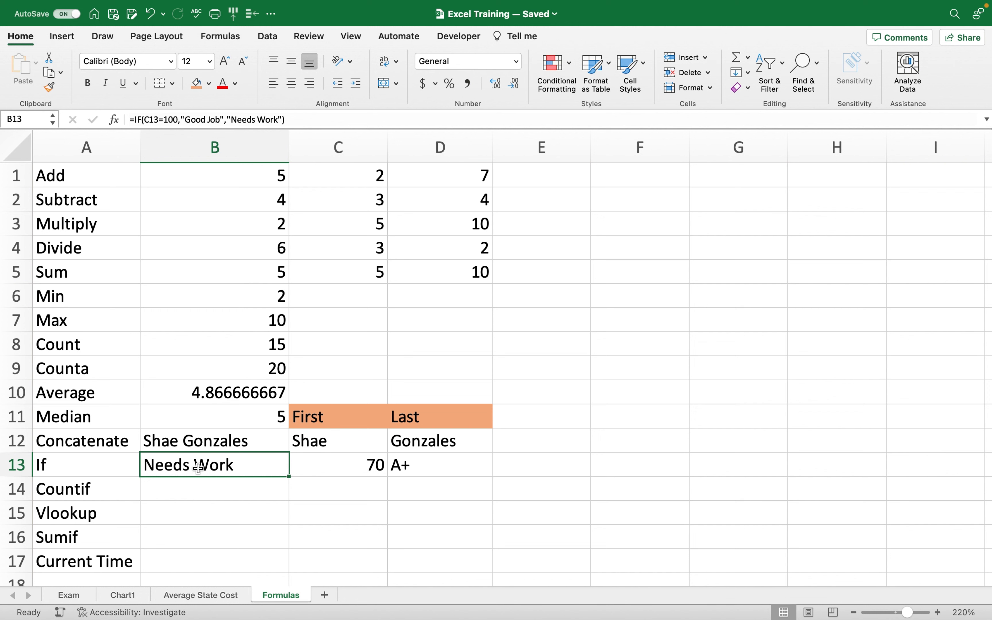
pyautogui.doubleClick(198, 468)
pyautogui.click(208, 469)
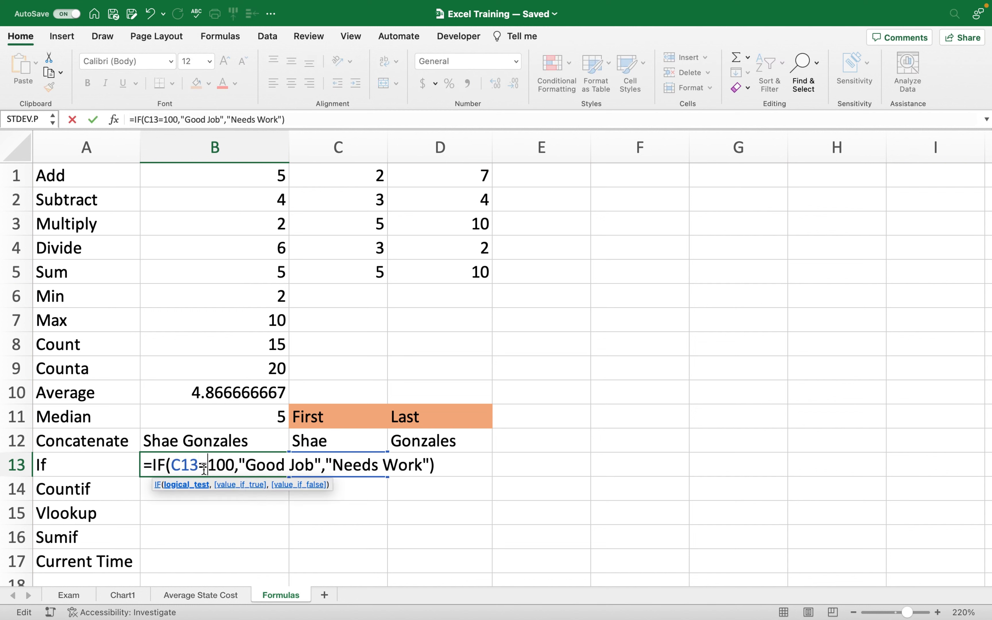
pyautogui.click(203, 468)
pyautogui.write('>')
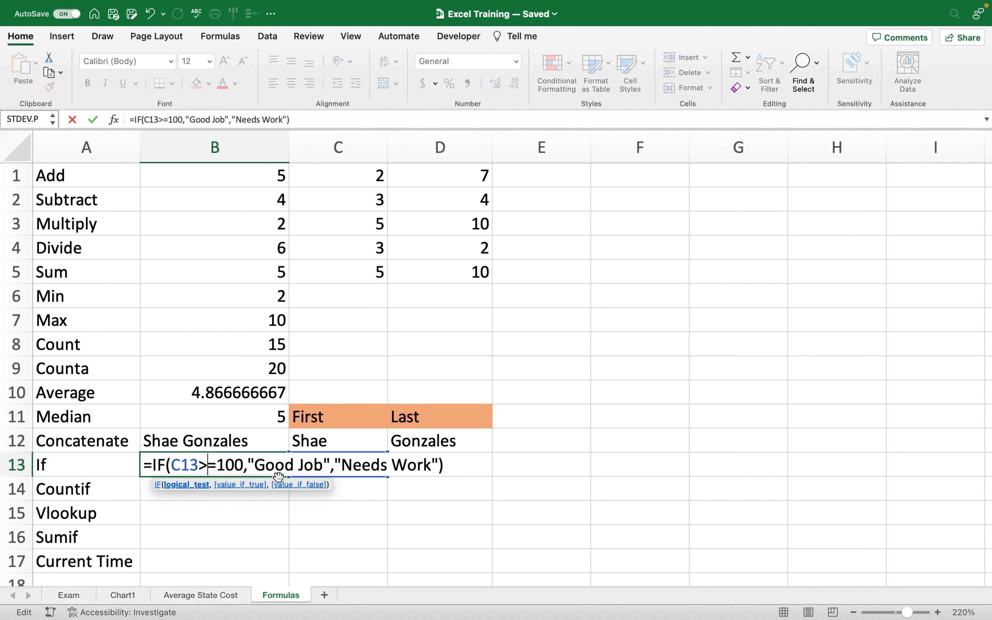
pyautogui.doubleClick(237, 466)
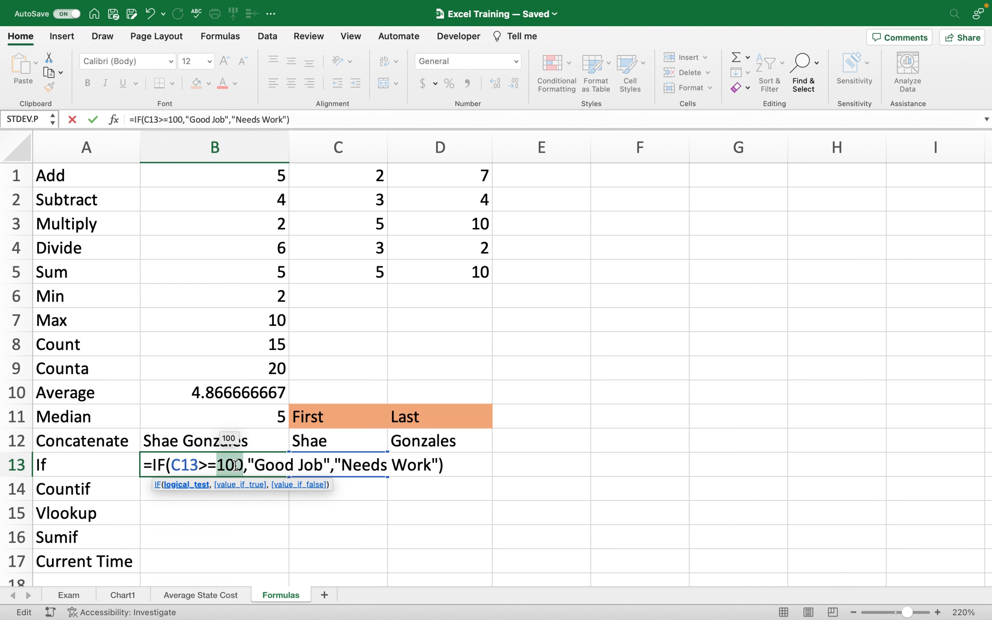
pyautogui.write('70')
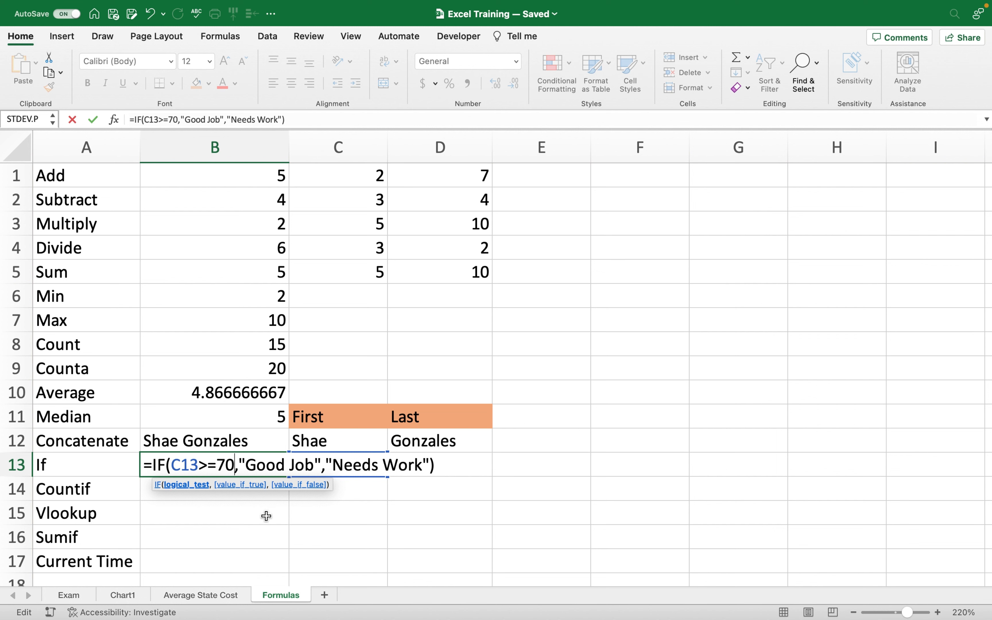
pyautogui.press('Return')
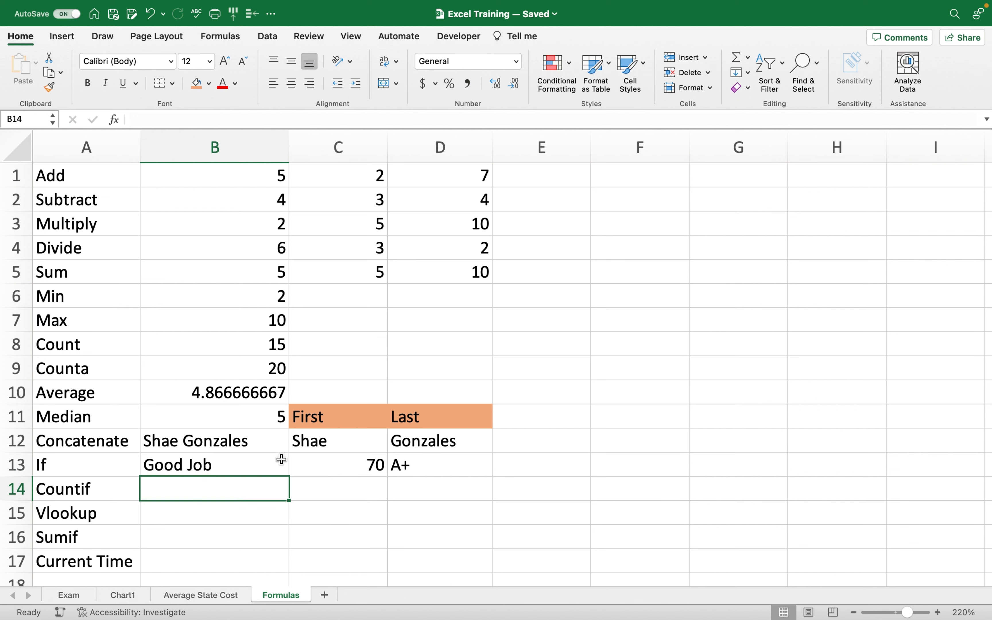
# Try scores 80, 90, 1000 and finally 69 in C13, then check B13's result.
pyautogui.click(372, 465)
pyautogui.write('80')
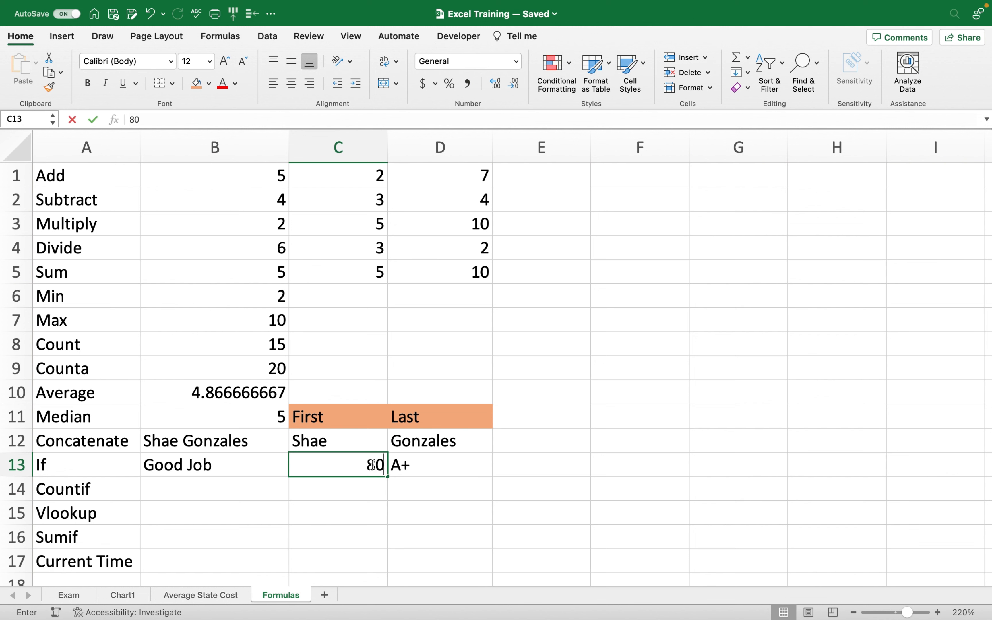
pyautogui.press('Return')
pyautogui.click(373, 465)
pyautogui.write('90')
pyautogui.press('Return')
pyautogui.click(372, 465)
pyautogui.write('1000')
pyautogui.press('Return')
pyautogui.click(372, 465)
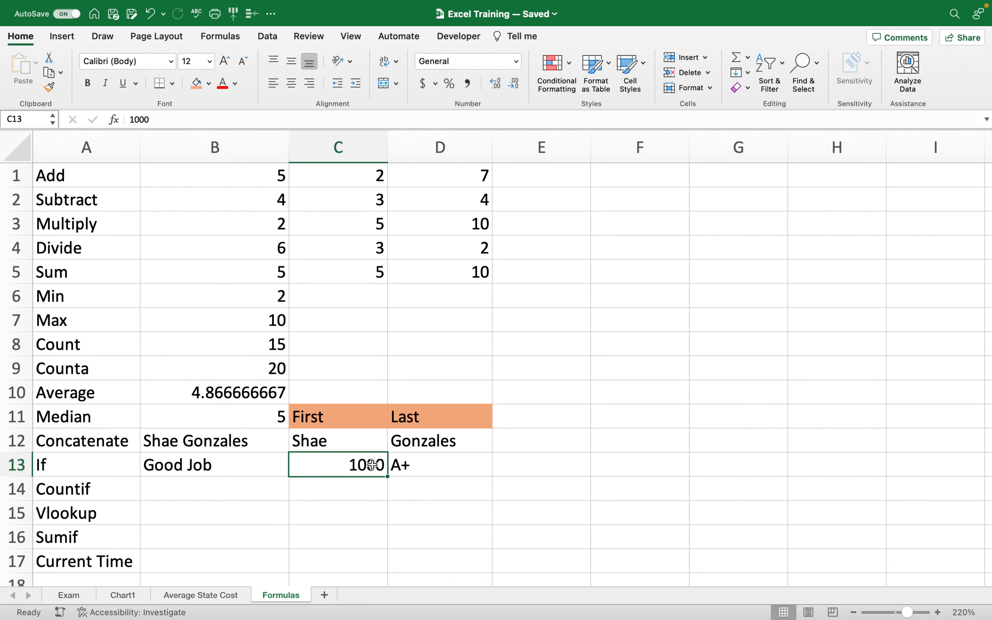
pyautogui.write('69')
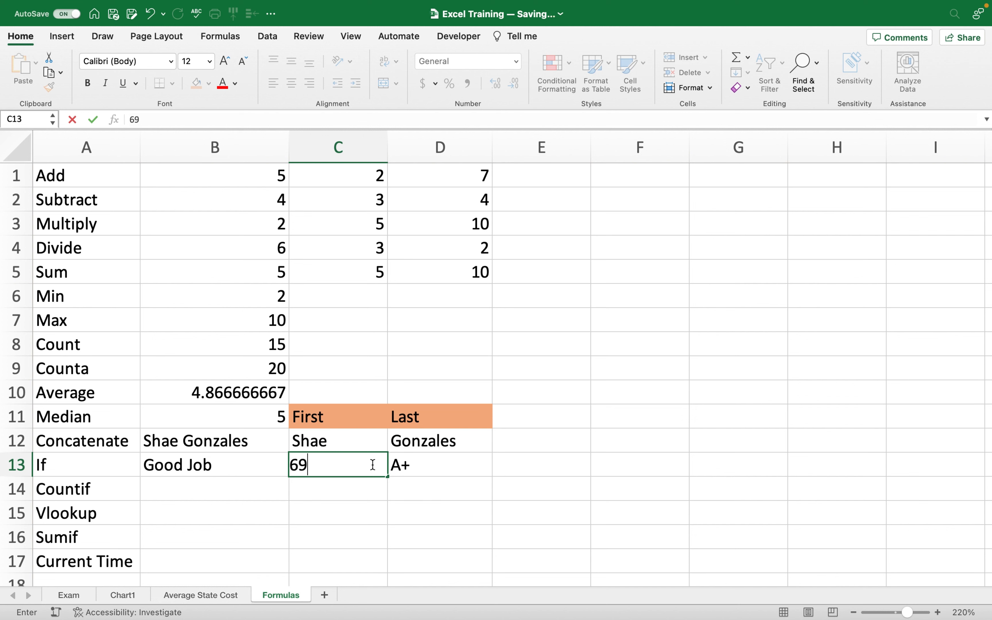
pyautogui.press('Return')
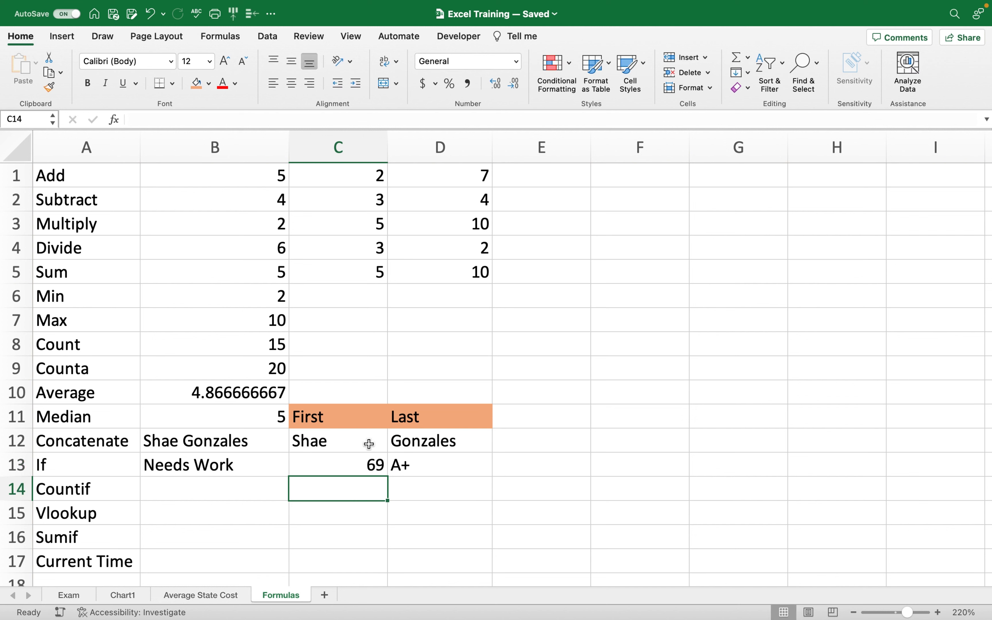
pyautogui.click(271, 472)
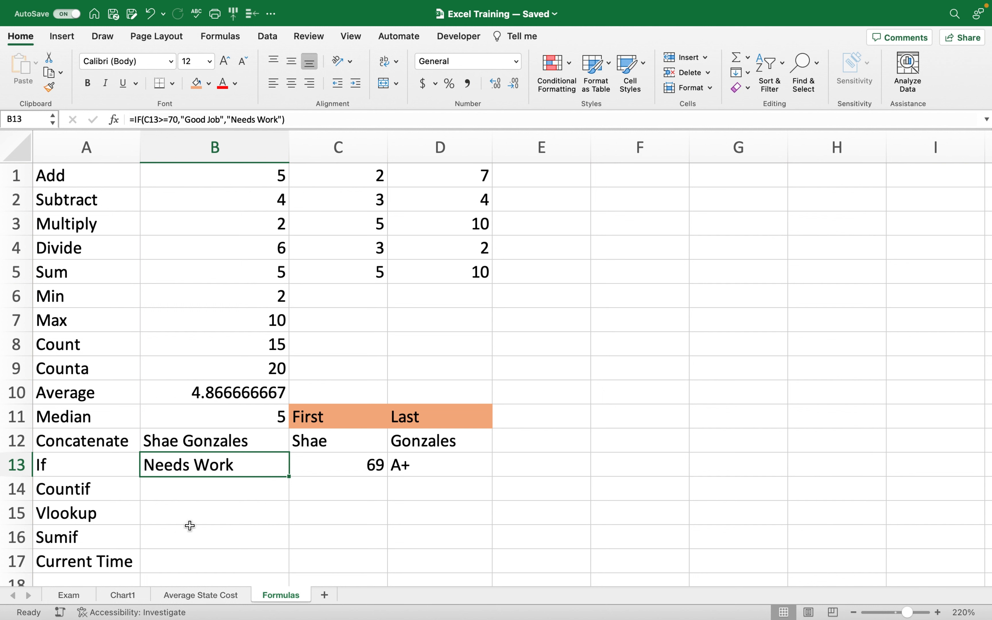
# Enter =COUNTIF(B1:D10,5) in B14, returning 4.
pyautogui.click(176, 493)
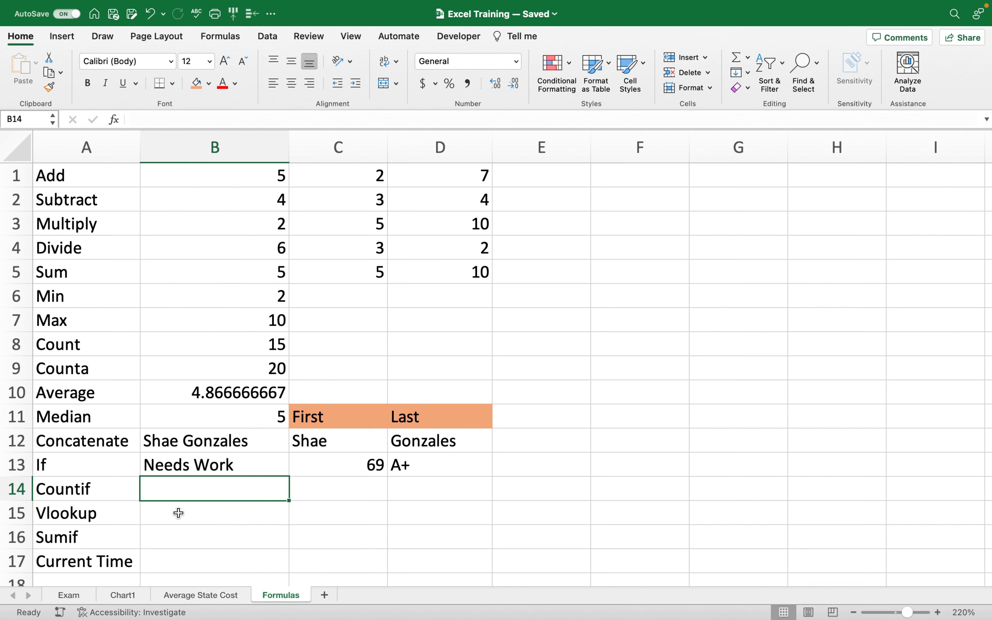
pyautogui.write('=count')
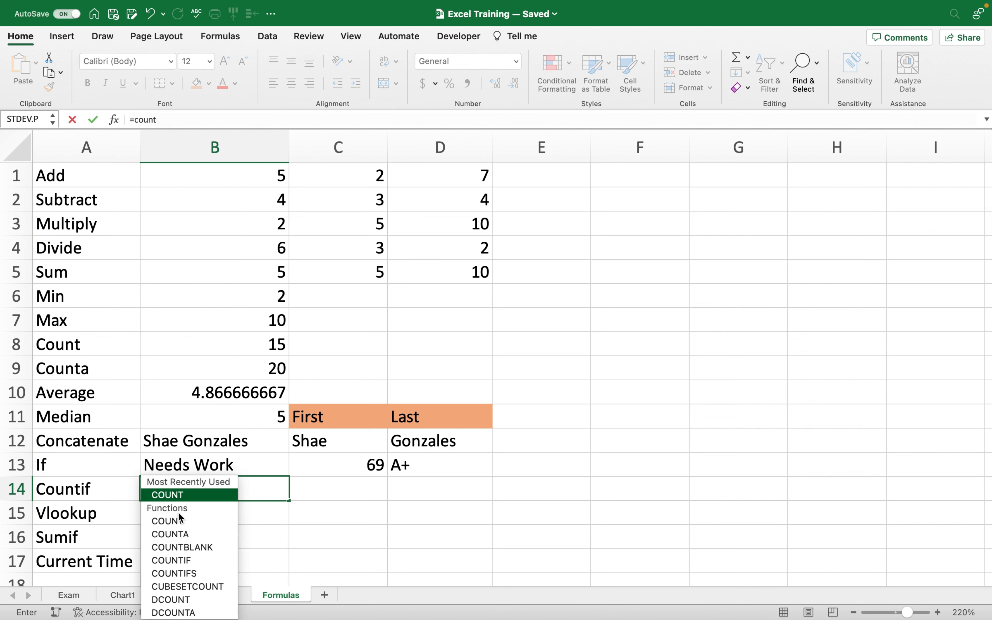
pyautogui.doubleClick(200, 563)
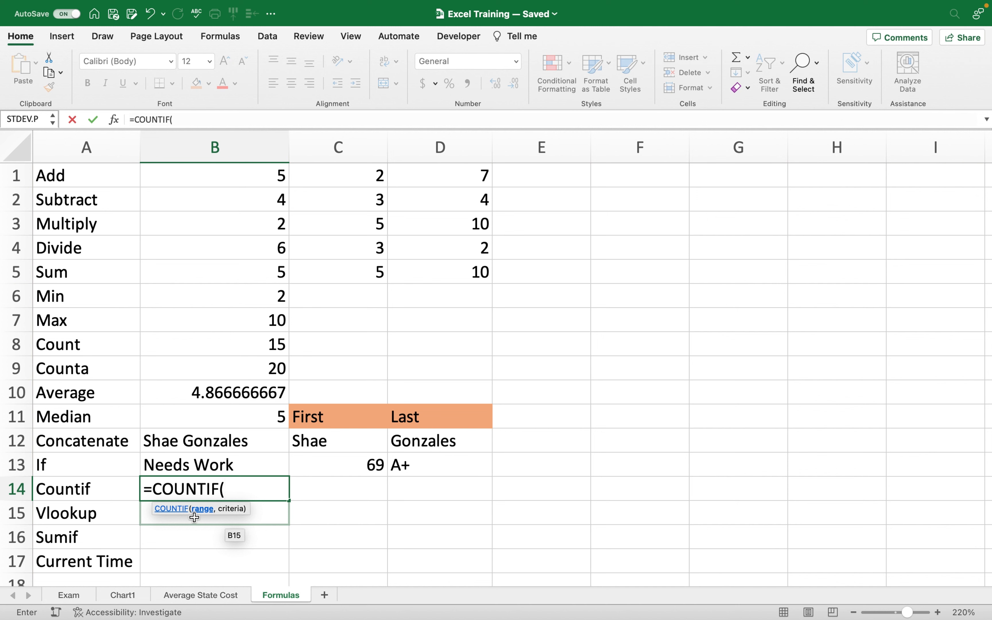
pyautogui.moveTo(202, 167); pyautogui.dragTo(472, 384)
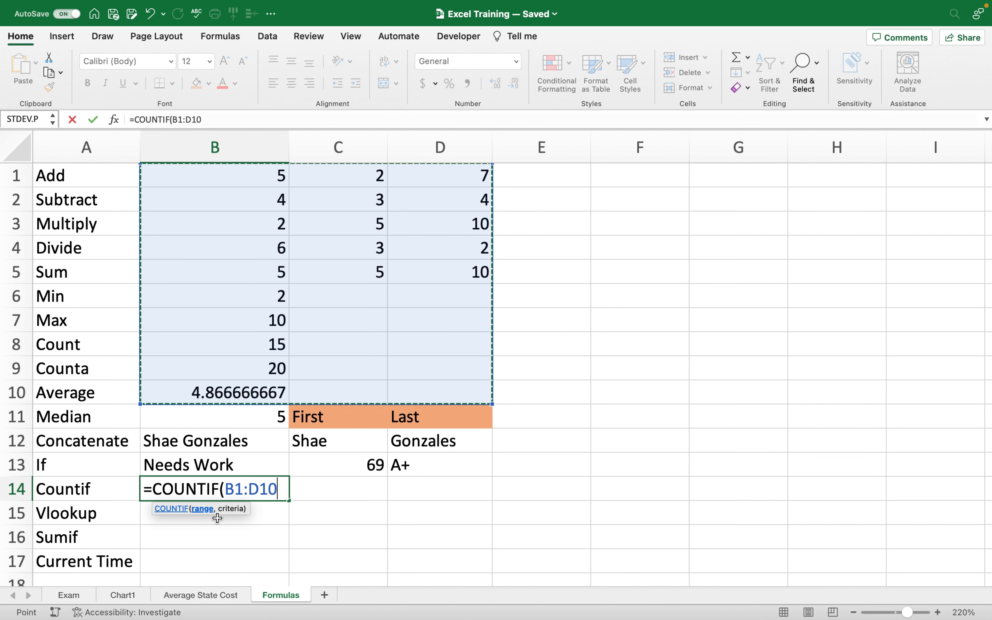
pyautogui.write(',5')
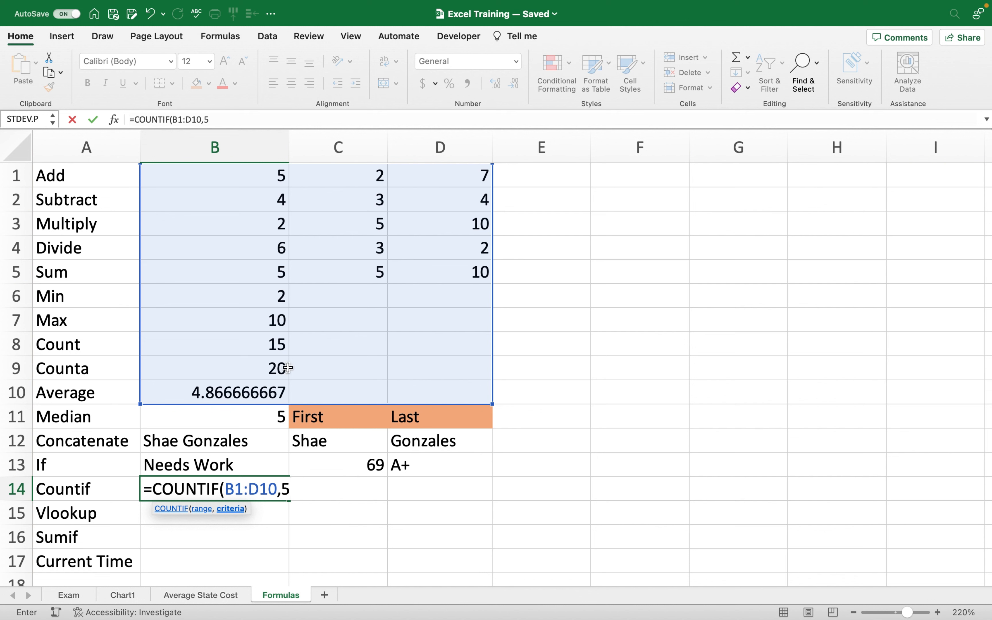
pyautogui.write(')')
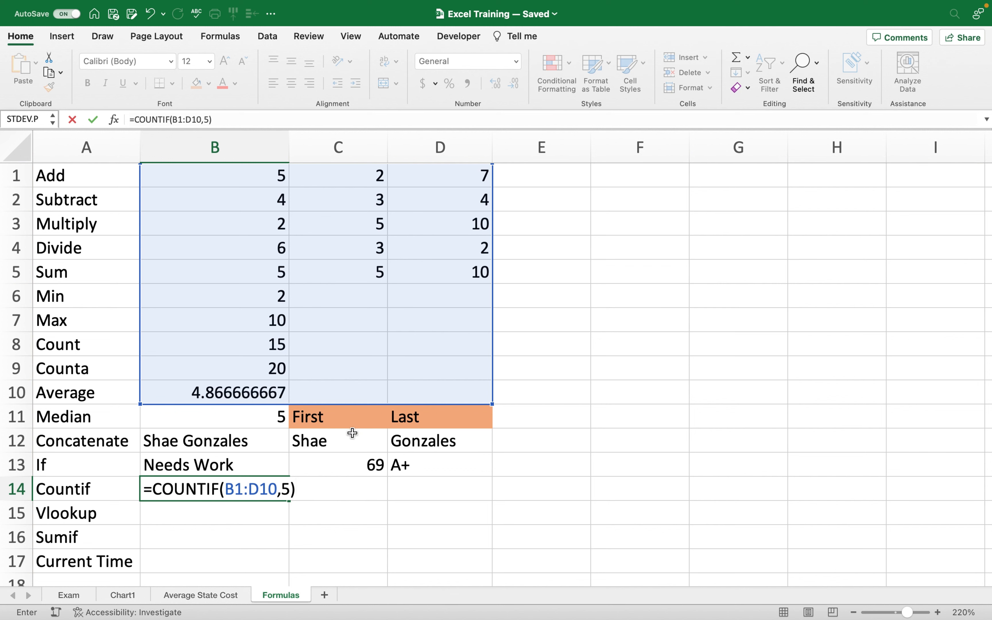
pyautogui.press('Return')
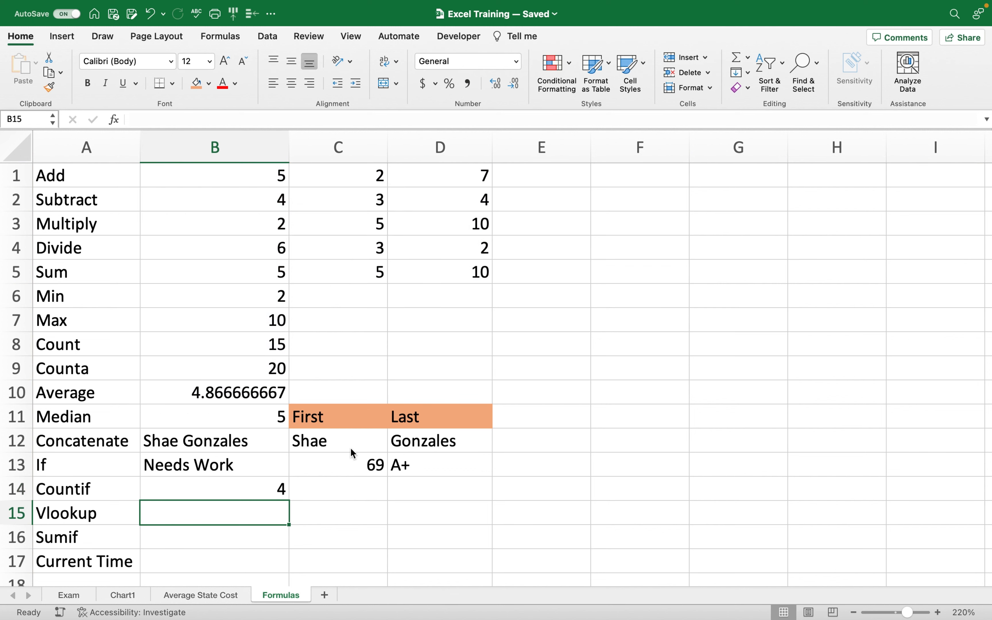
pyautogui.click(240, 492)
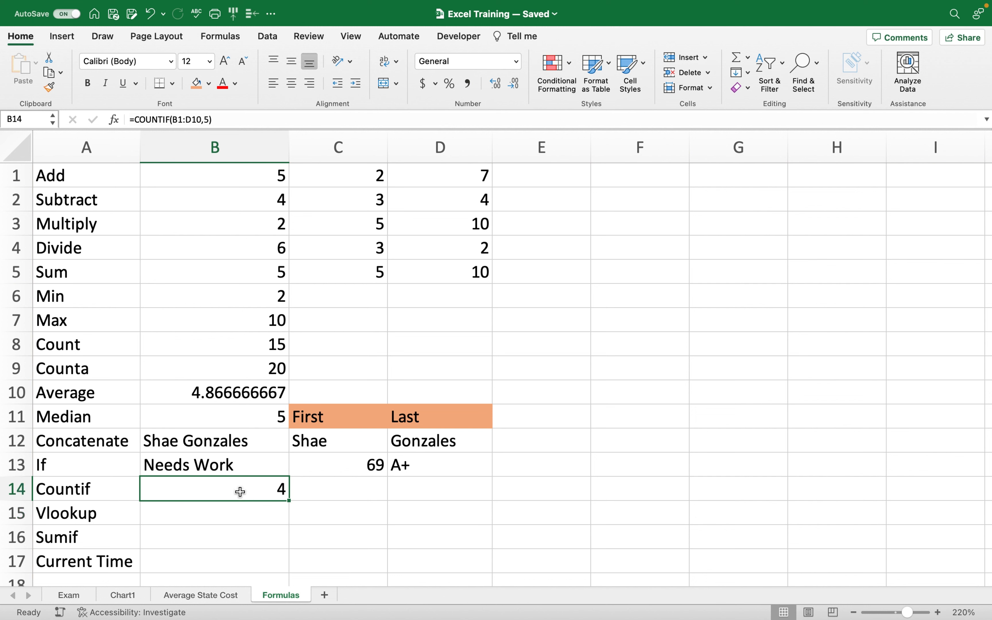
pyautogui.click(225, 510)
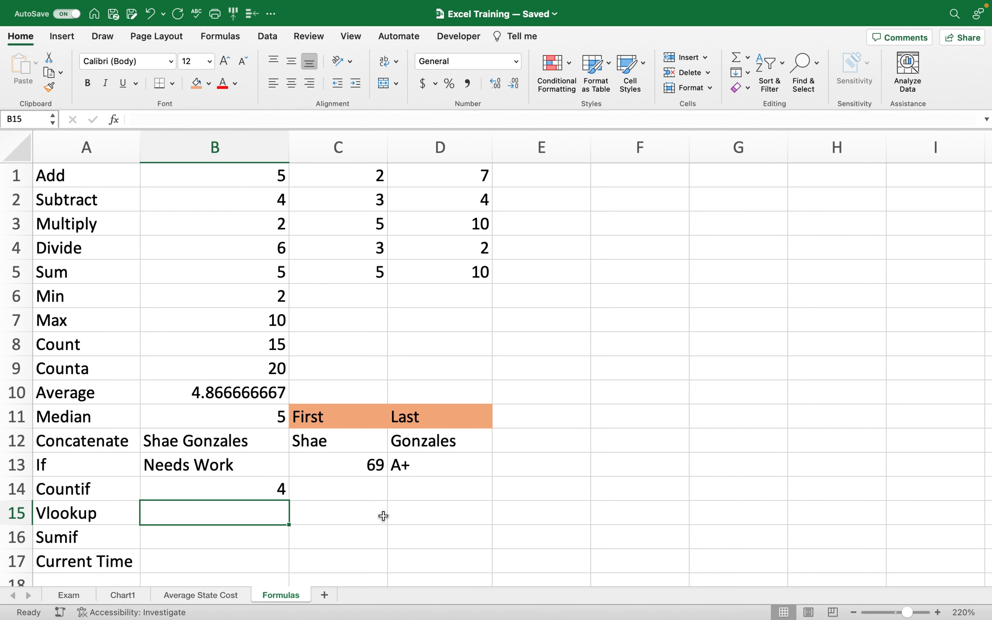
# Type three first names into D15:D17.
pyautogui.click(394, 511)
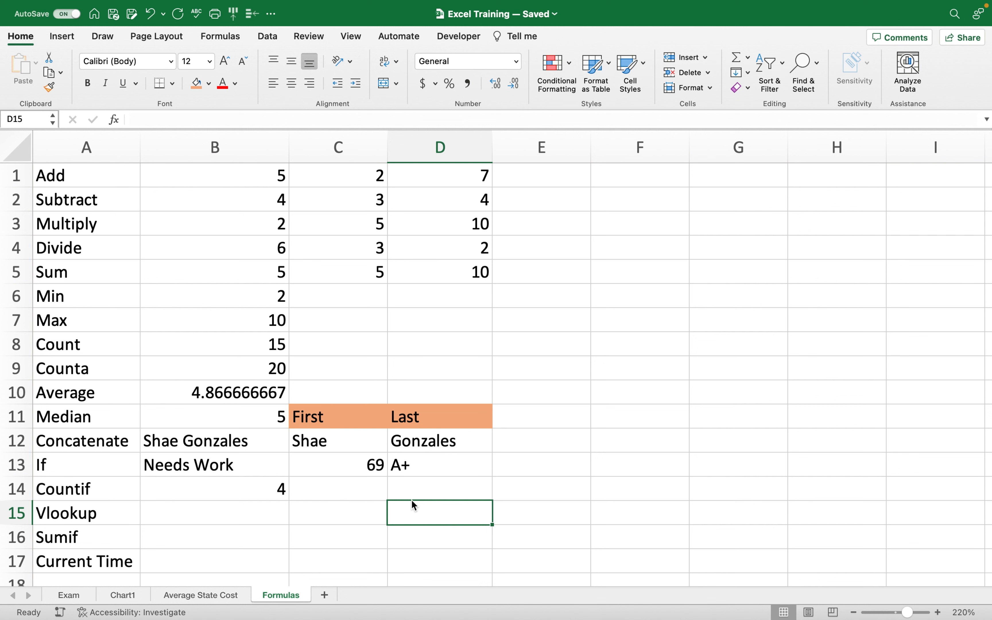
pyautogui.write('Shae')
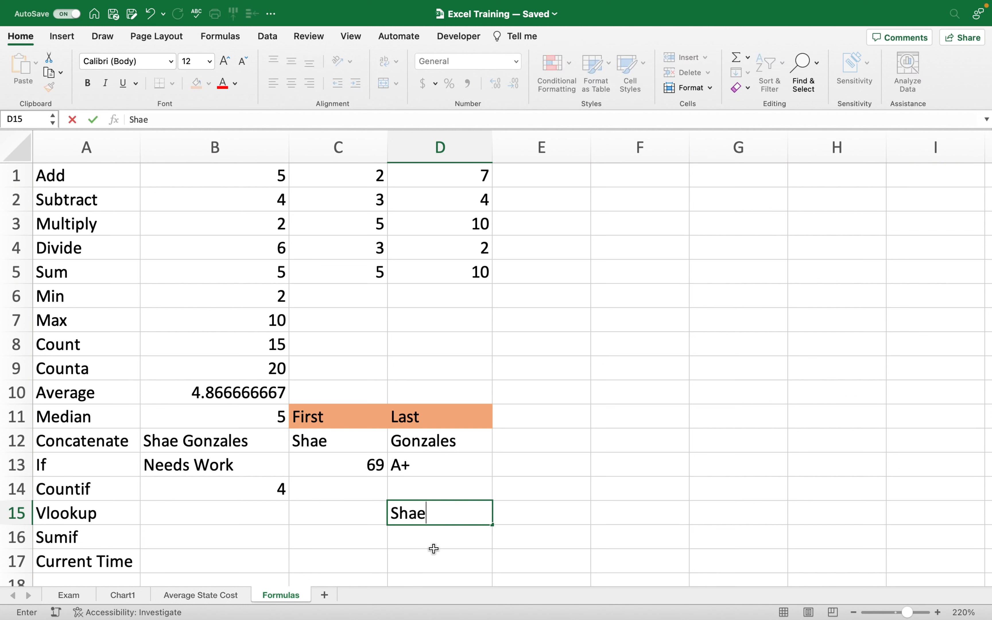
pyautogui.press('Return')
pyautogui.write('Ben')
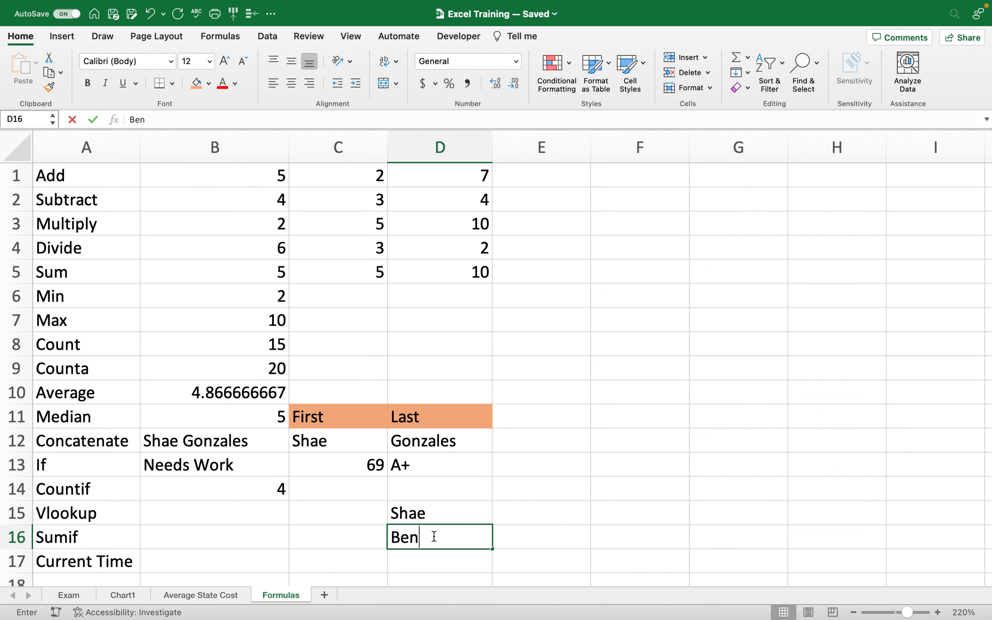
pyautogui.press('Return')
pyautogui.write('Jan')
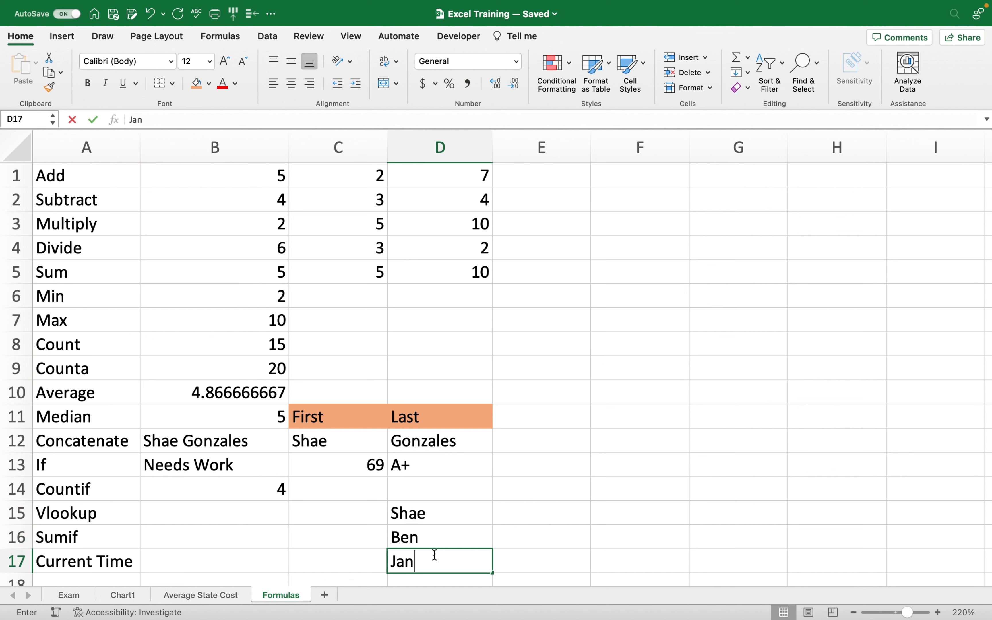
pyautogui.click(529, 538)
# Enter the values 25, 14 and 36 in E15:E17 beside the names.
pyautogui.click(526, 515)
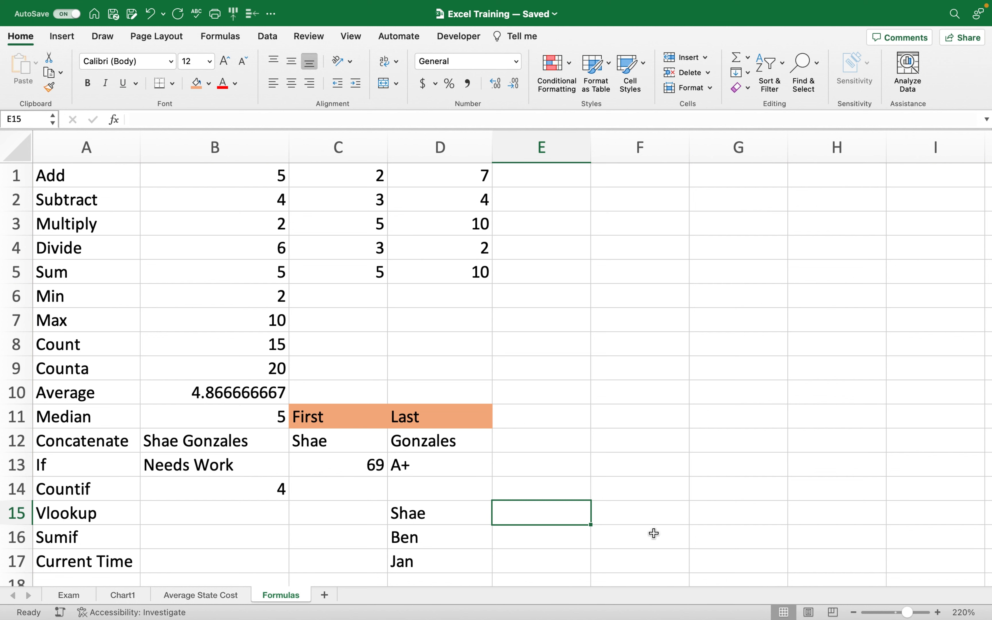
pyautogui.write('25')
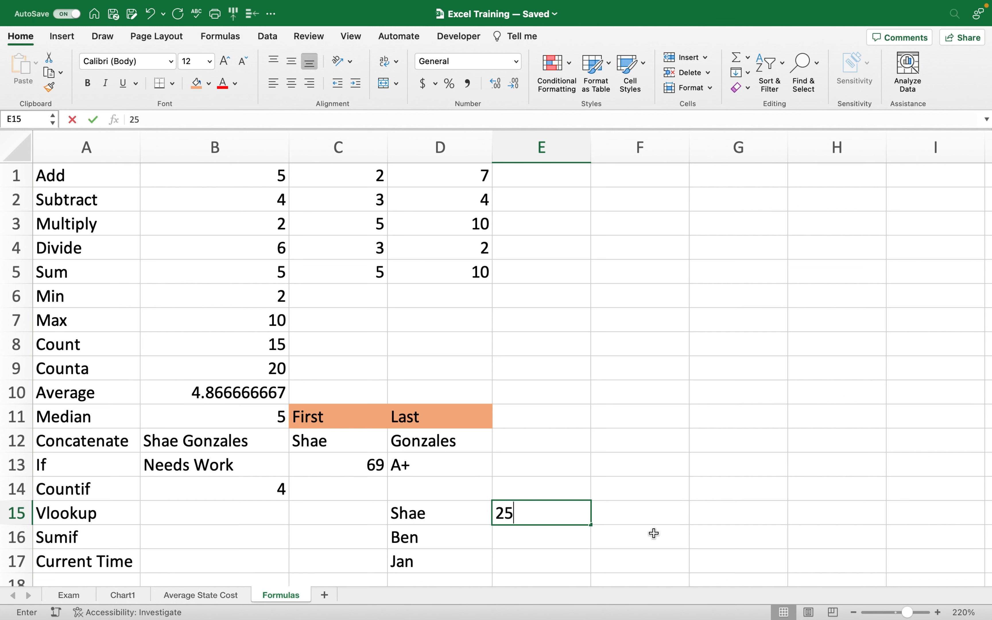
pyautogui.click(550, 538)
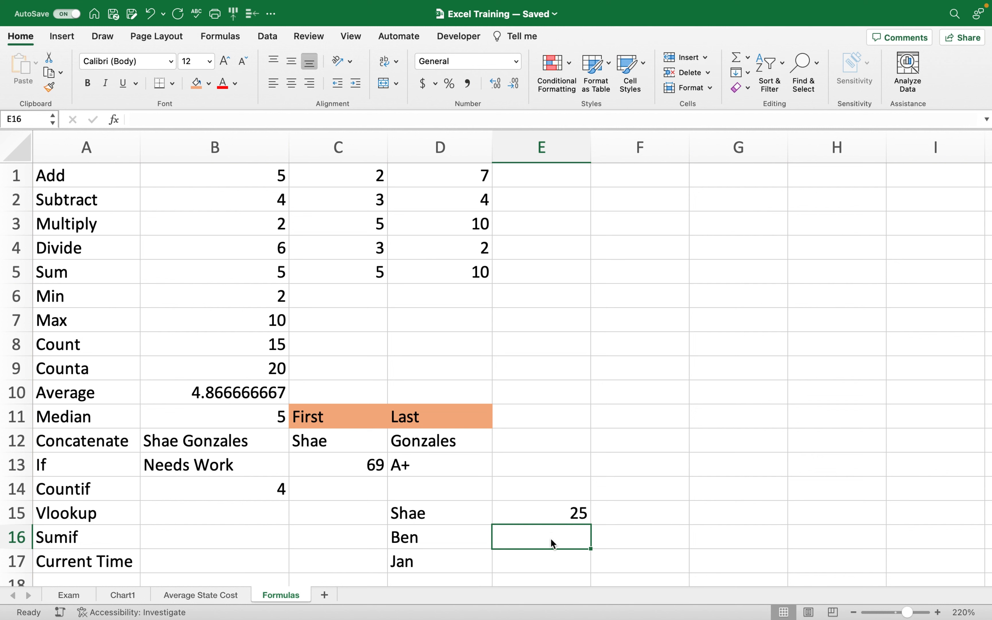
pyautogui.write('14')
pyautogui.click(539, 567)
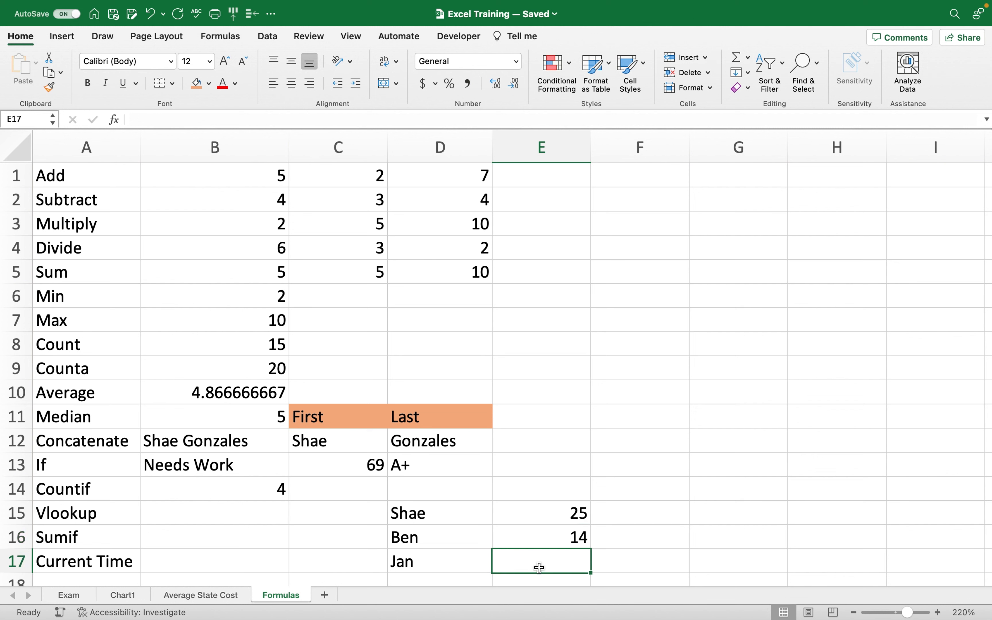
pyautogui.write('36')
pyautogui.click(686, 474)
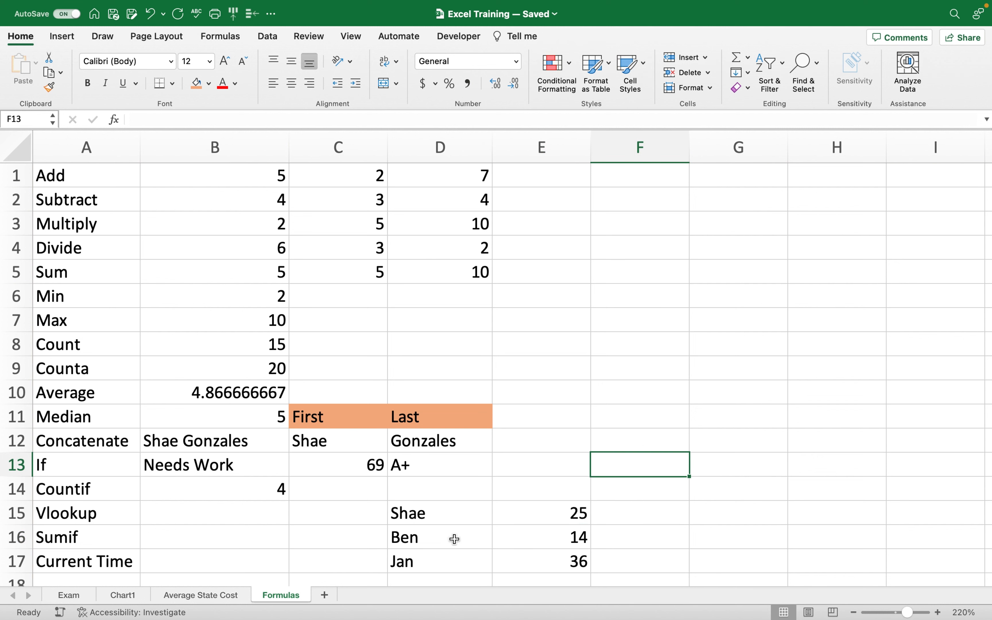
pyautogui.click(251, 517)
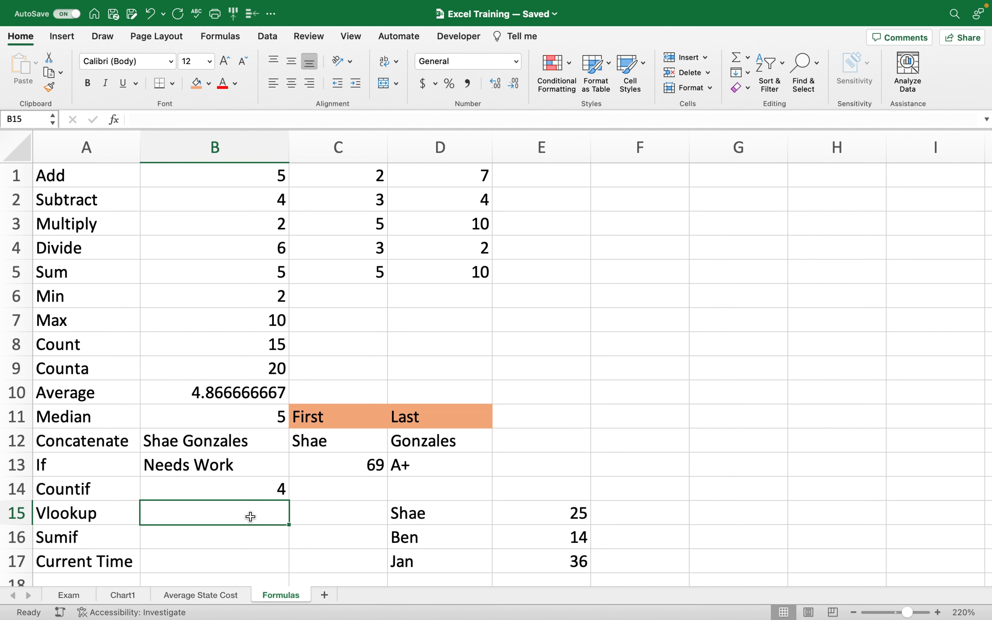
# Enter =VLOOKUP(D17,D15:E17,2,FALSE) in B15 for an exact-match lookup.
pyautogui.write('=vloo')
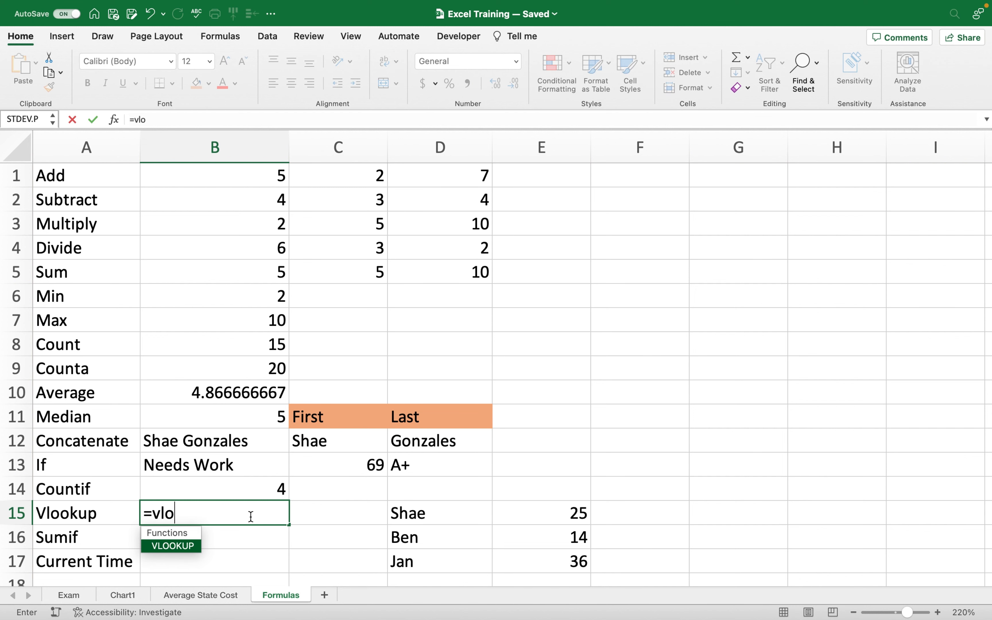
pyautogui.doubleClick(153, 539)
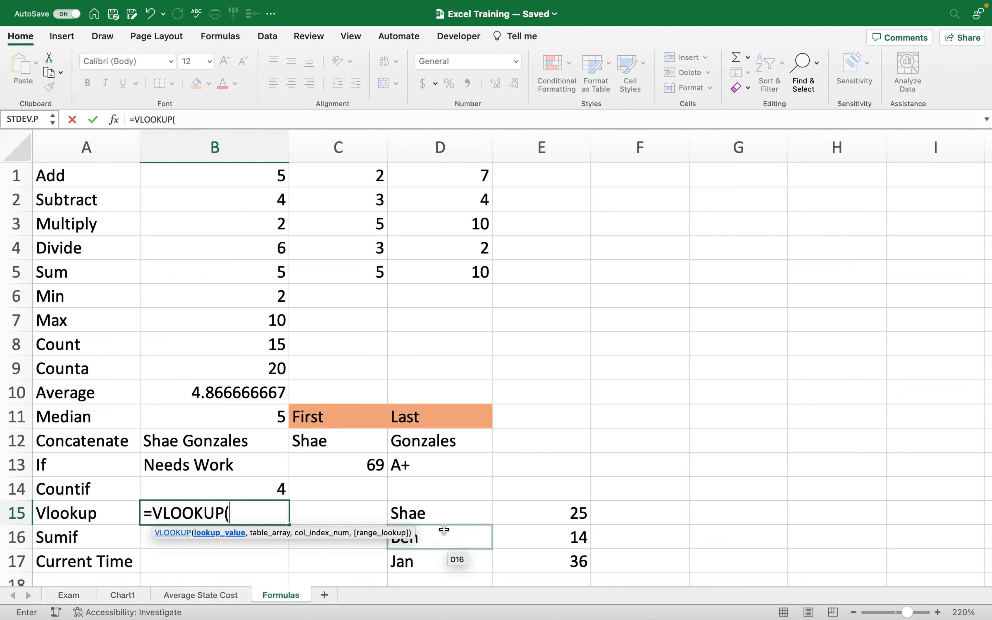
pyautogui.click(441, 558)
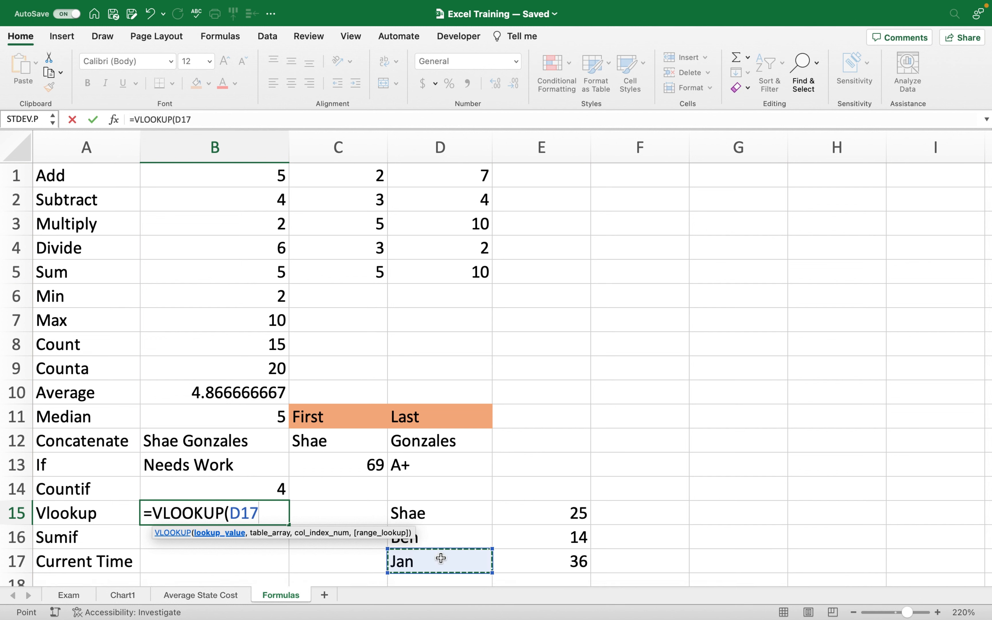
pyautogui.write(',')
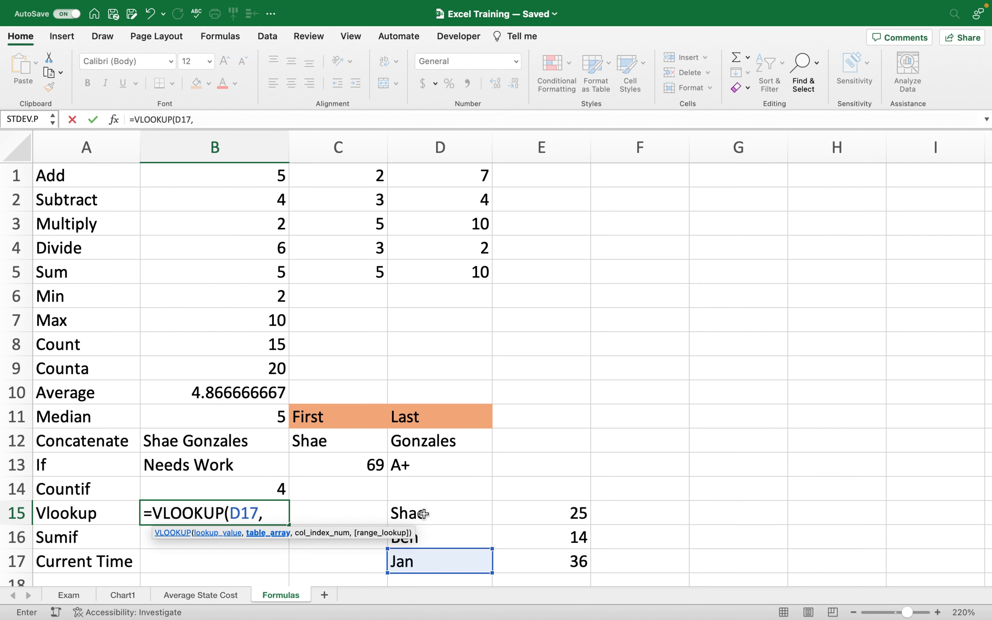
pyautogui.moveTo(424, 514); pyautogui.dragTo(516, 570)
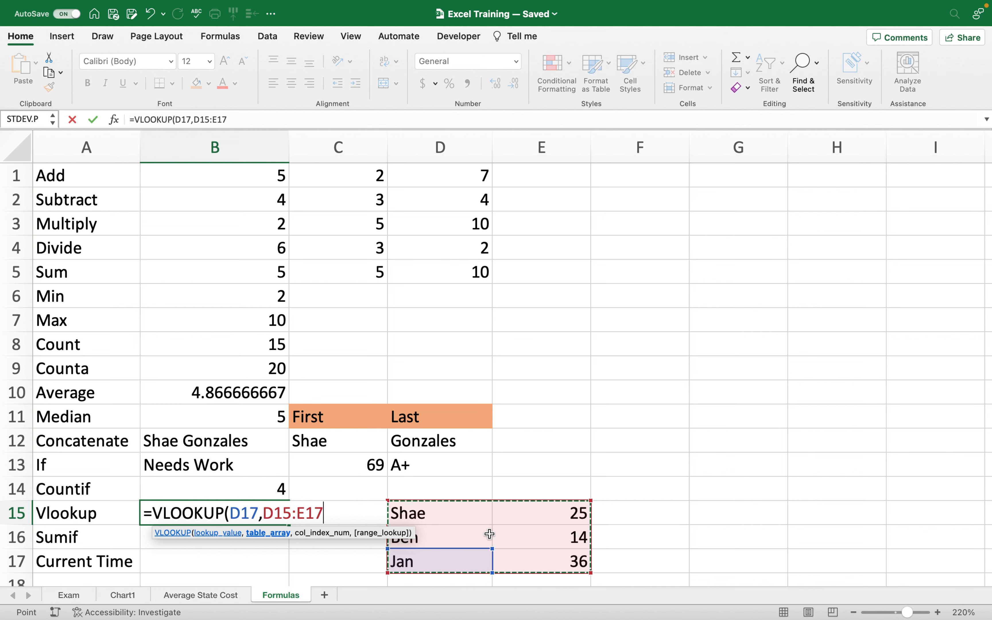
pyautogui.write(',')
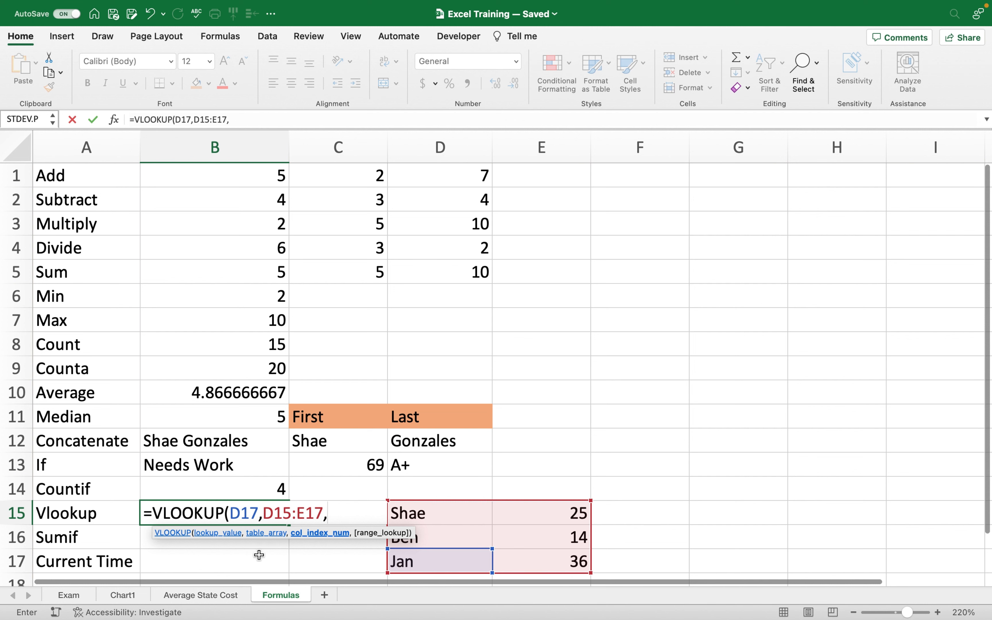
pyautogui.write('2')
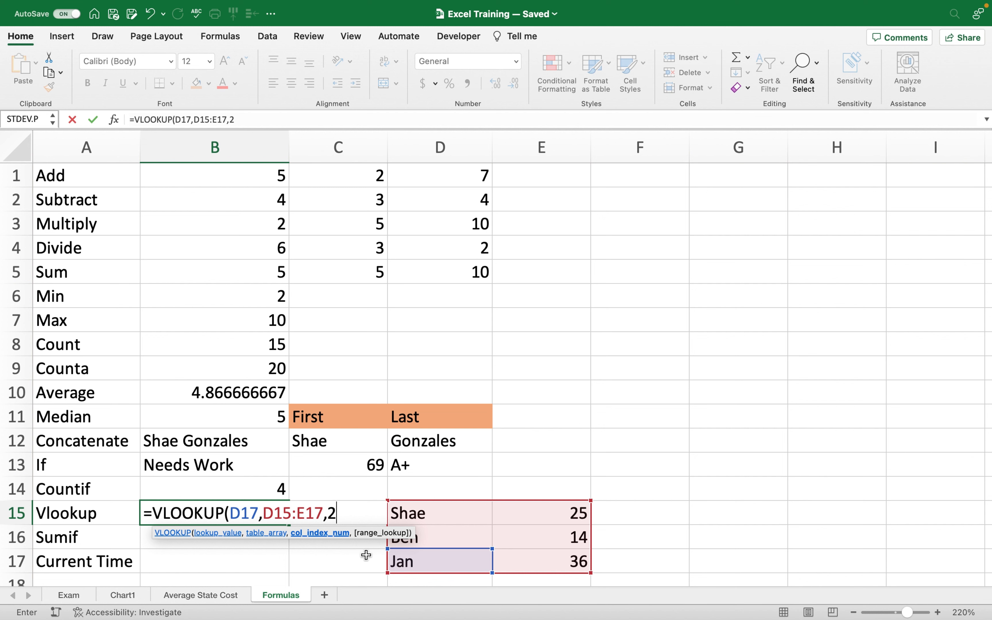
pyautogui.write(',')
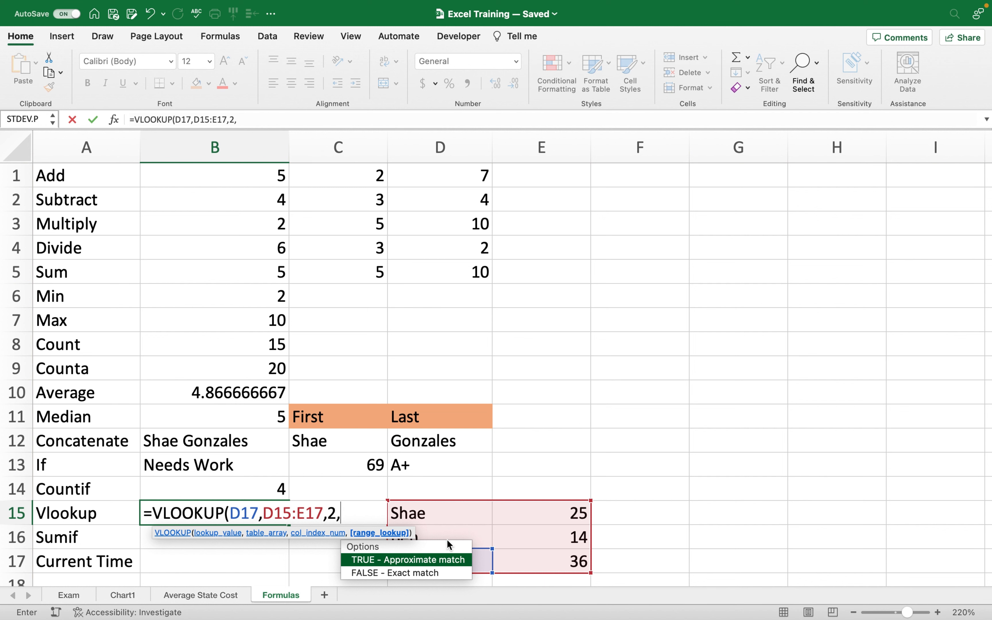
pyautogui.doubleClick(441, 571)
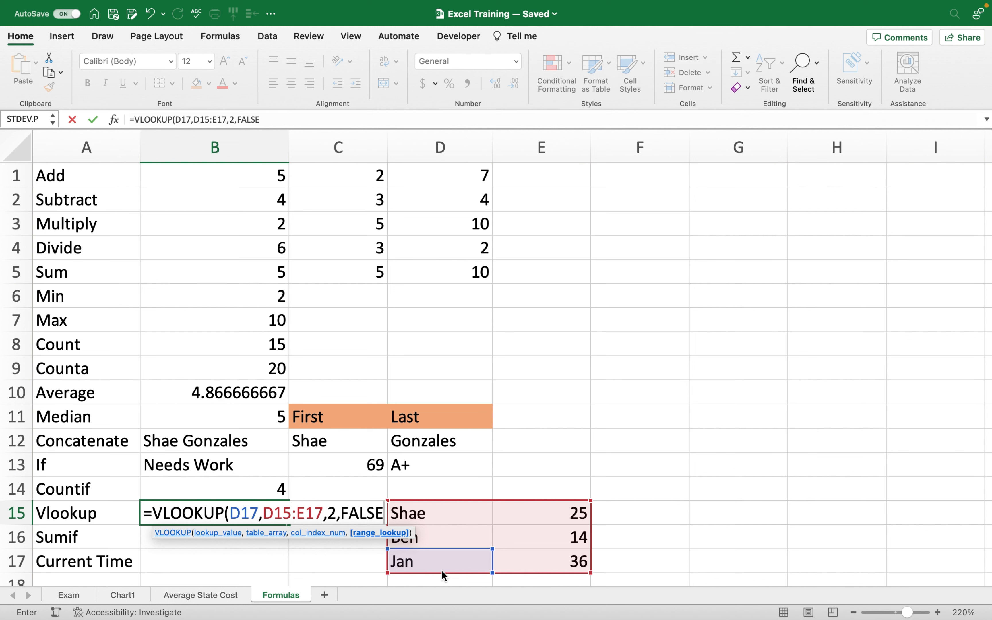
pyautogui.write(')')
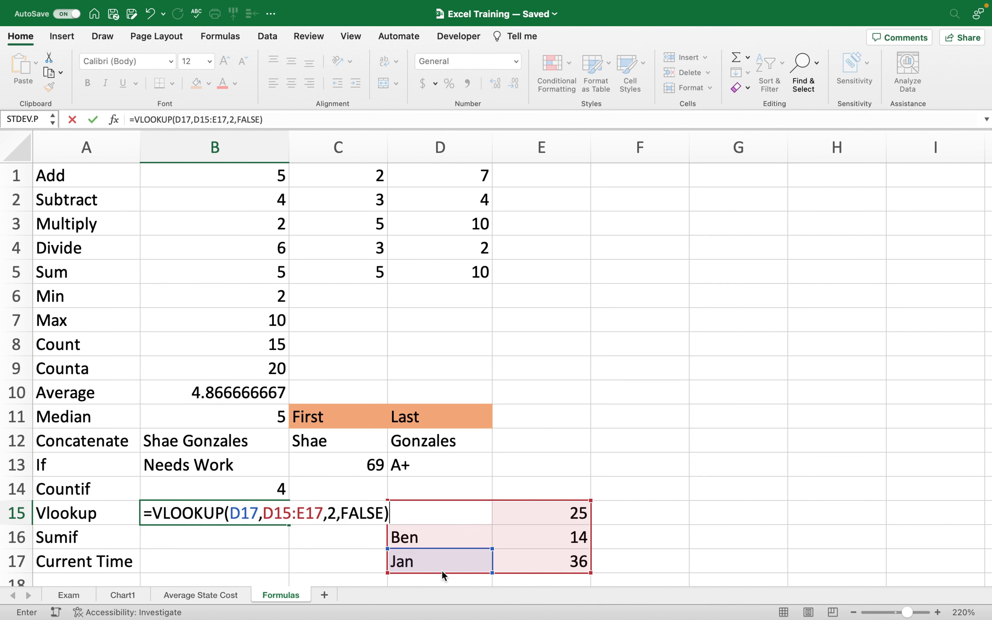
pyautogui.press('Return')
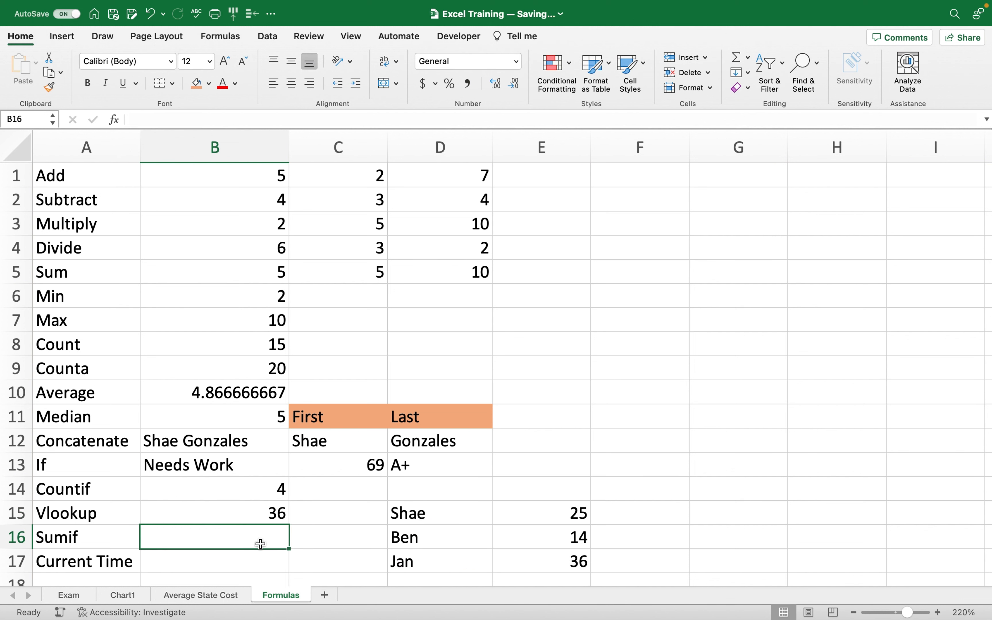
# Change the lookup value to D16 so B15 returns 14.
pyautogui.click(228, 517)
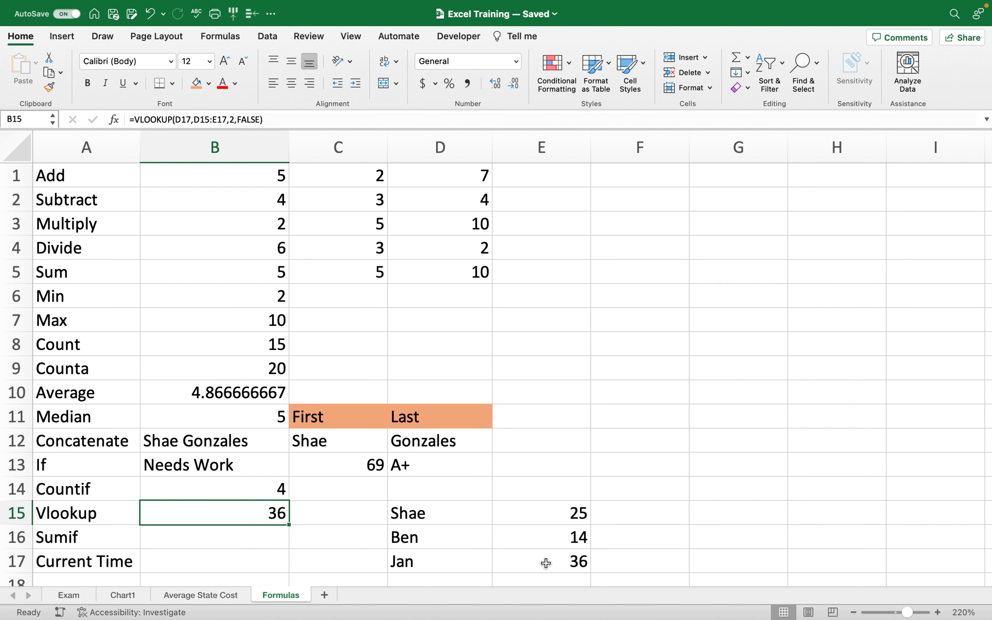
pyautogui.doubleClick(229, 516)
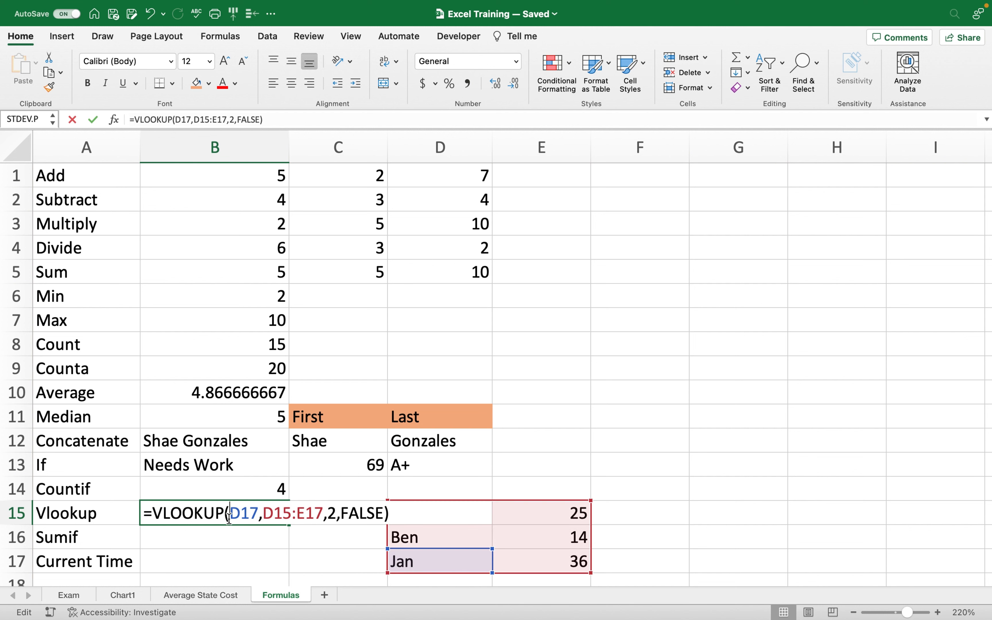
pyautogui.click(256, 520)
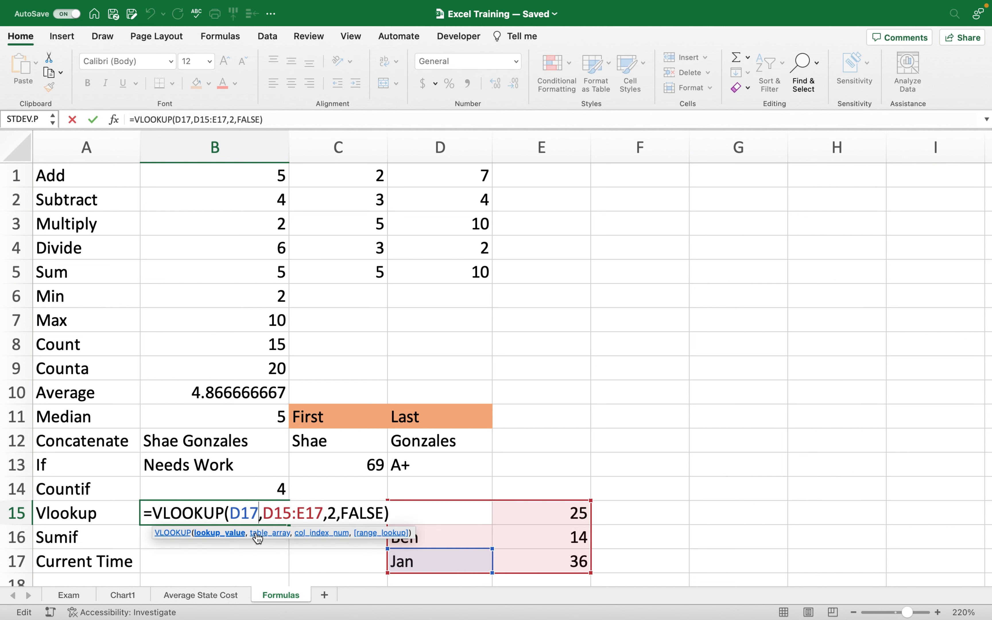
pyautogui.press('BackSpace')
pyautogui.press('BackSpace')
pyautogui.press('BackSpace')
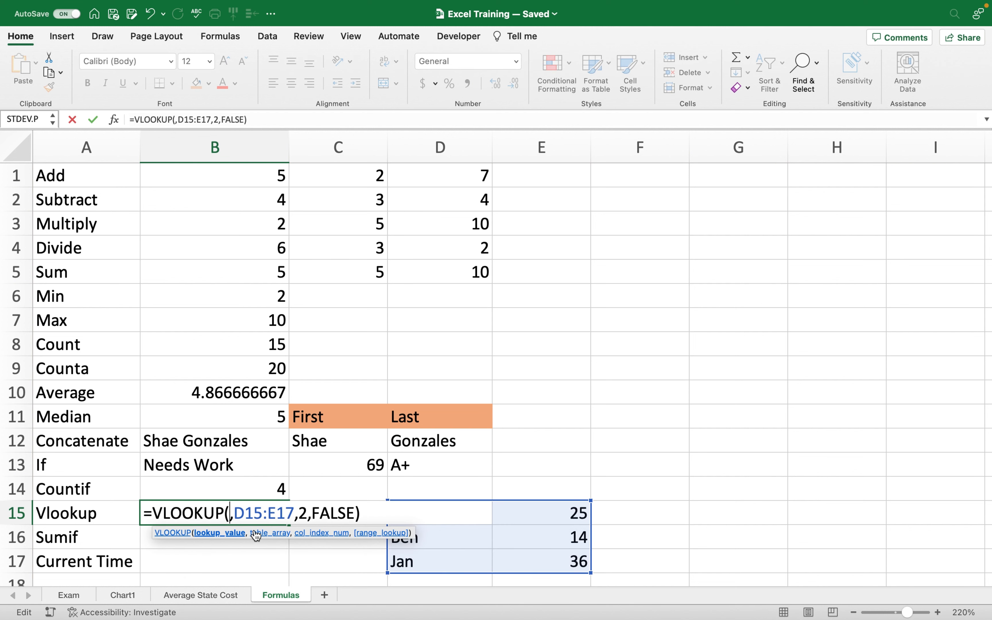
pyautogui.click(457, 539)
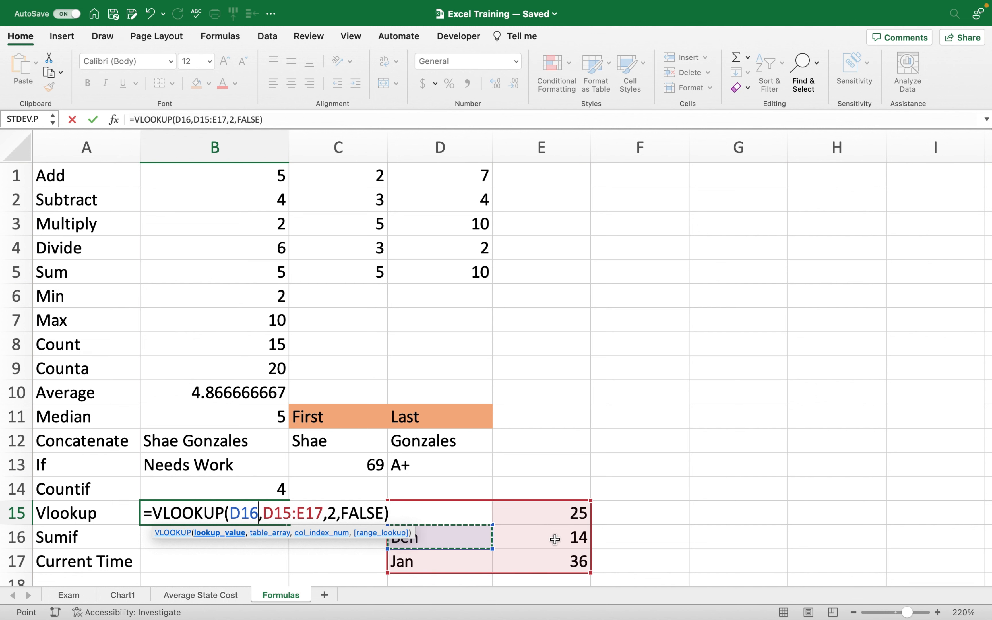
pyautogui.press('Return')
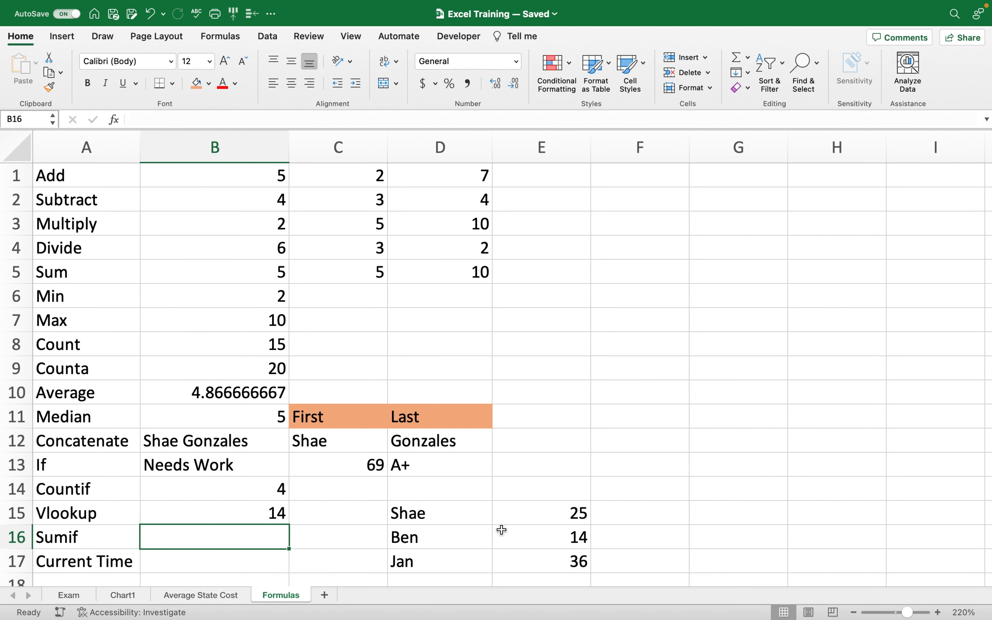
pyautogui.click(228, 523)
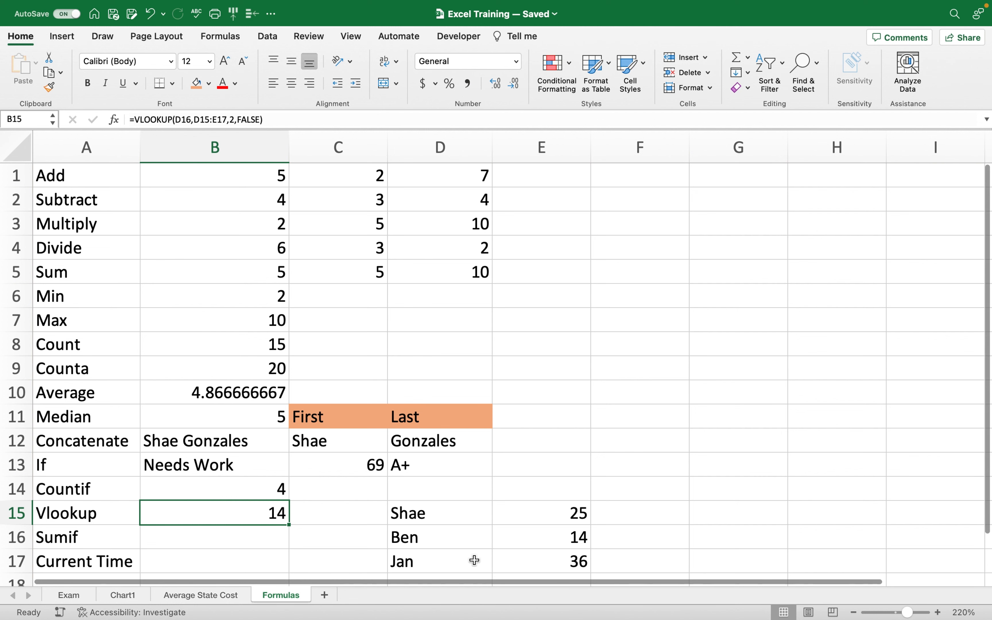
pyautogui.scroll(-5, 369, 410)
pyautogui.click(244, 264)
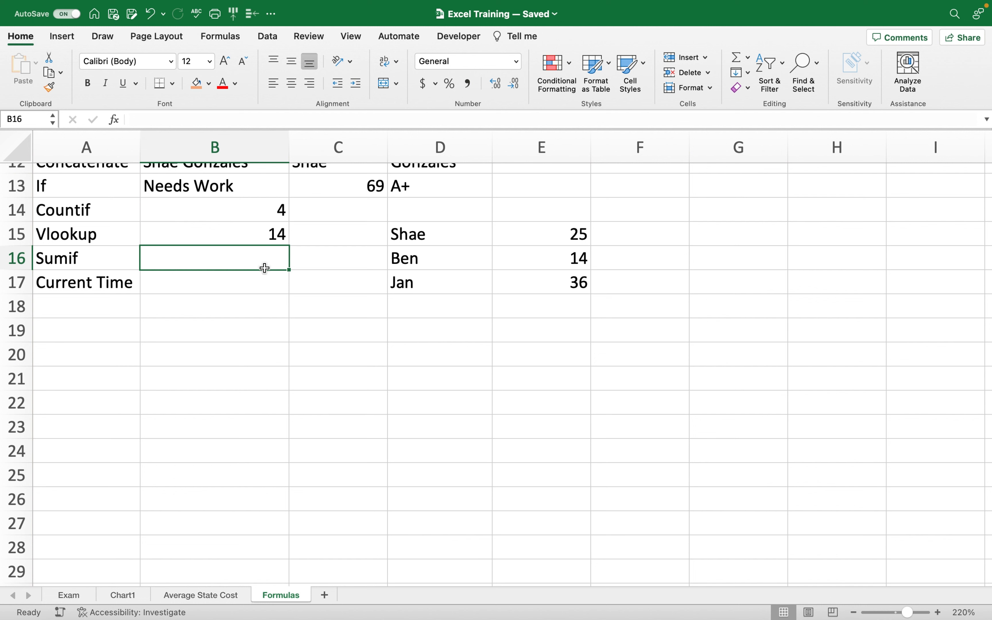
# Clear the lookup data in D15:E18 and the broken VLOOKUP formula in B15.
pyautogui.click(444, 240)
pyautogui.moveTo(444, 239); pyautogui.dragTo(547, 296)
pyautogui.press('Delete')
pyautogui.click(201, 232)
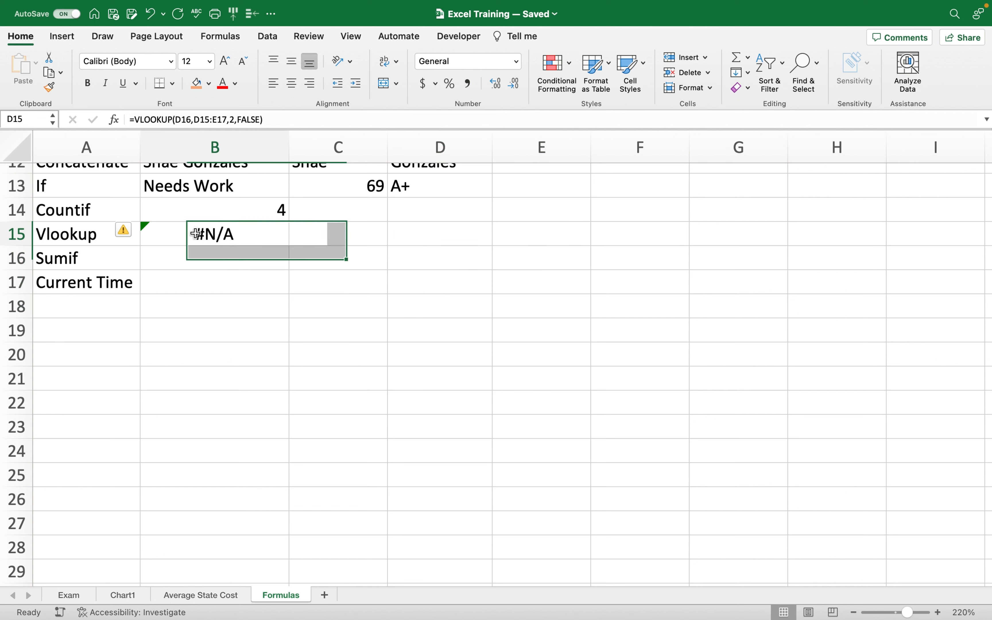
pyautogui.press('Delete')
pyautogui.click(449, 282)
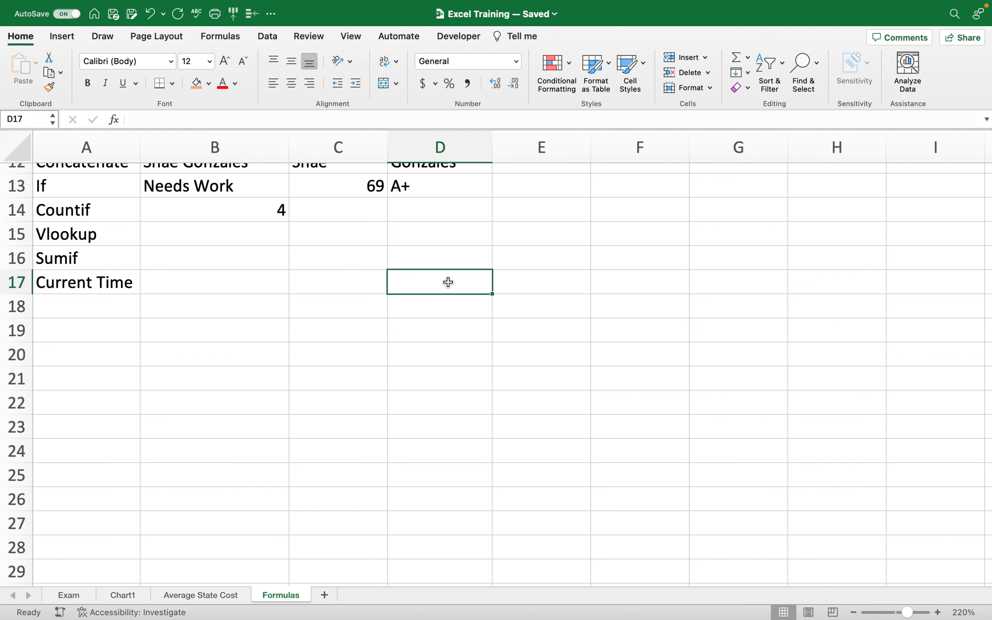
# Enter the labels Dog, Dog, Cat, Cat, Dog in D15:H15.
pyautogui.click(467, 233)
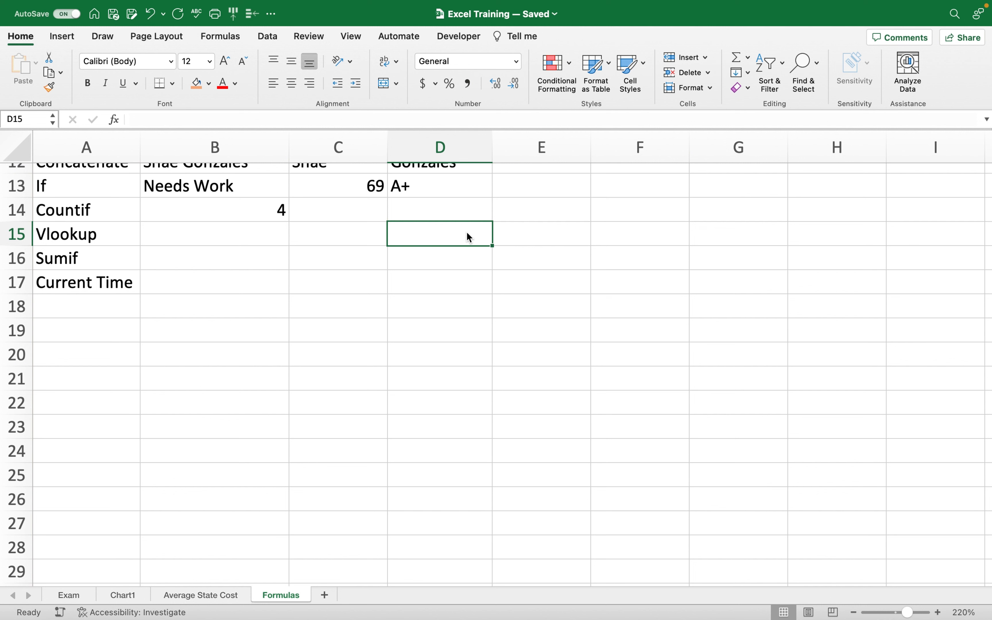
pyautogui.write('Dog')
pyautogui.press('Tab')
pyautogui.write('Dog')
pyautogui.press('Tab')
pyautogui.write('Cat')
pyautogui.press('Tab')
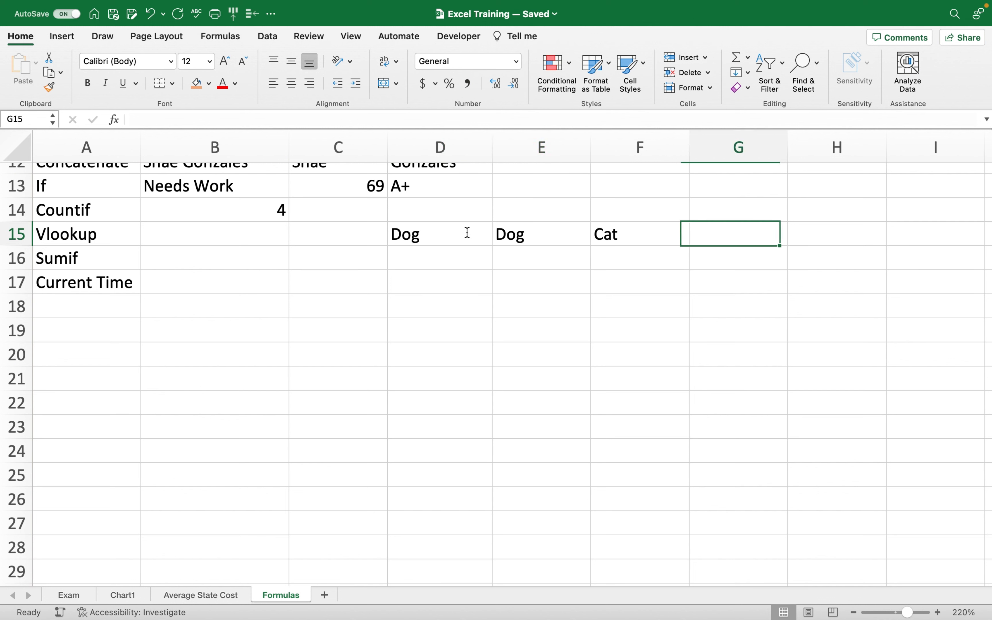
pyautogui.write('Cat')
pyautogui.press('Tab')
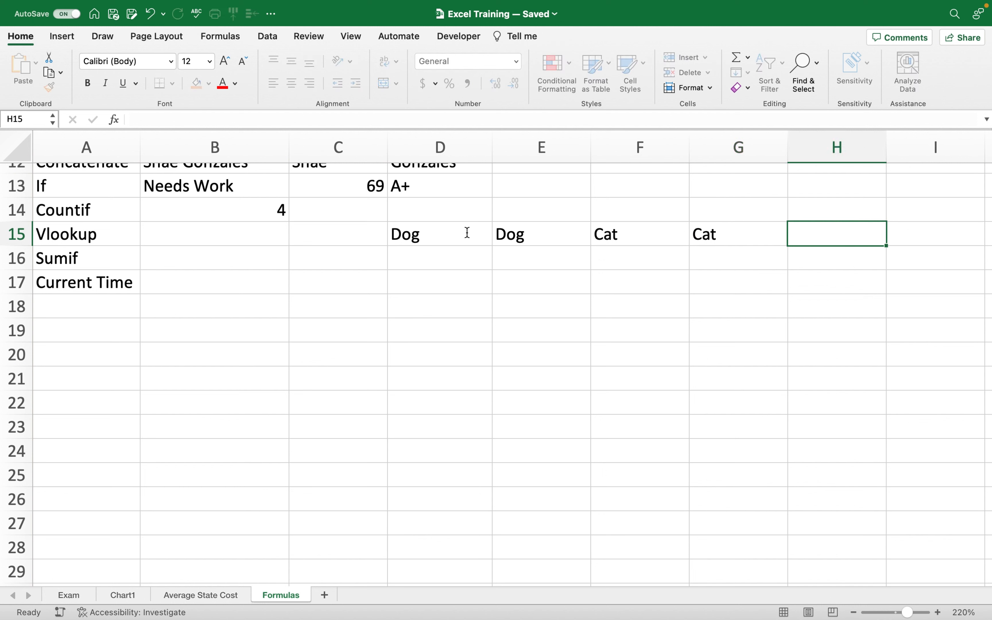
pyautogui.write('Dog')
pyautogui.press('Return')
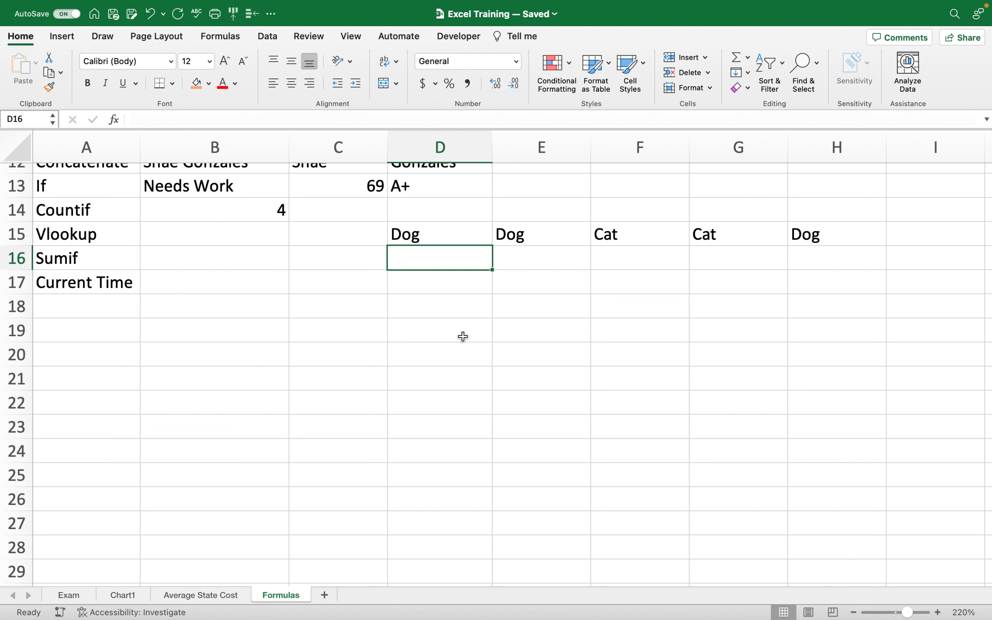
# Enter 3, 2, 5, 1 and 7 in D16:H16 beneath the labels.
pyautogui.write('3')
pyautogui.press('Tab')
pyautogui.write('2')
pyautogui.press('Tab')
pyautogui.write('5')
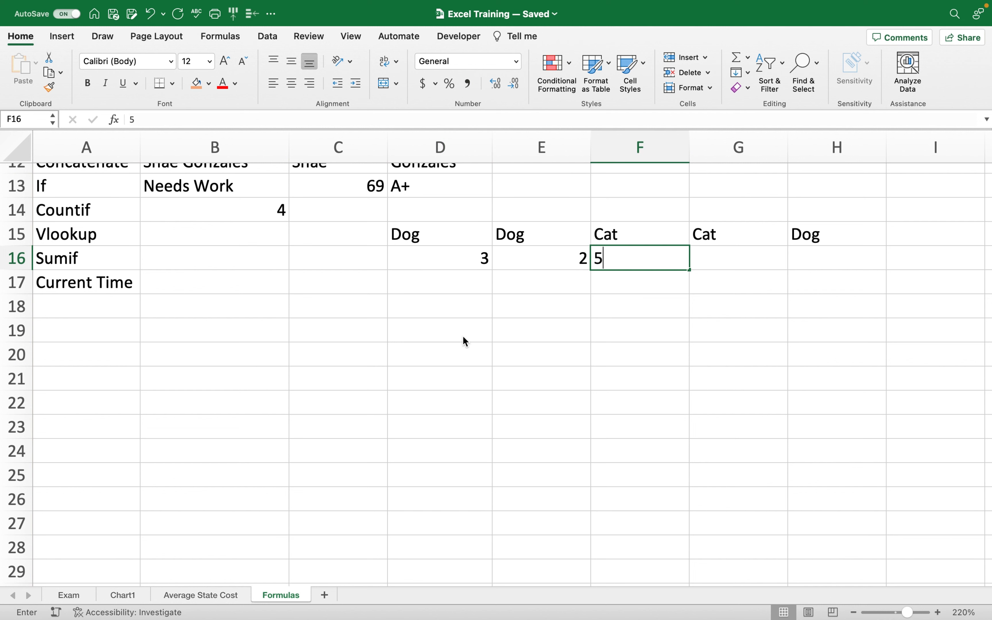
pyautogui.press('Tab')
pyautogui.write('1')
pyautogui.press('Tab')
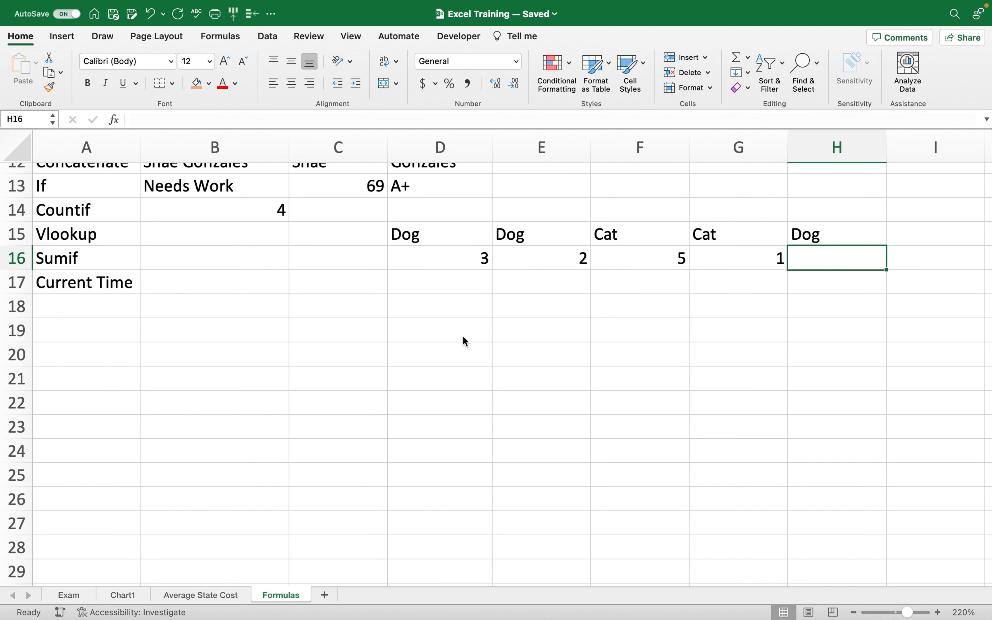
pyautogui.write('7')
pyautogui.click(445, 414)
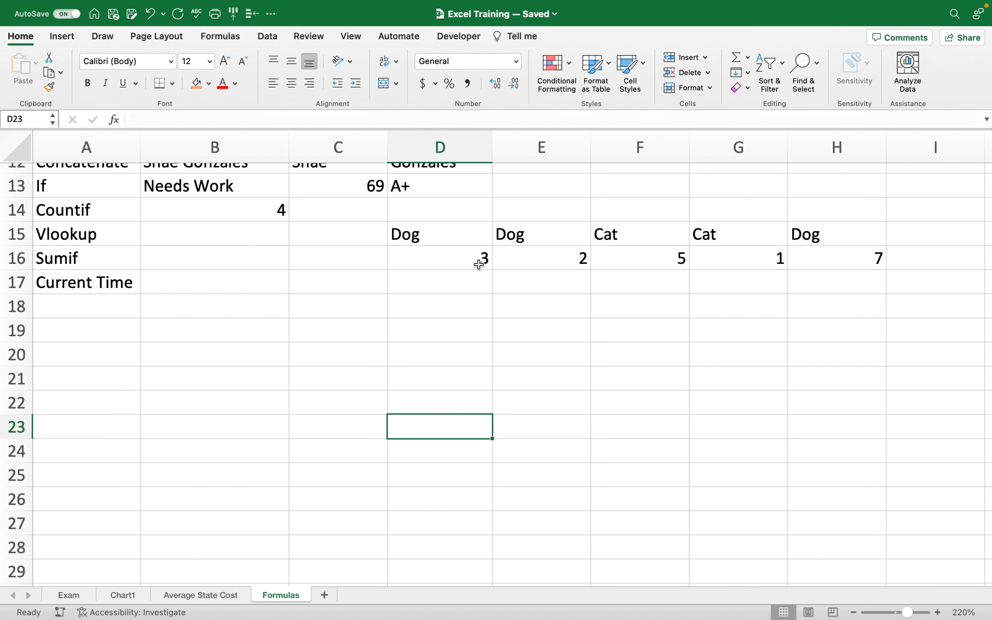
pyautogui.click(266, 265)
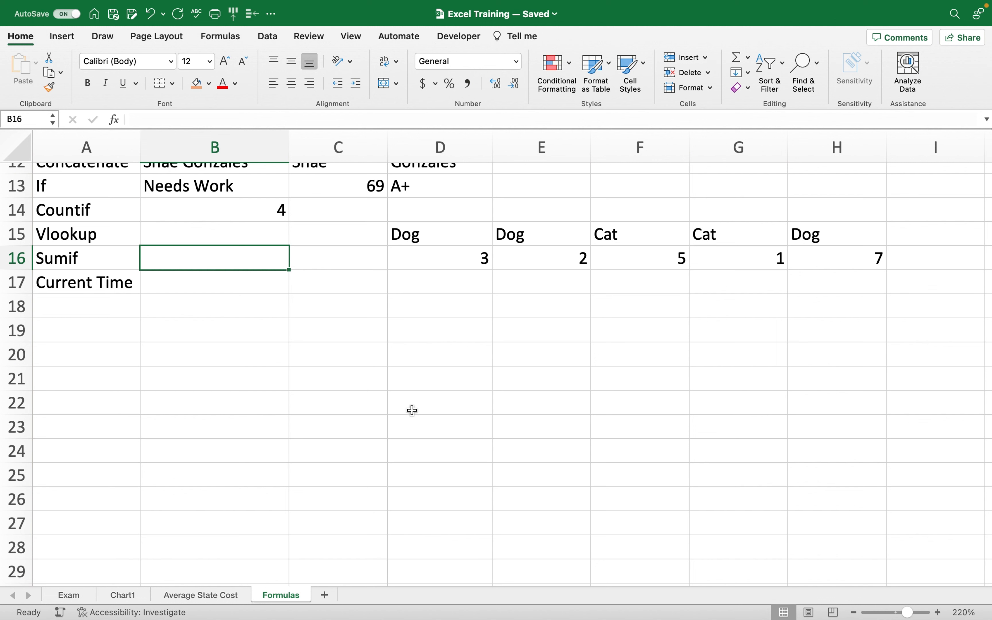
# Enter =SUMIF(D15:H16,F15,D16:H16) in B16 to total the Cat values, giving 6.
pyautogui.write('=sum')
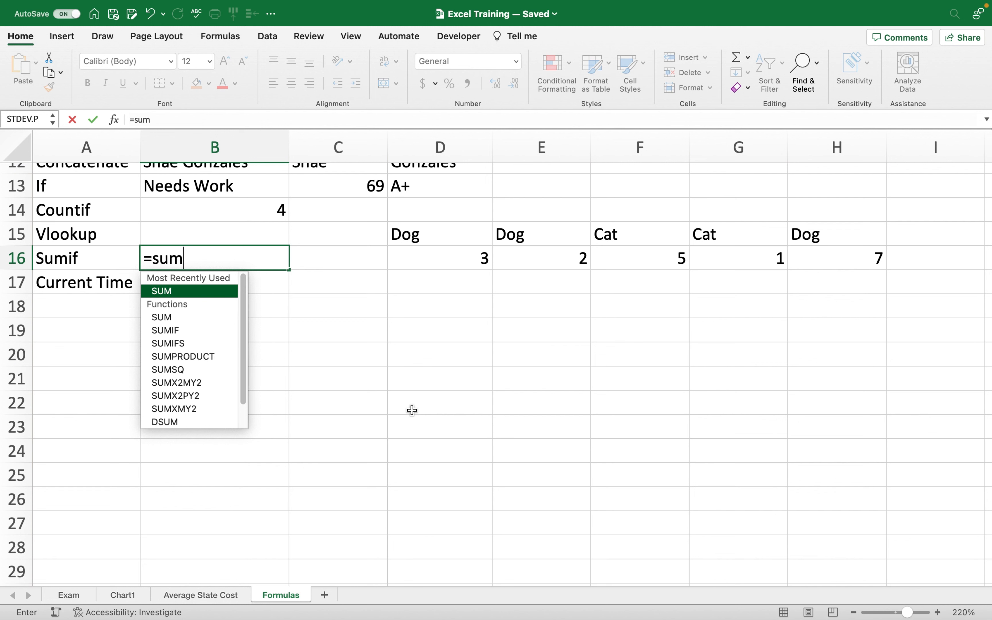
pyautogui.doubleClick(207, 330)
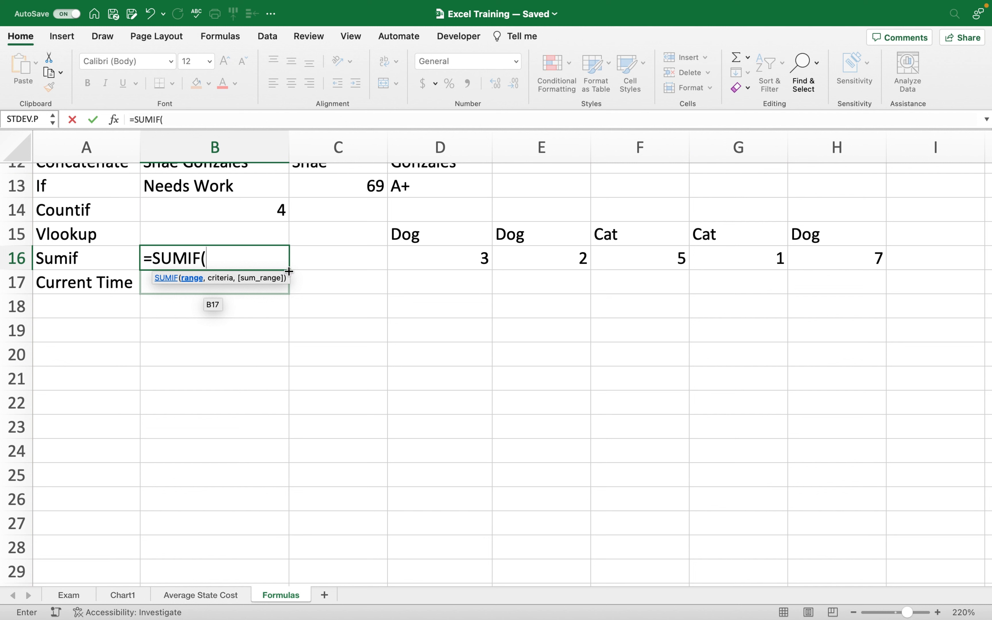
pyautogui.moveTo(409, 236); pyautogui.dragTo(797, 253)
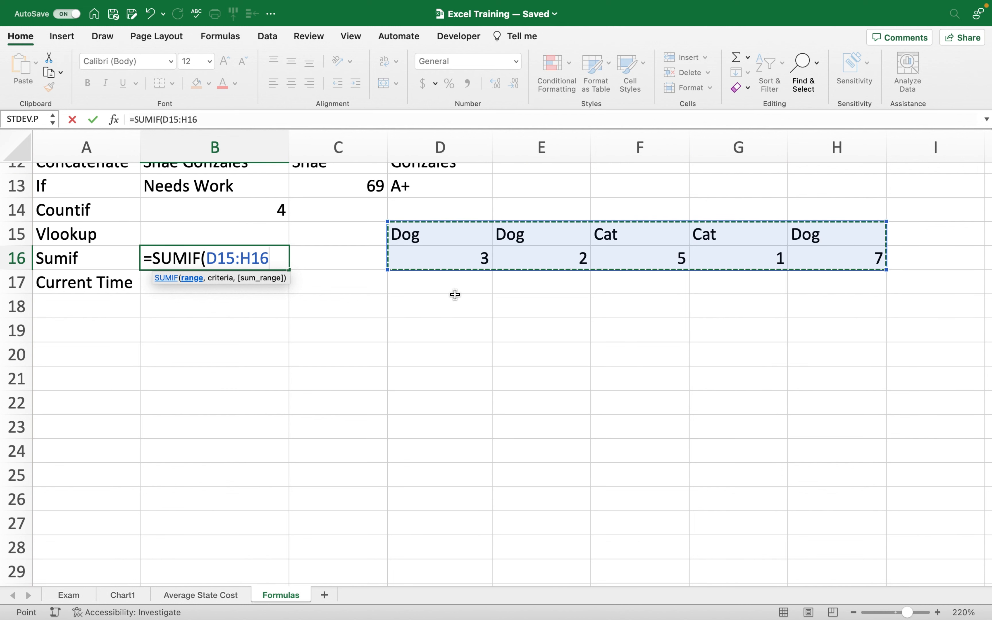
pyautogui.write(',')
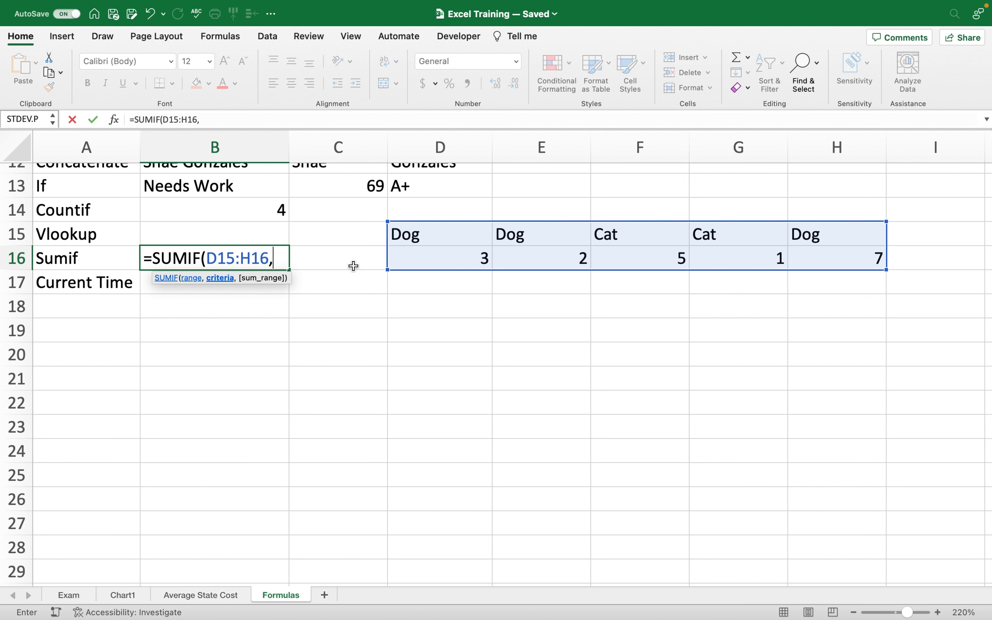
pyautogui.click(624, 241)
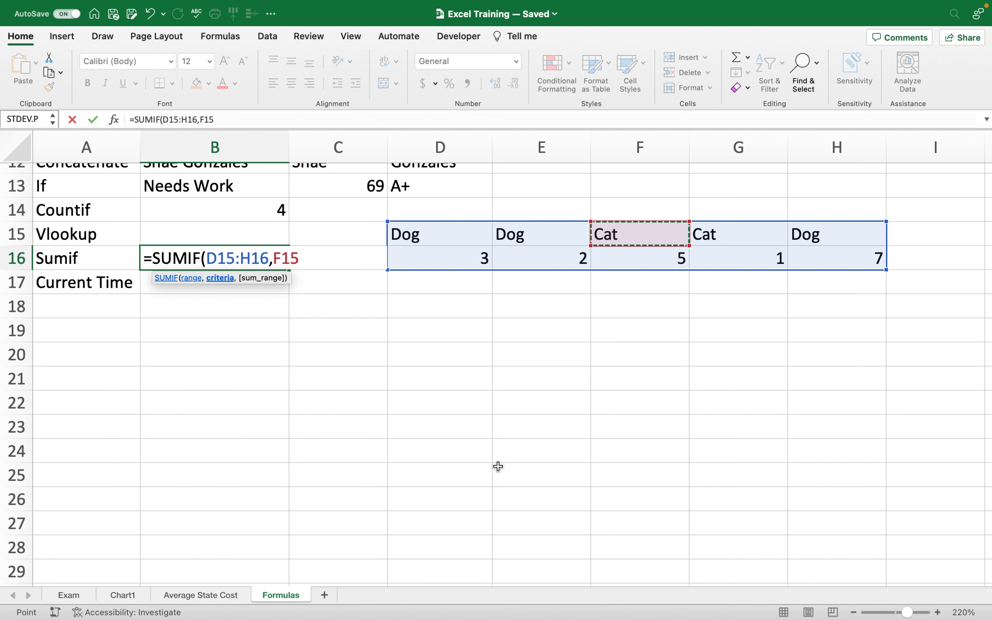
pyautogui.write(',')
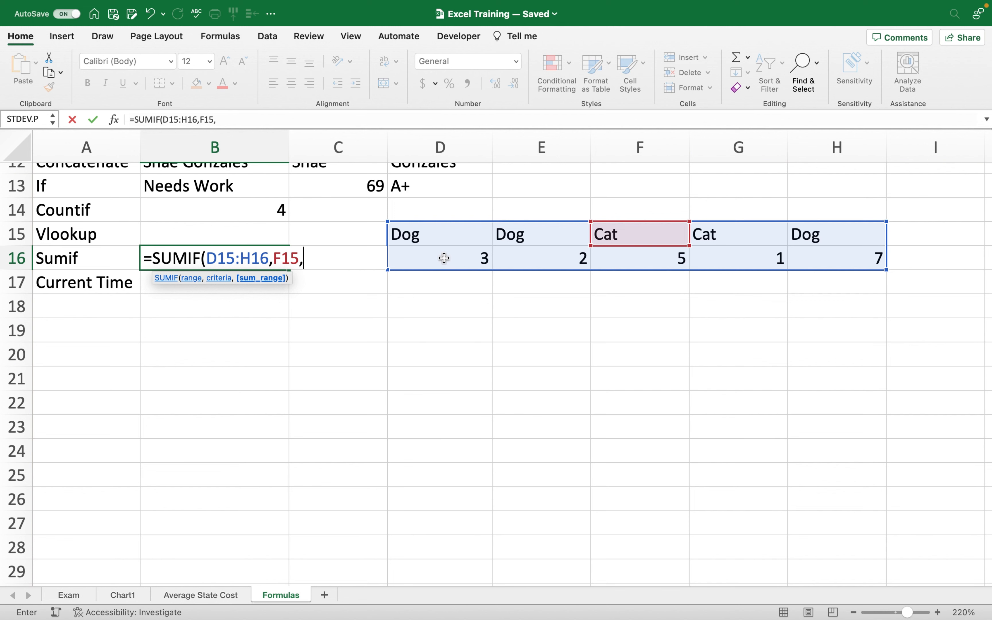
pyautogui.moveTo(444, 258); pyautogui.dragTo(805, 270)
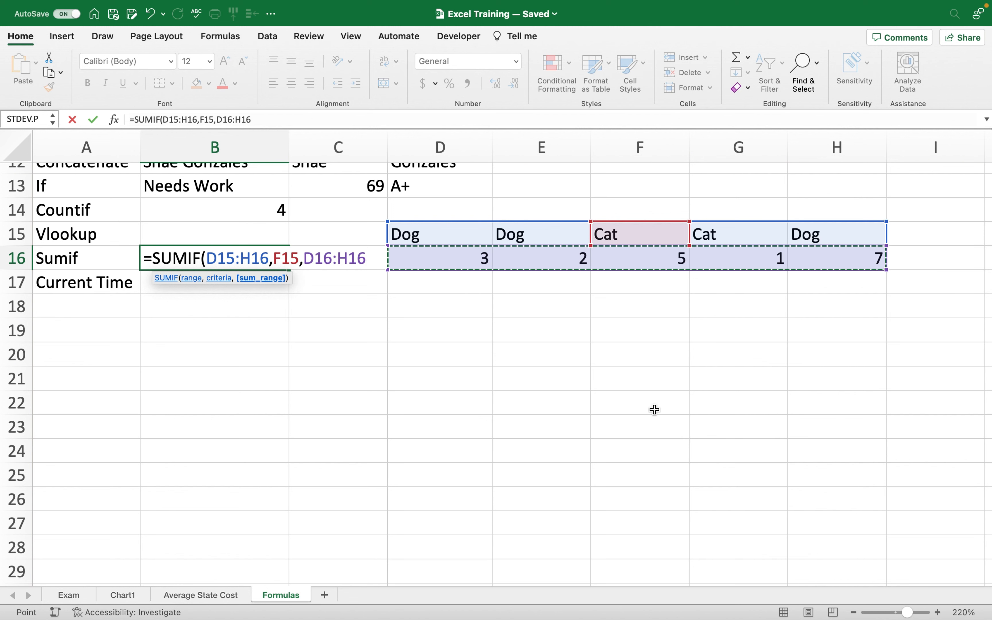
pyautogui.write(')')
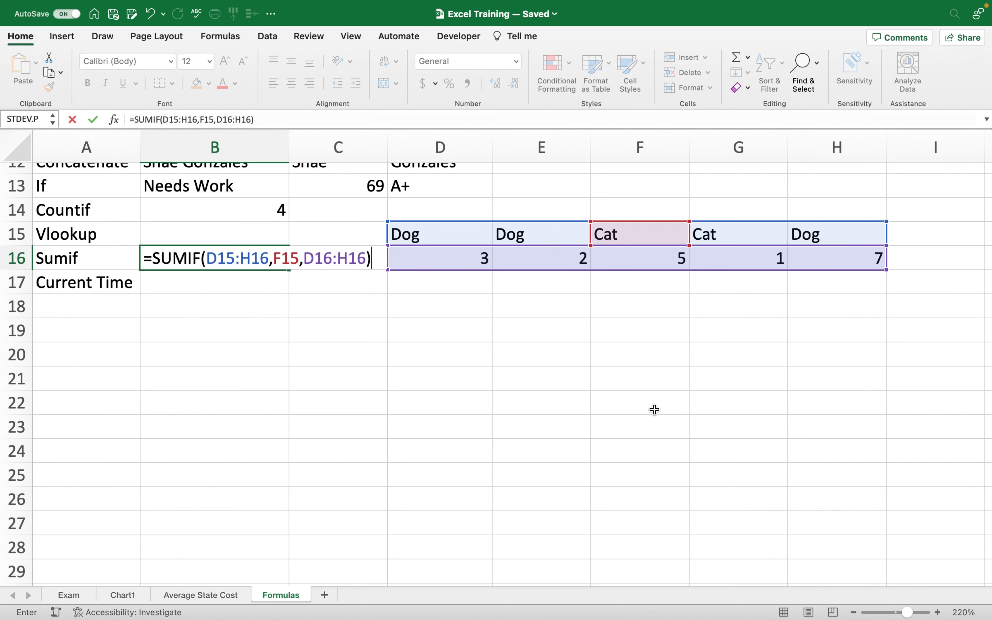
pyautogui.press('Return')
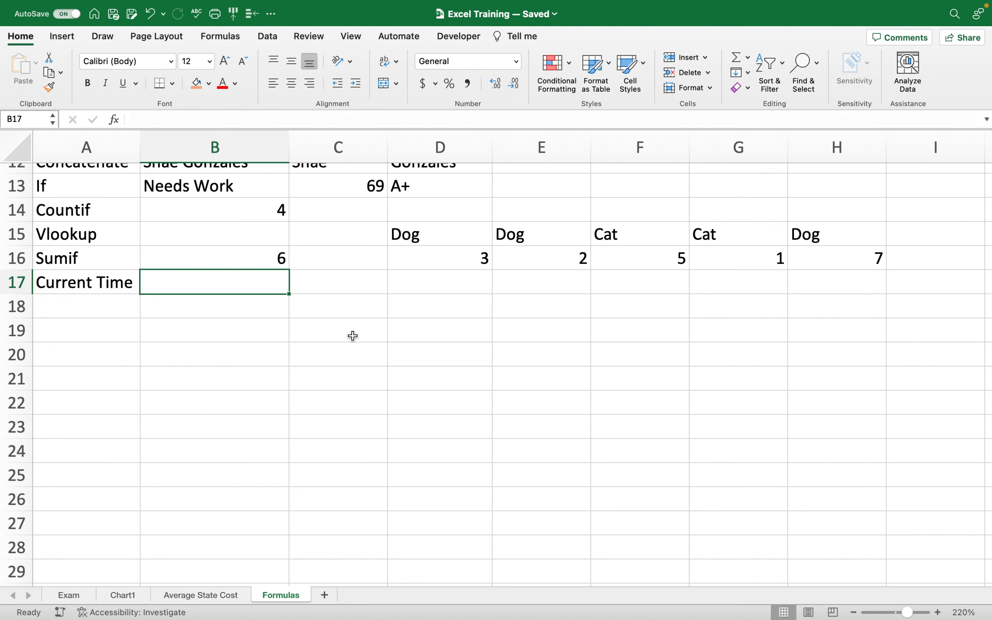
# Check the Cat labels in F15 and G15 and their values 5 and 1.
pyautogui.click(641, 231)
pyautogui.click(651, 254)
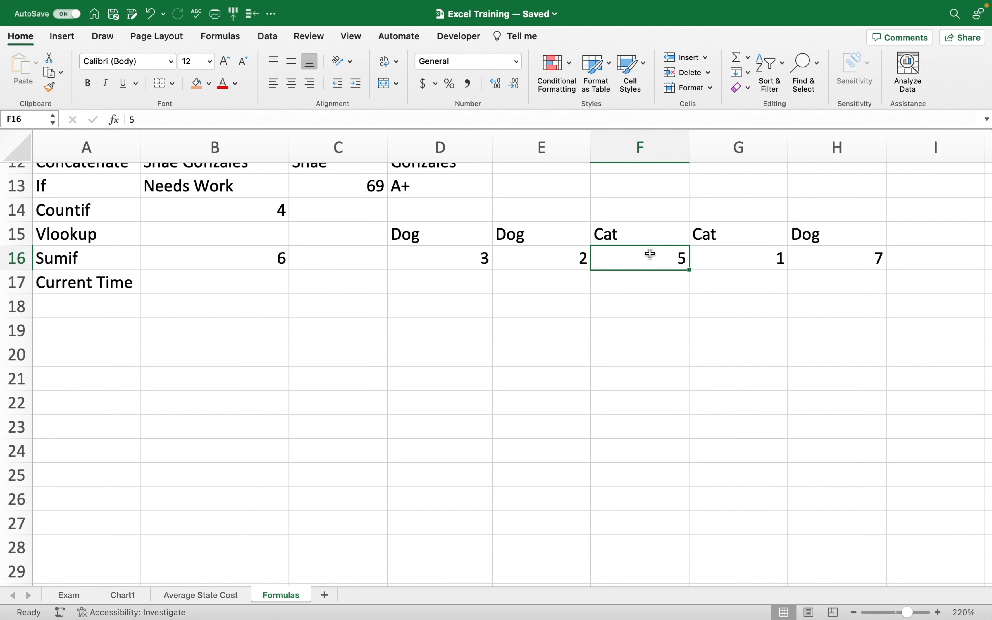
pyautogui.click(731, 238)
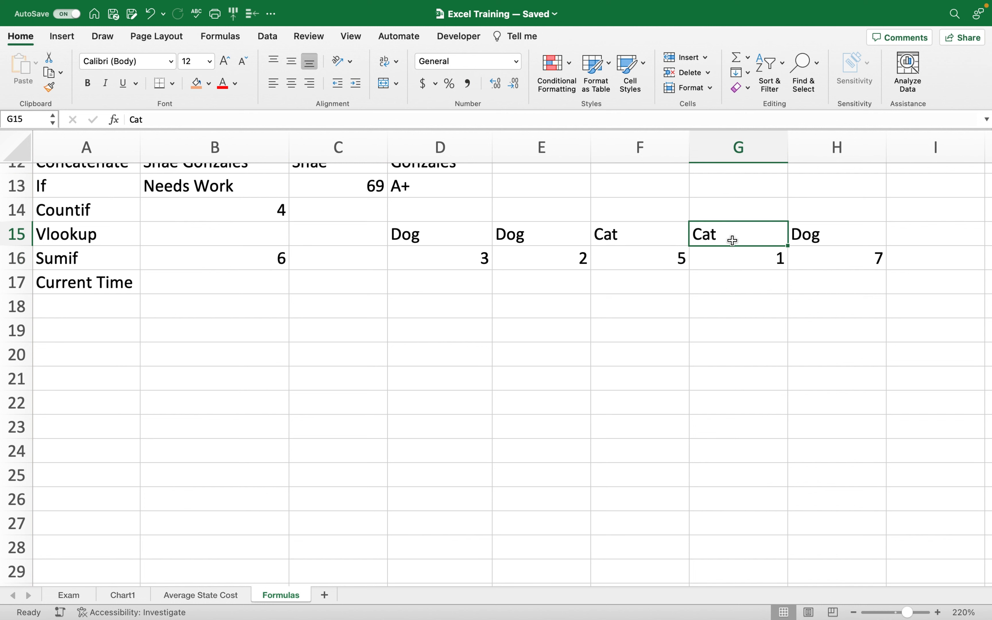
pyautogui.click(738, 264)
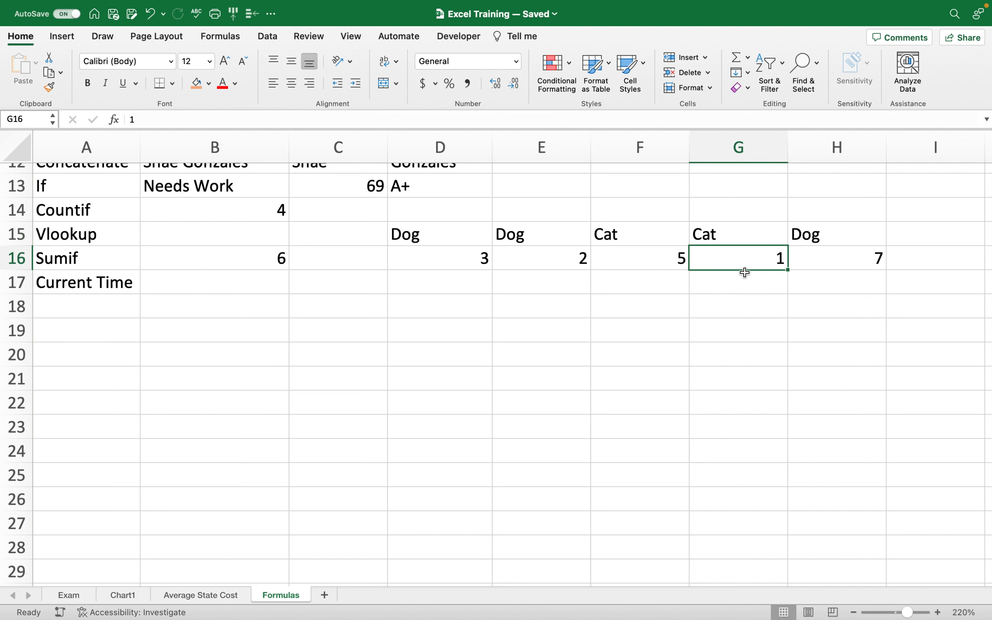
pyautogui.click(268, 260)
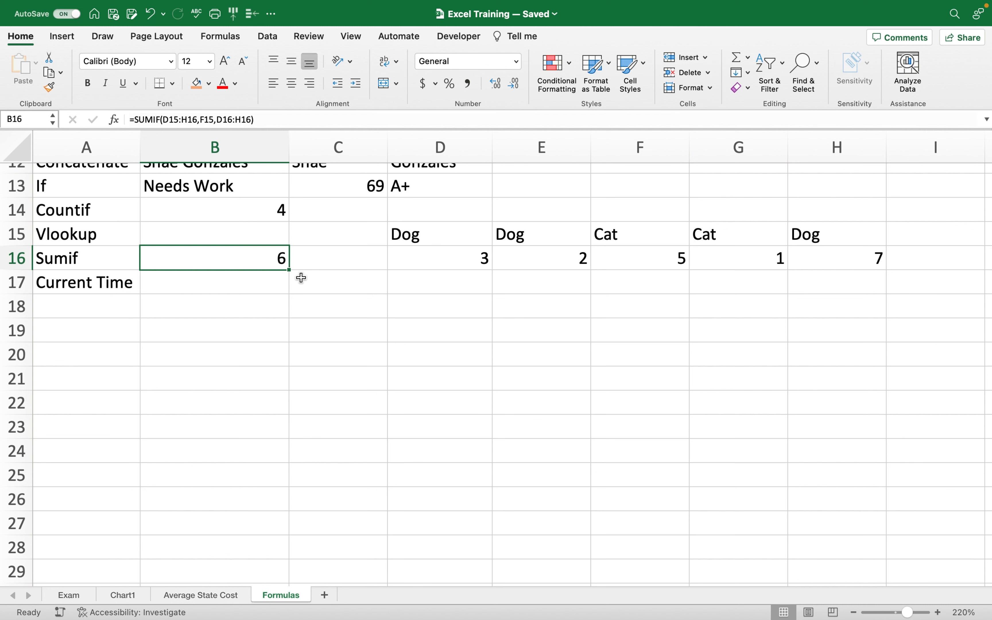
# Change B16's SUMIF criteria from F15 to D15 (Dog) so it returns 12.
pyautogui.doubleClick(263, 258)
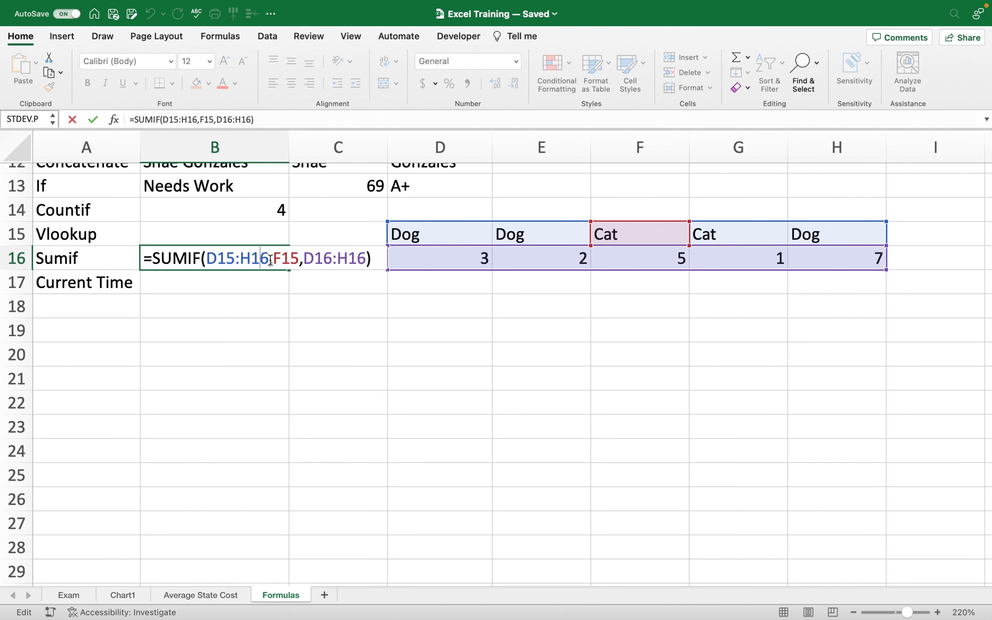
pyautogui.click(299, 259)
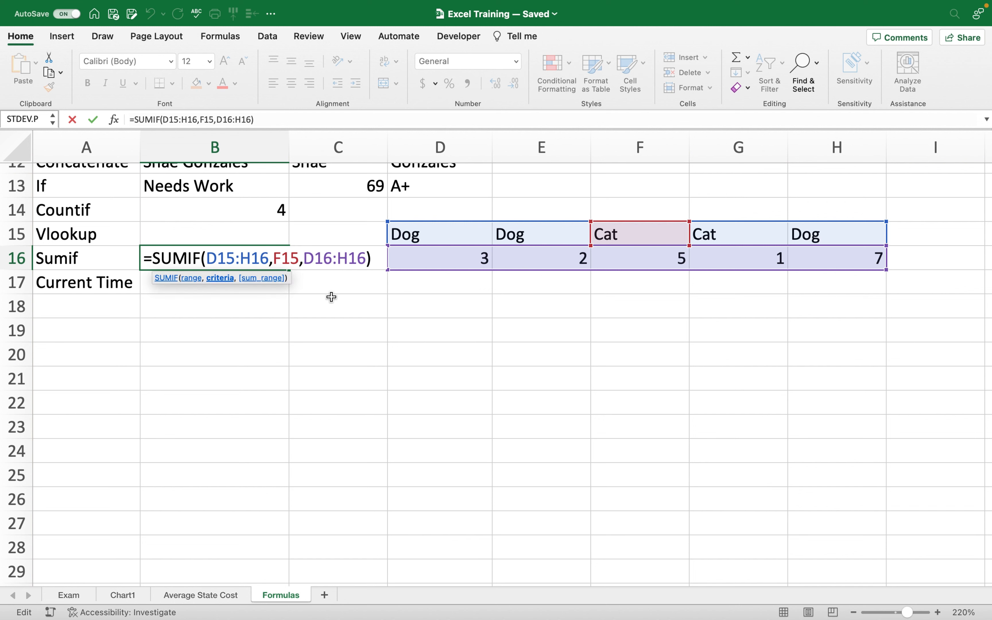
pyautogui.press('BackSpace')
pyautogui.press('BackSpace')
pyautogui.press('BackSpace')
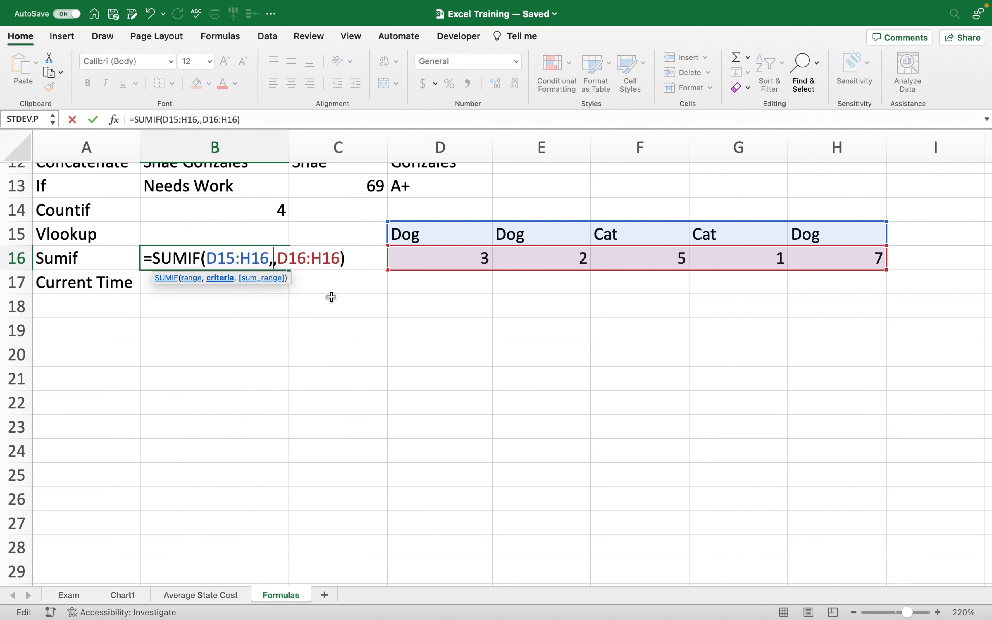
pyautogui.click(436, 233)
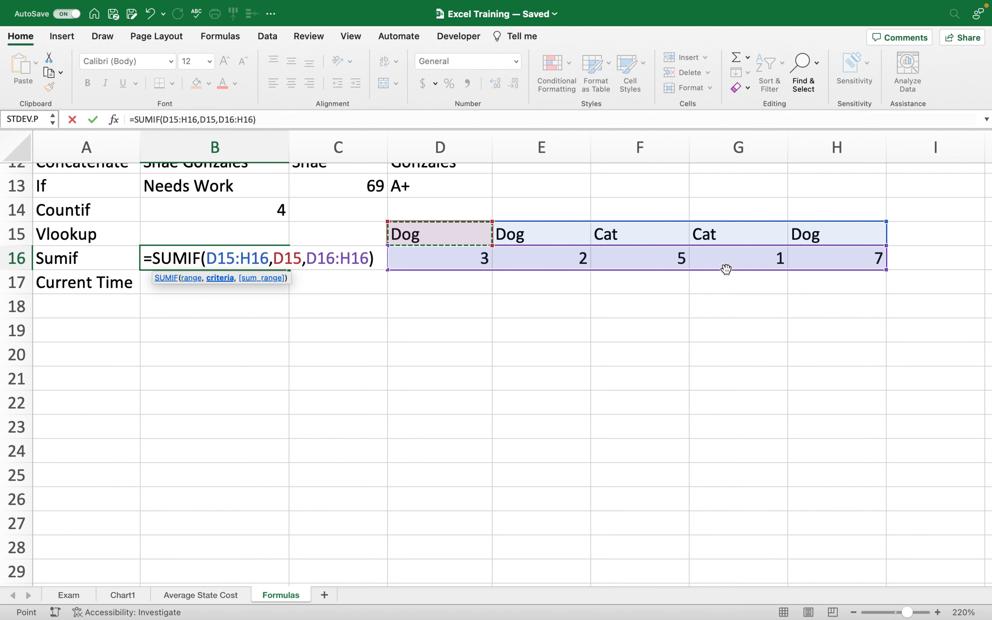
pyautogui.press('Return')
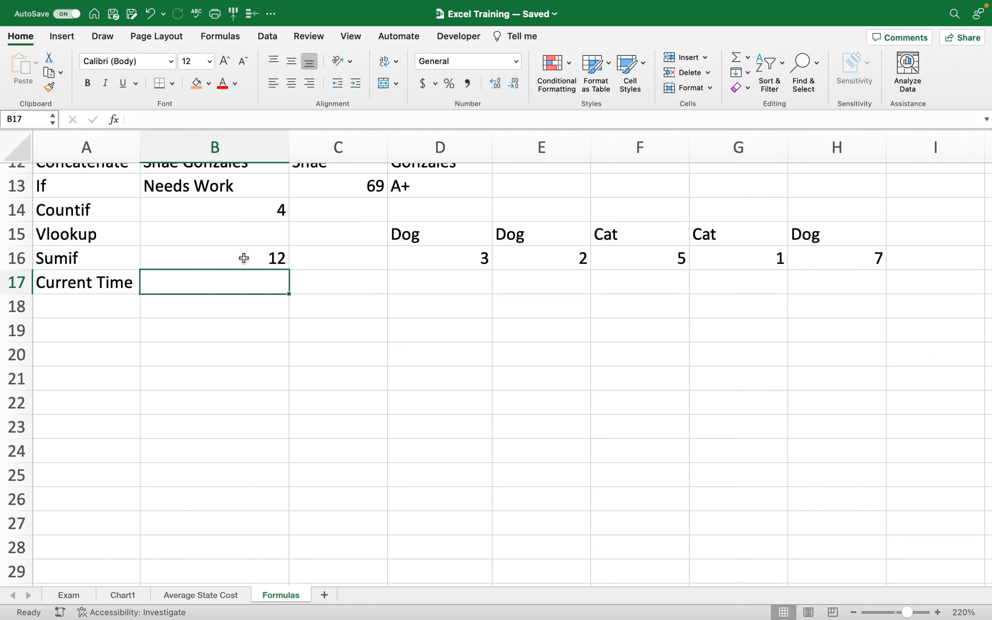
pyautogui.click(239, 261)
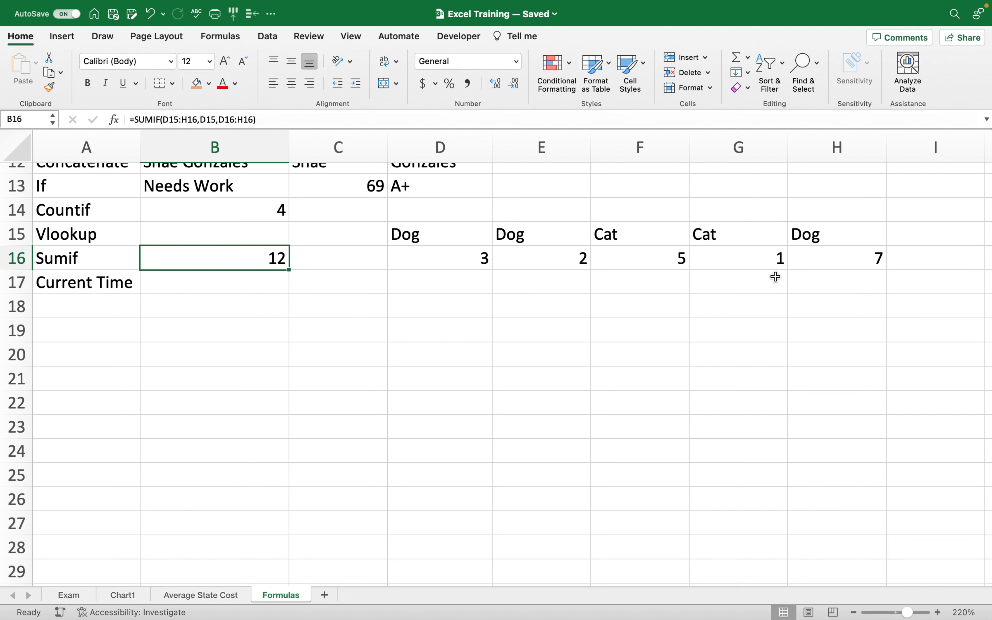
# Enter =NOW() in B17, showing the current date and time 11/13/23 21:57.
pyautogui.click(222, 281)
pyautogui.write('=now')
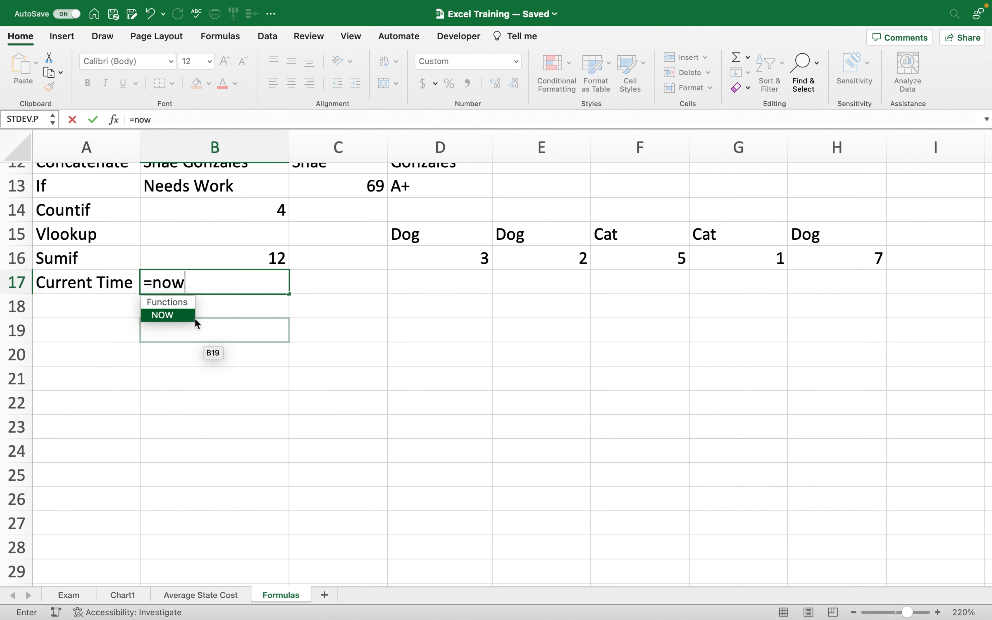
pyautogui.doubleClick(194, 318)
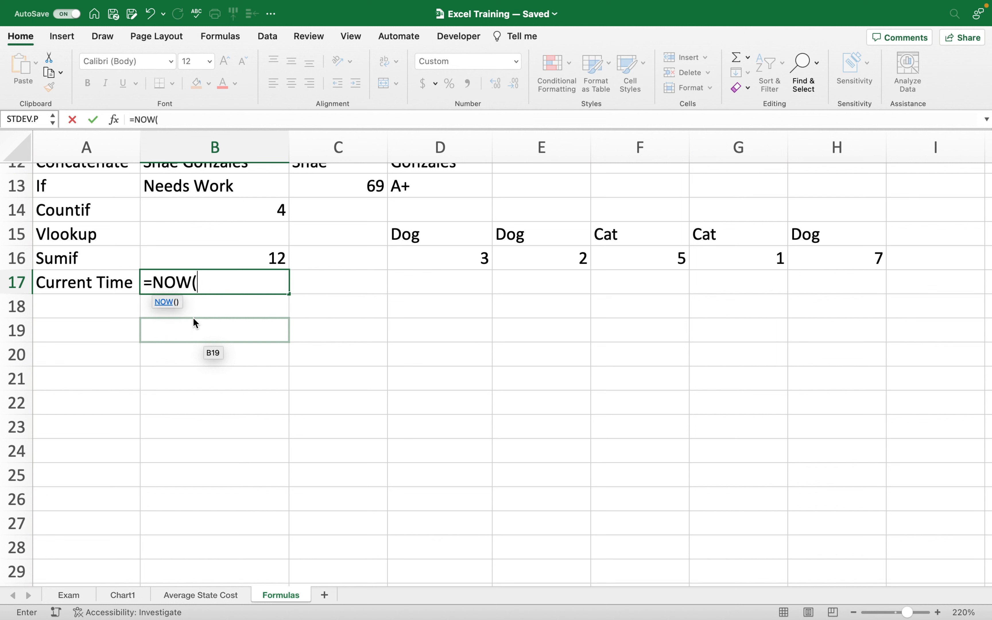
pyautogui.write(')')
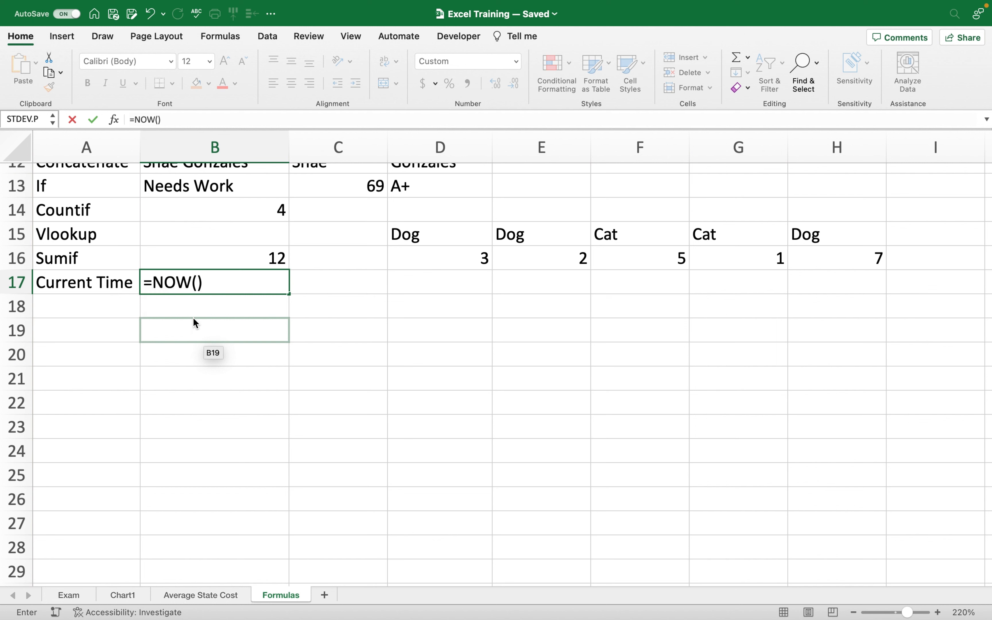
pyautogui.press('Return')
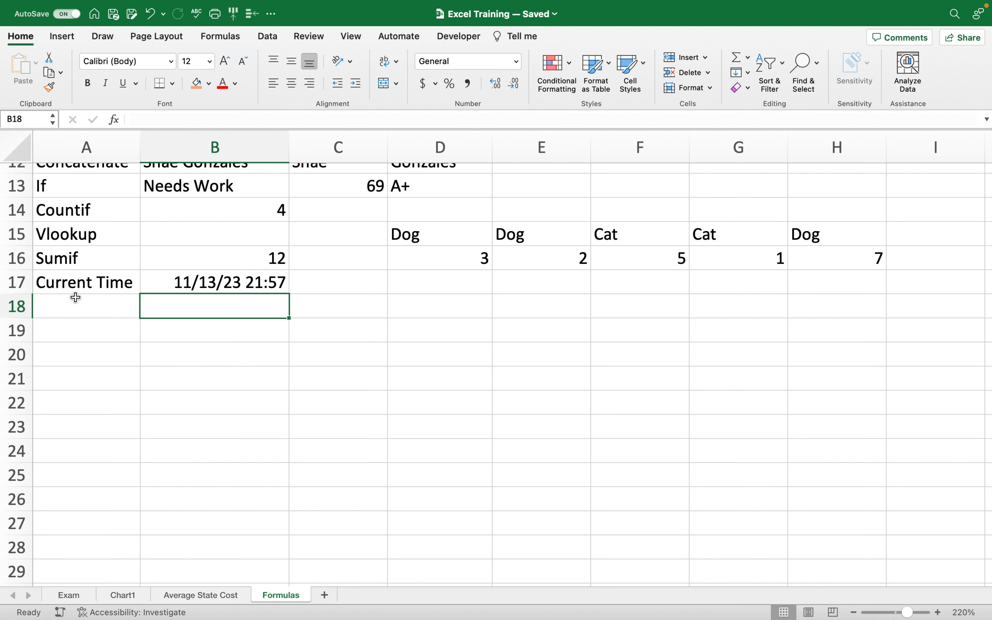
pyautogui.click(234, 283)
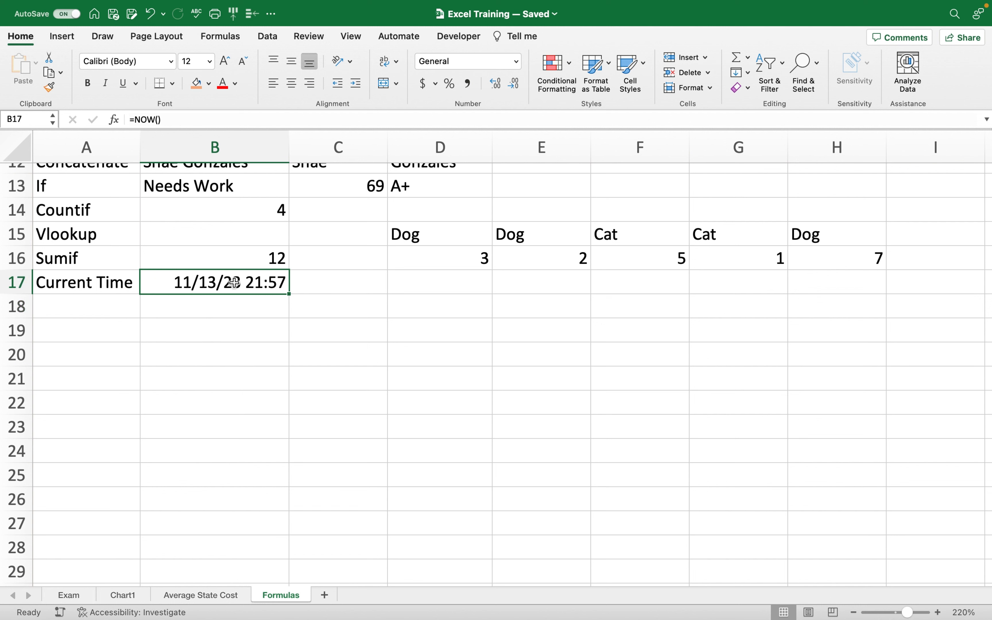